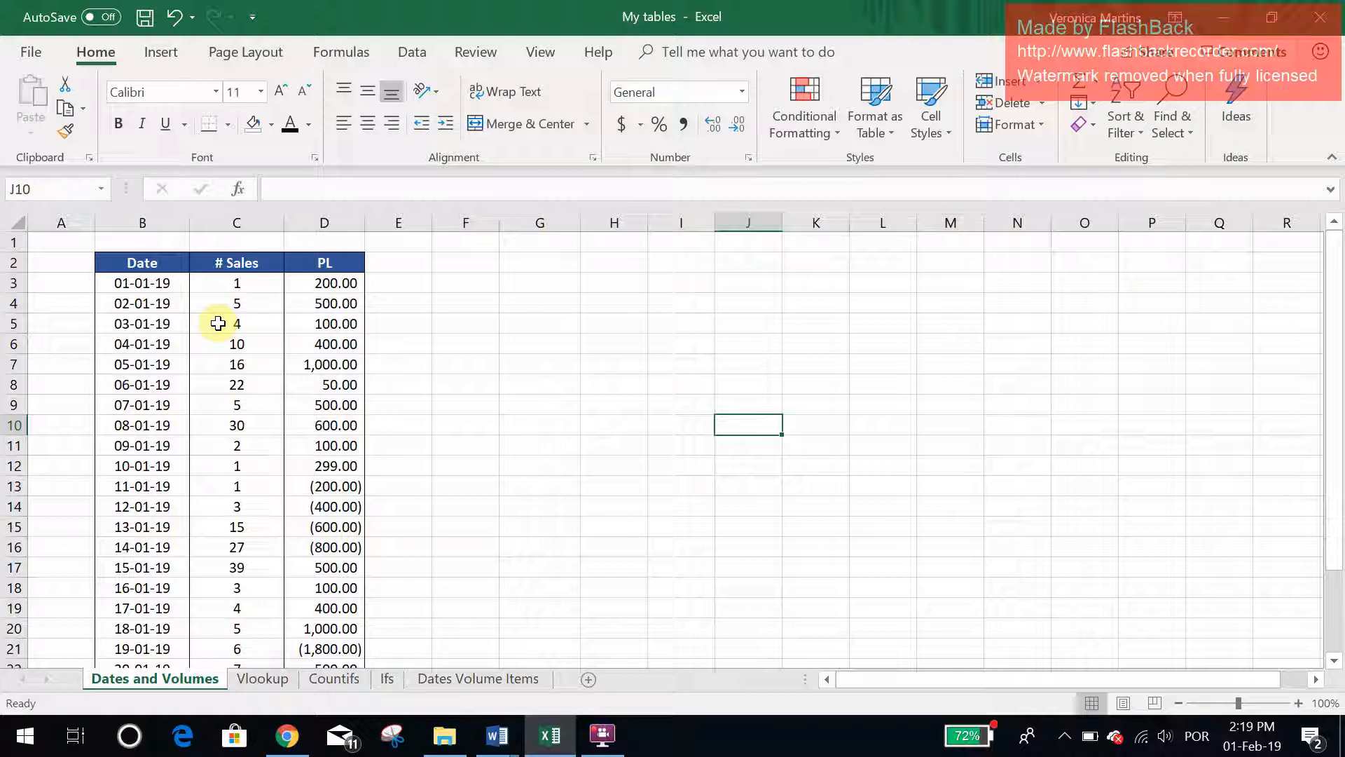
Enter the column headers Date, # sales and PL in cells G3, H3 and I3
click(538, 286)
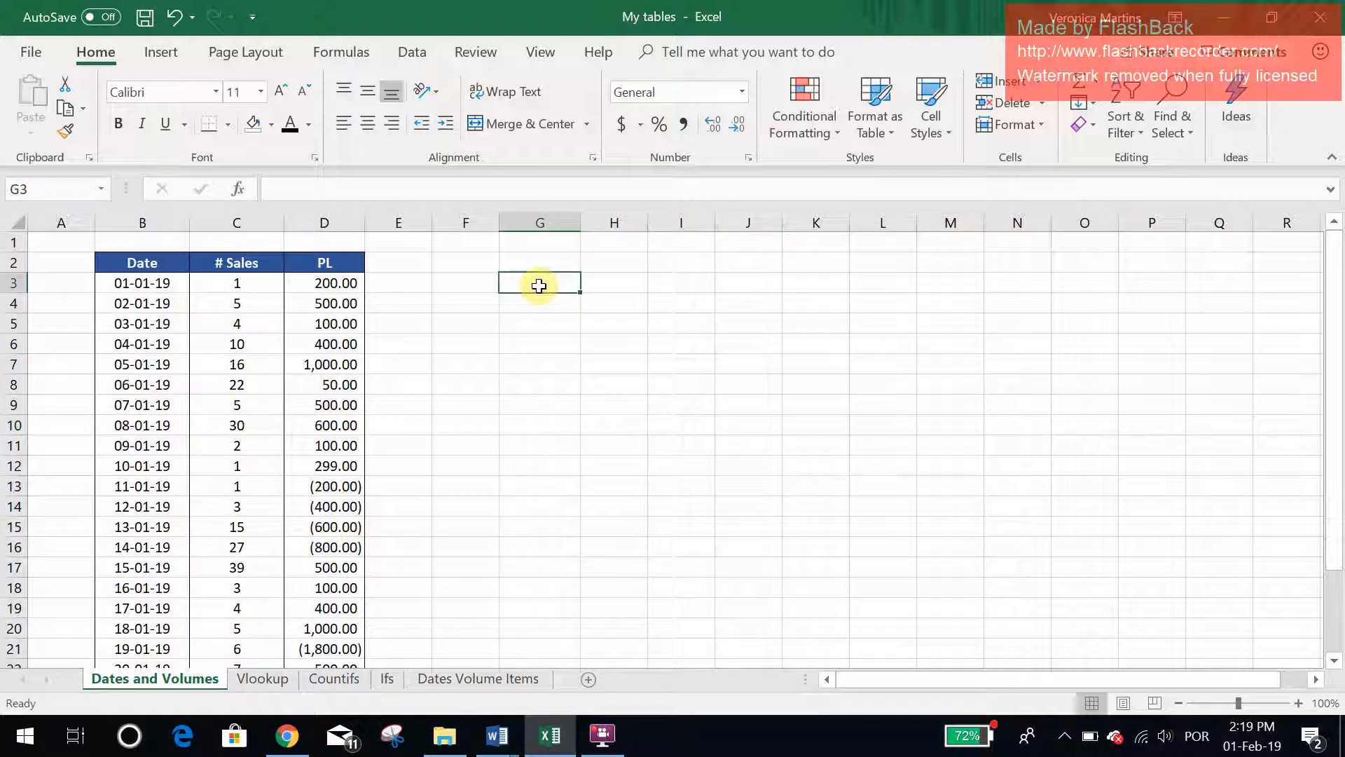
text(Date)
key(Tab)
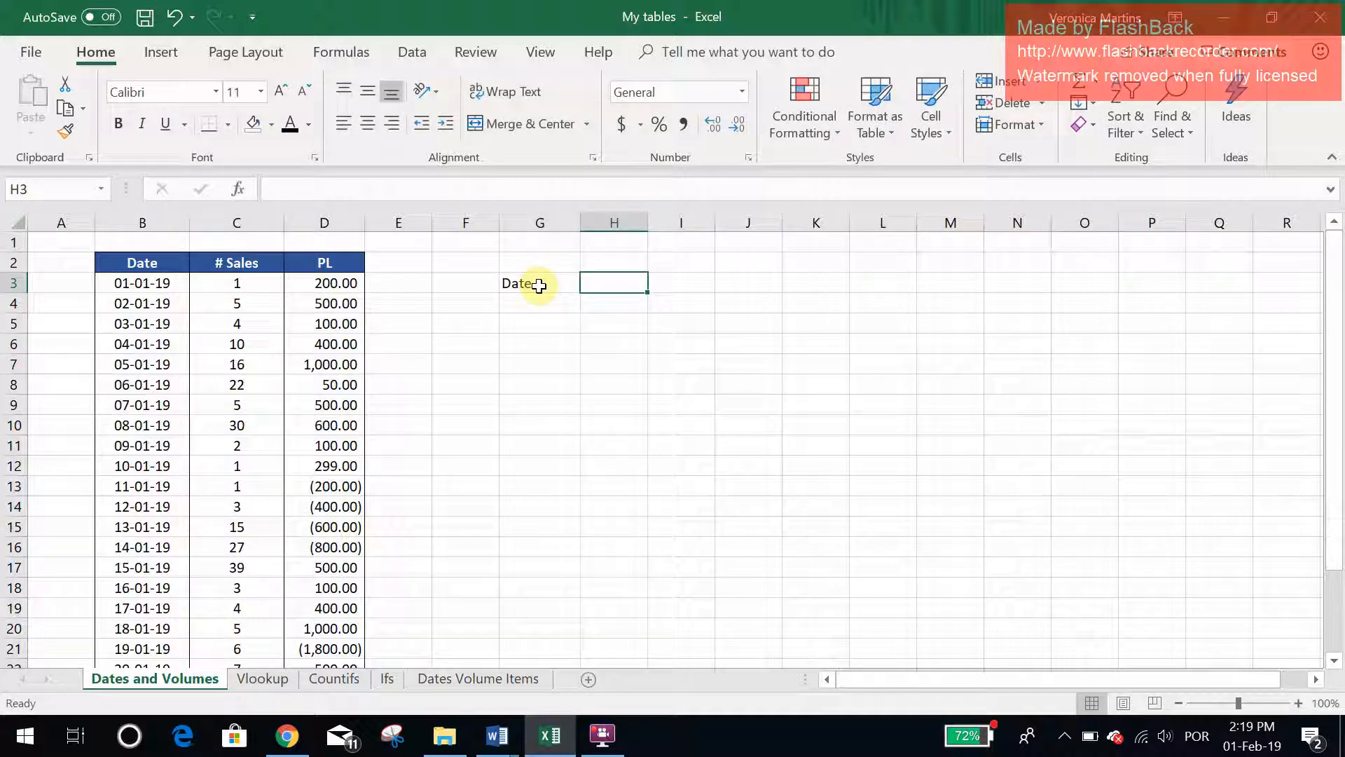
text(# sa)
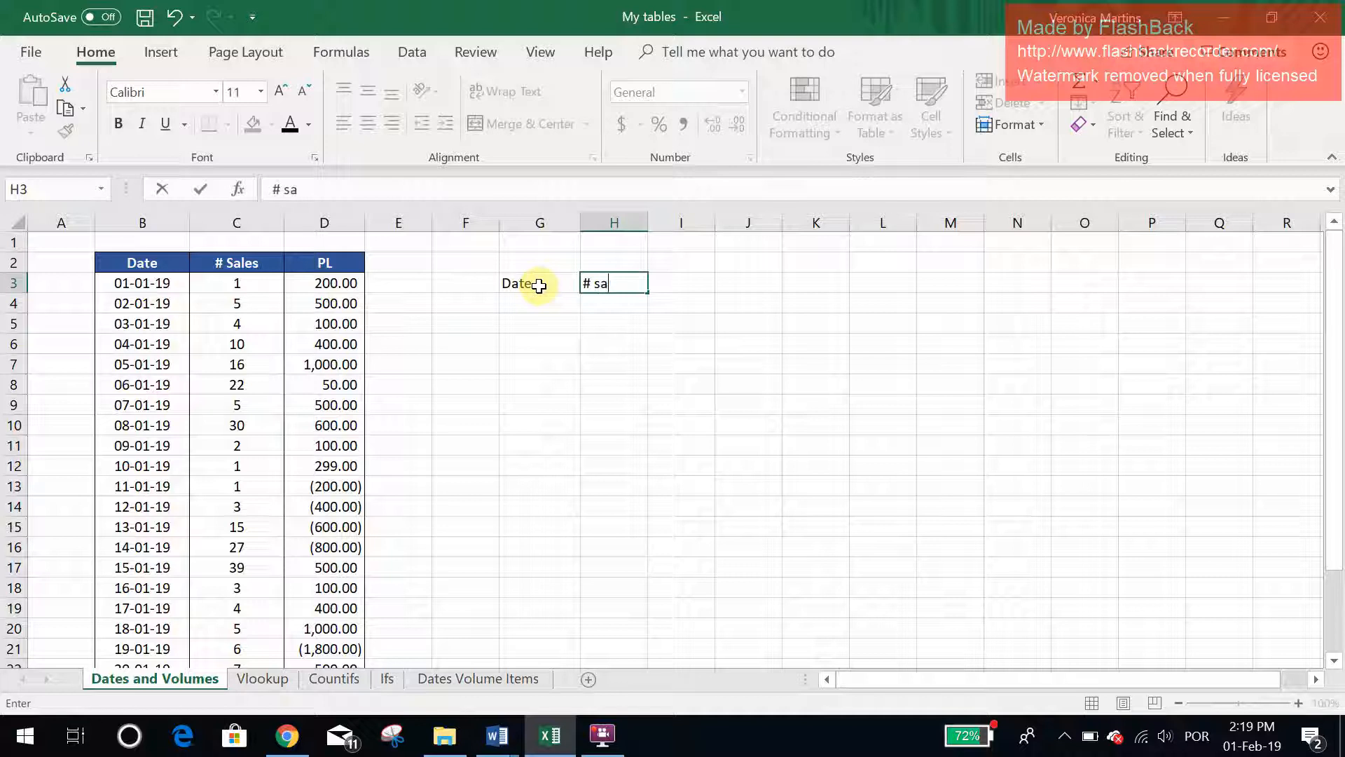
text(les)
key(Tab)
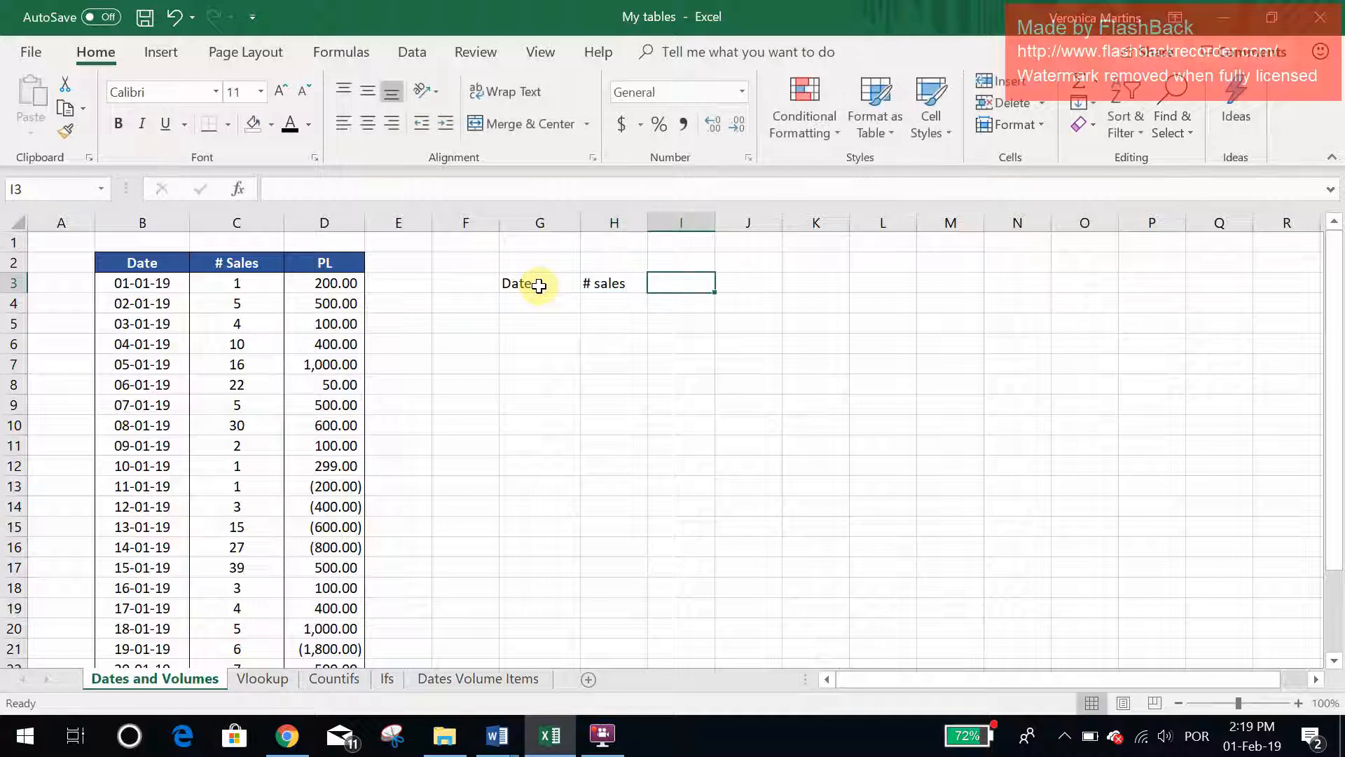
text(PL)
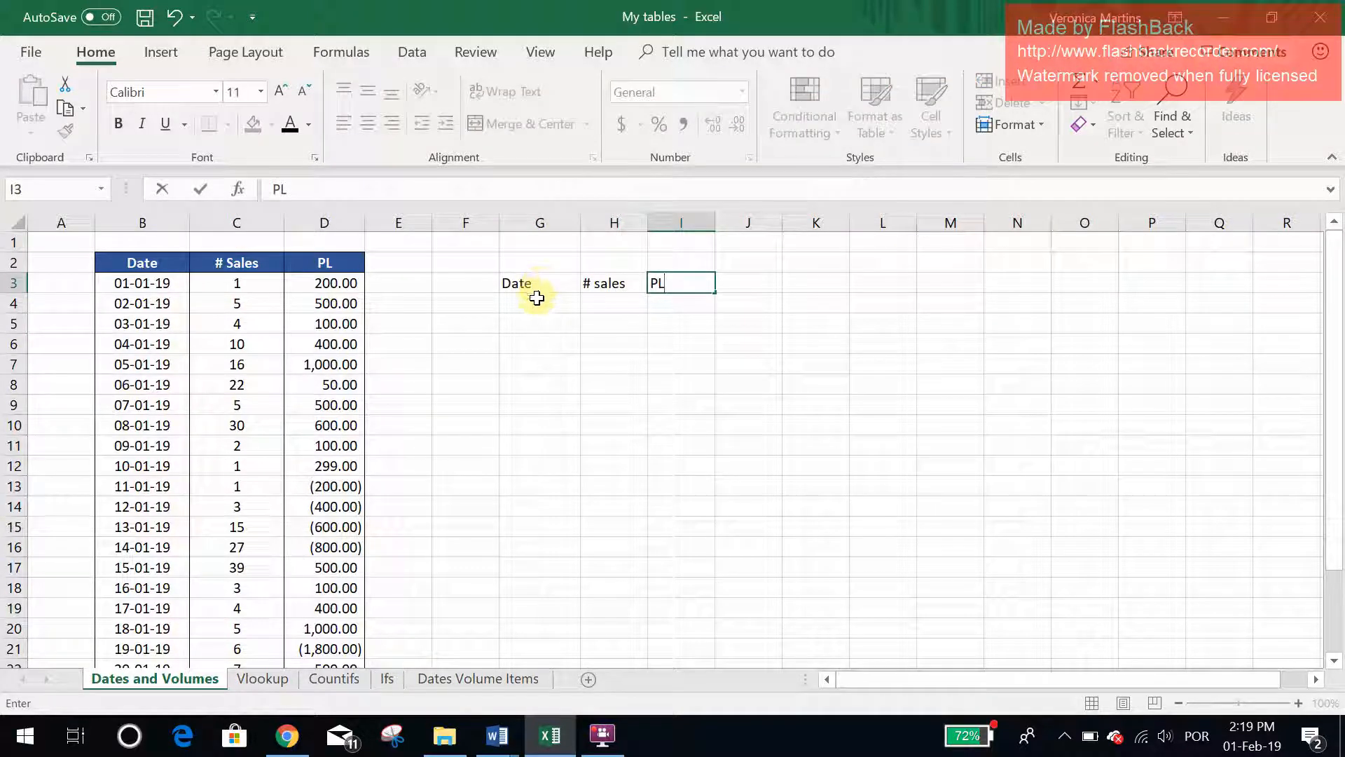
Enter the dates 4-1-2019 and 5-1-2019 in G4 and G5, and remove the centre alignment from both cells
click(536, 298)
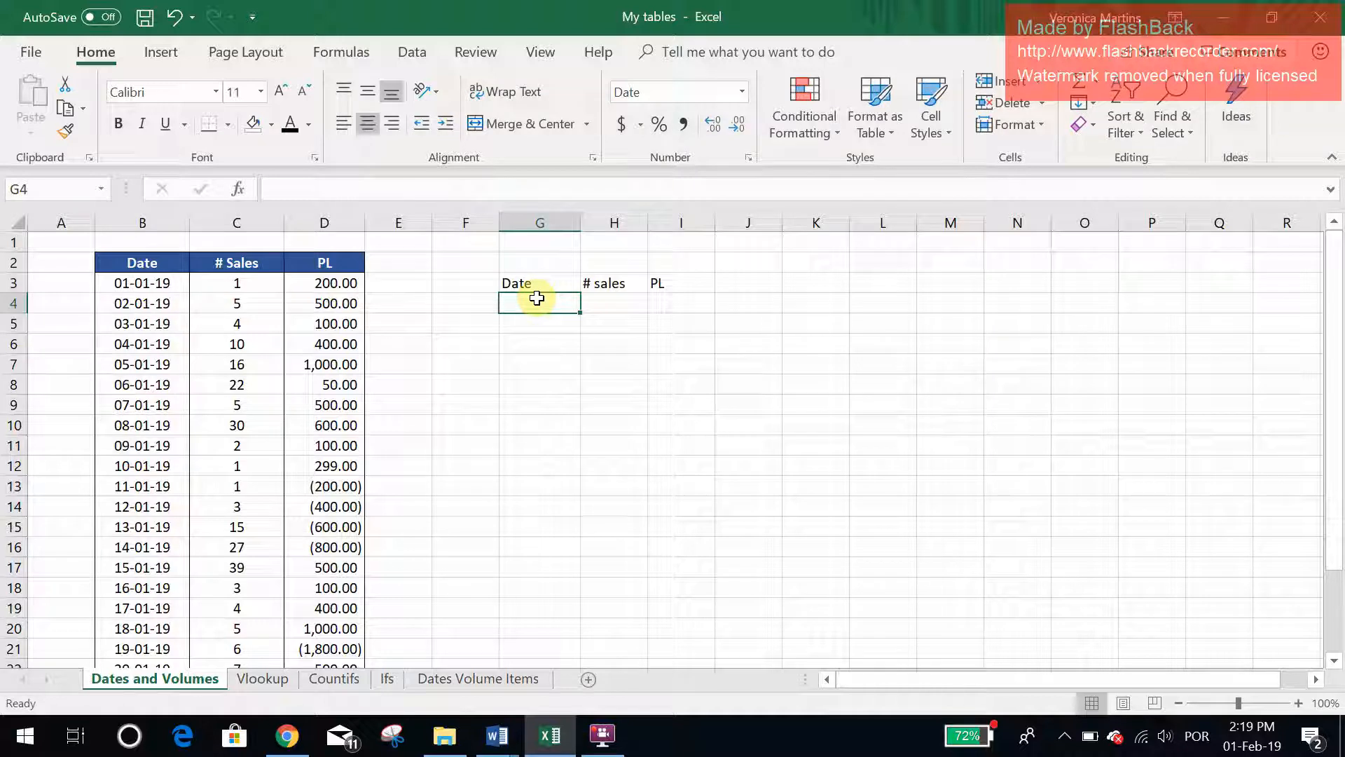
text(4)
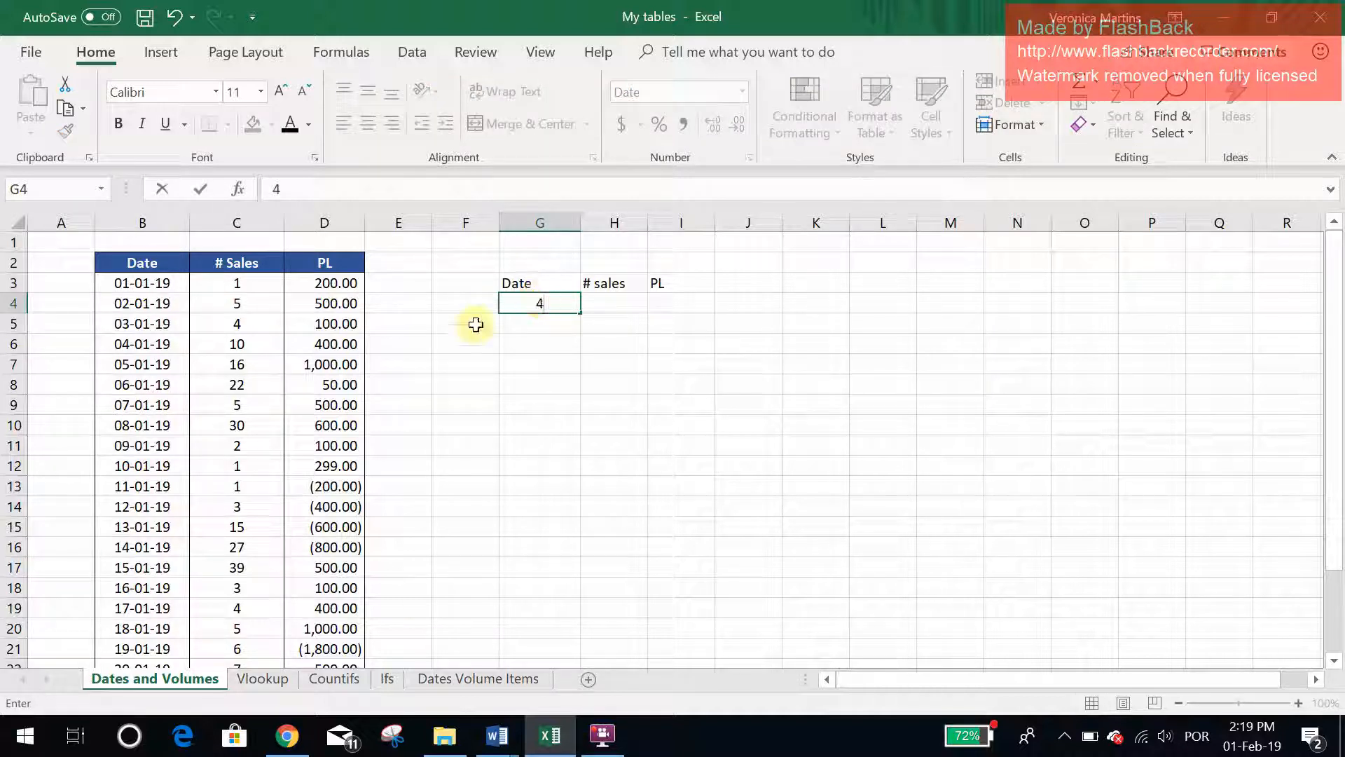
text(-1-2019)
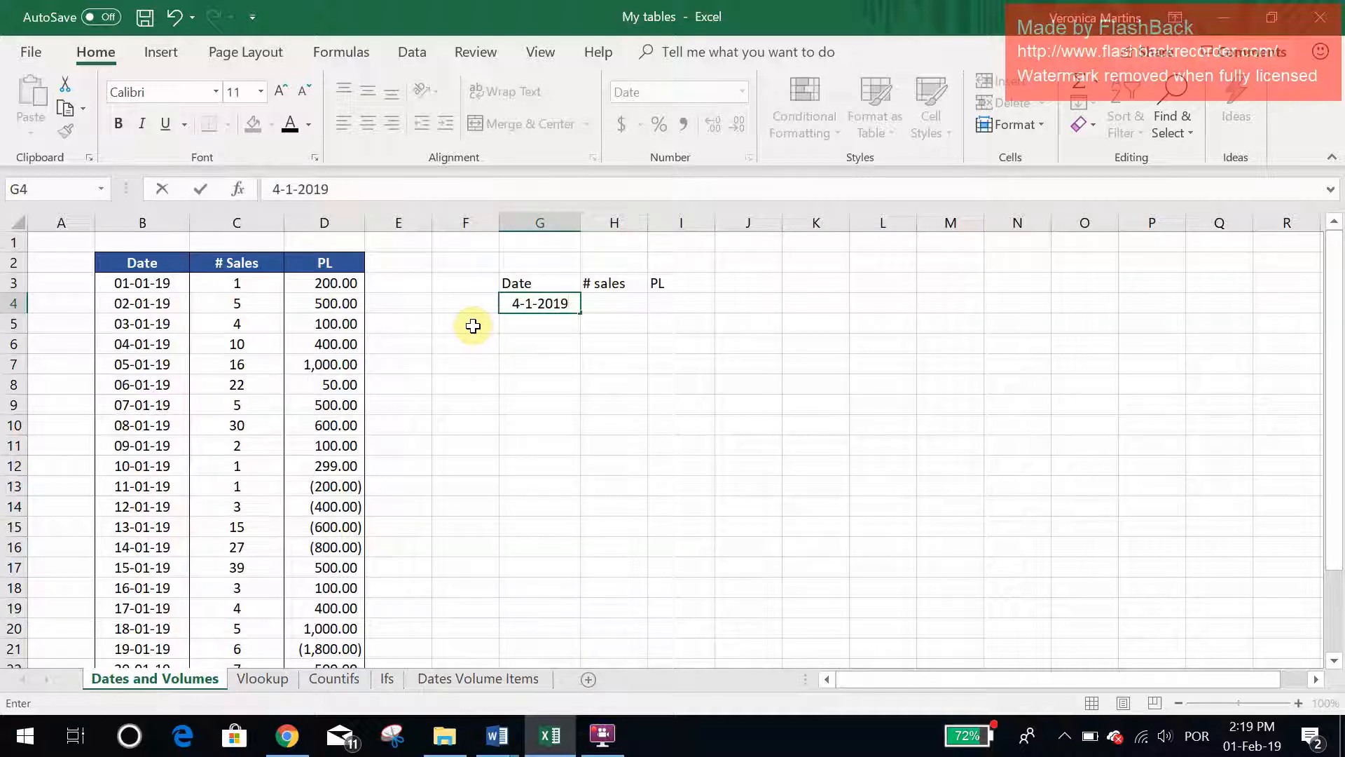
key(Return)
text(5-)
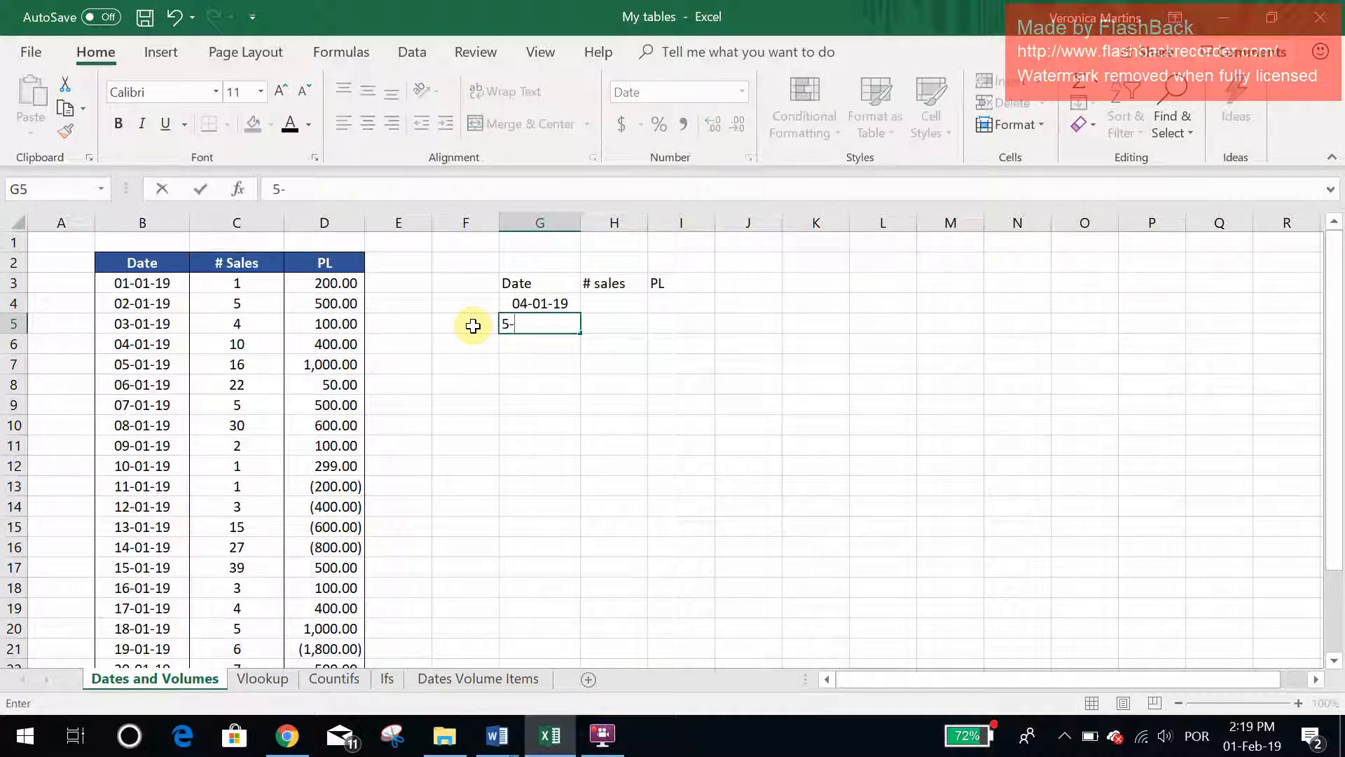
text(1-2019)
key(Return)
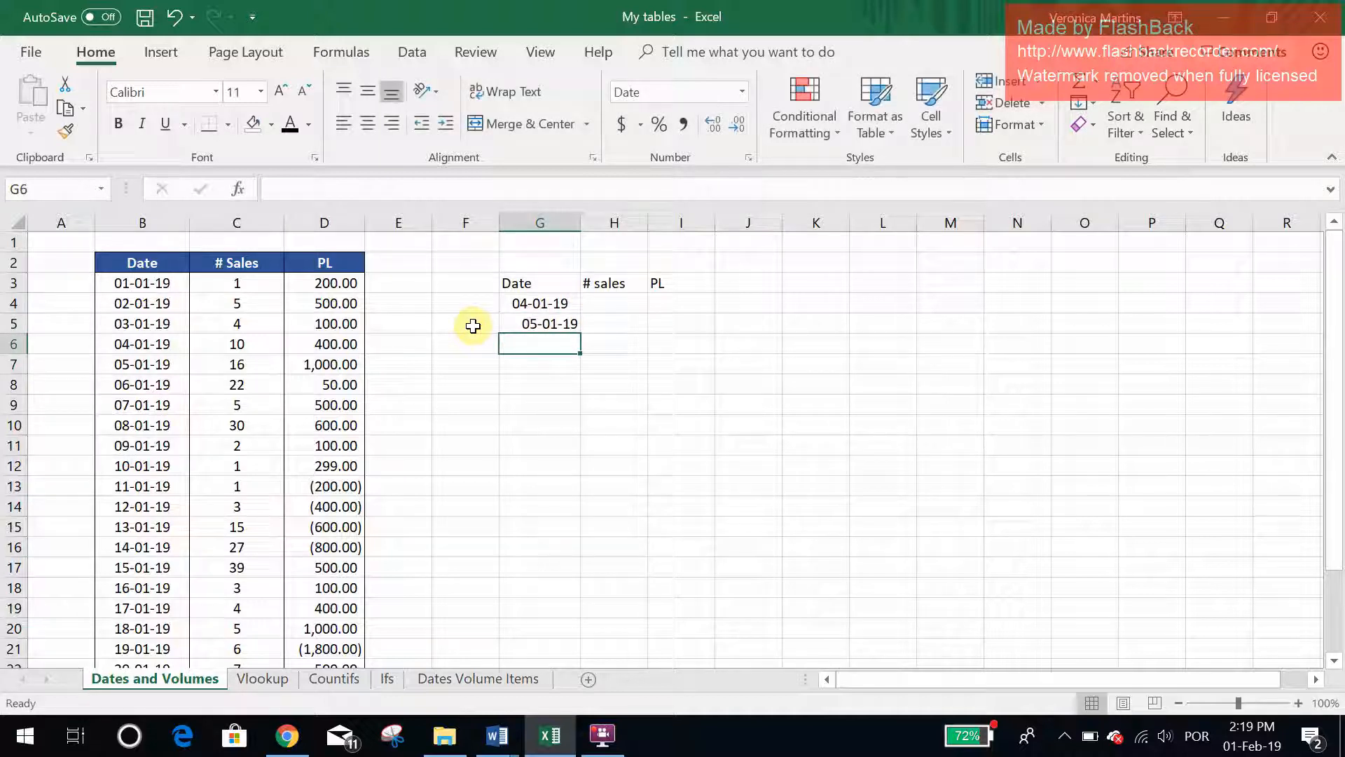
drag(540, 301, 543, 320)
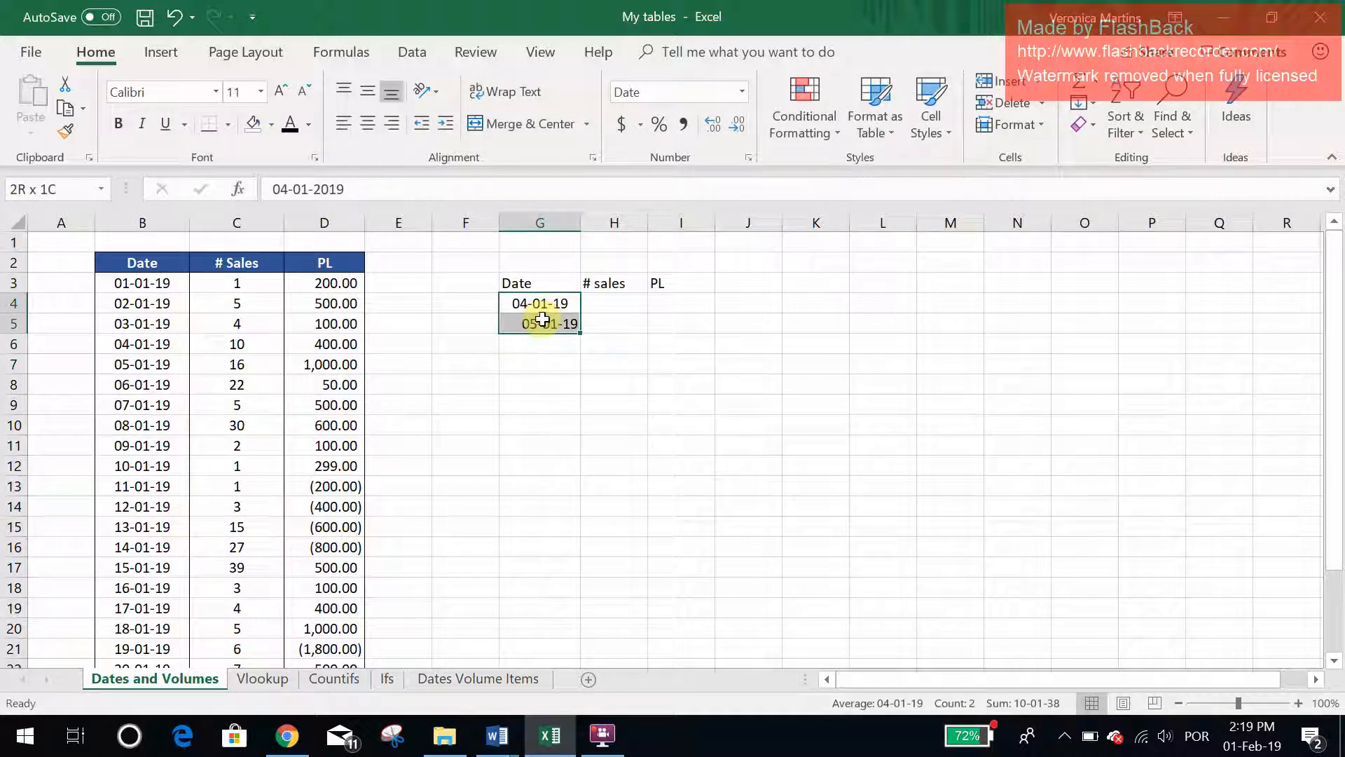
click(367, 124)
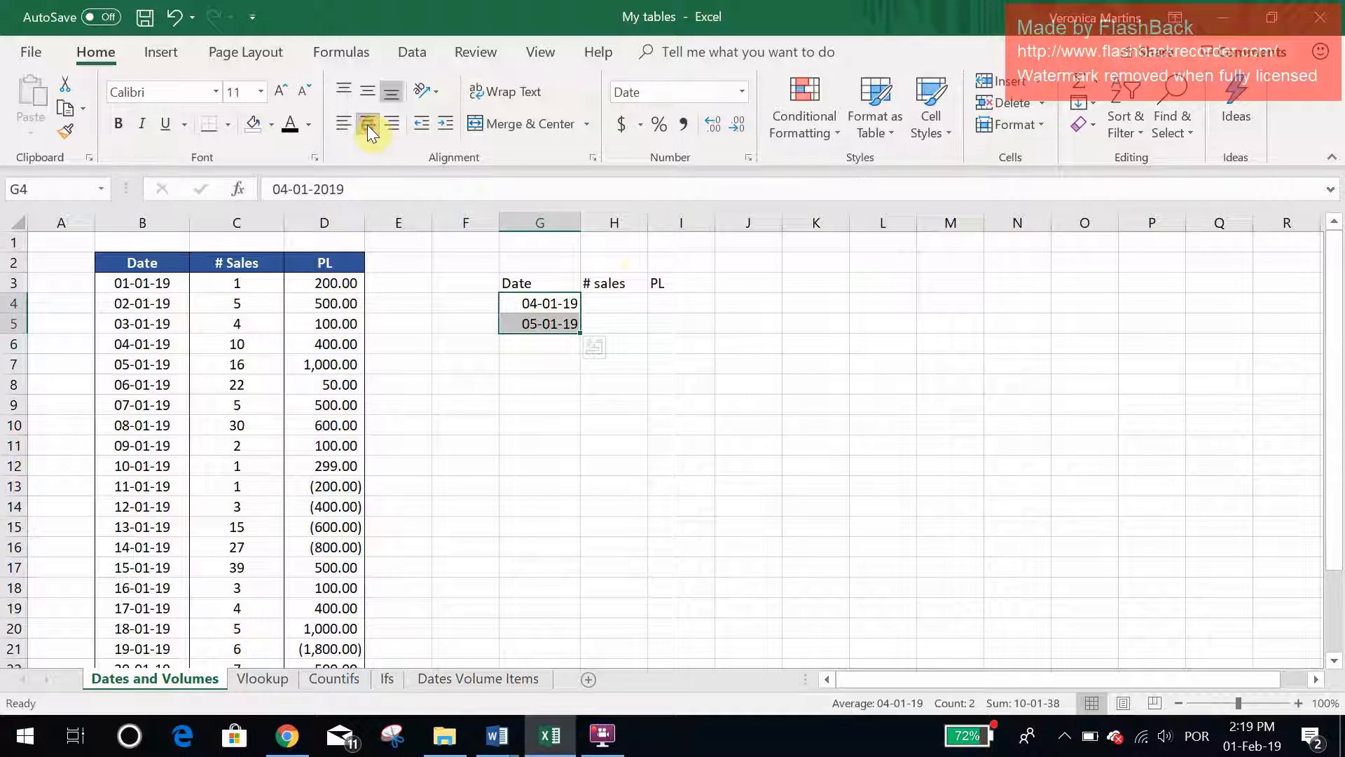
Start a VLOOKUP formula in H4 with G4 as the lookup value and B3:D26 as the table array
click(620, 303)
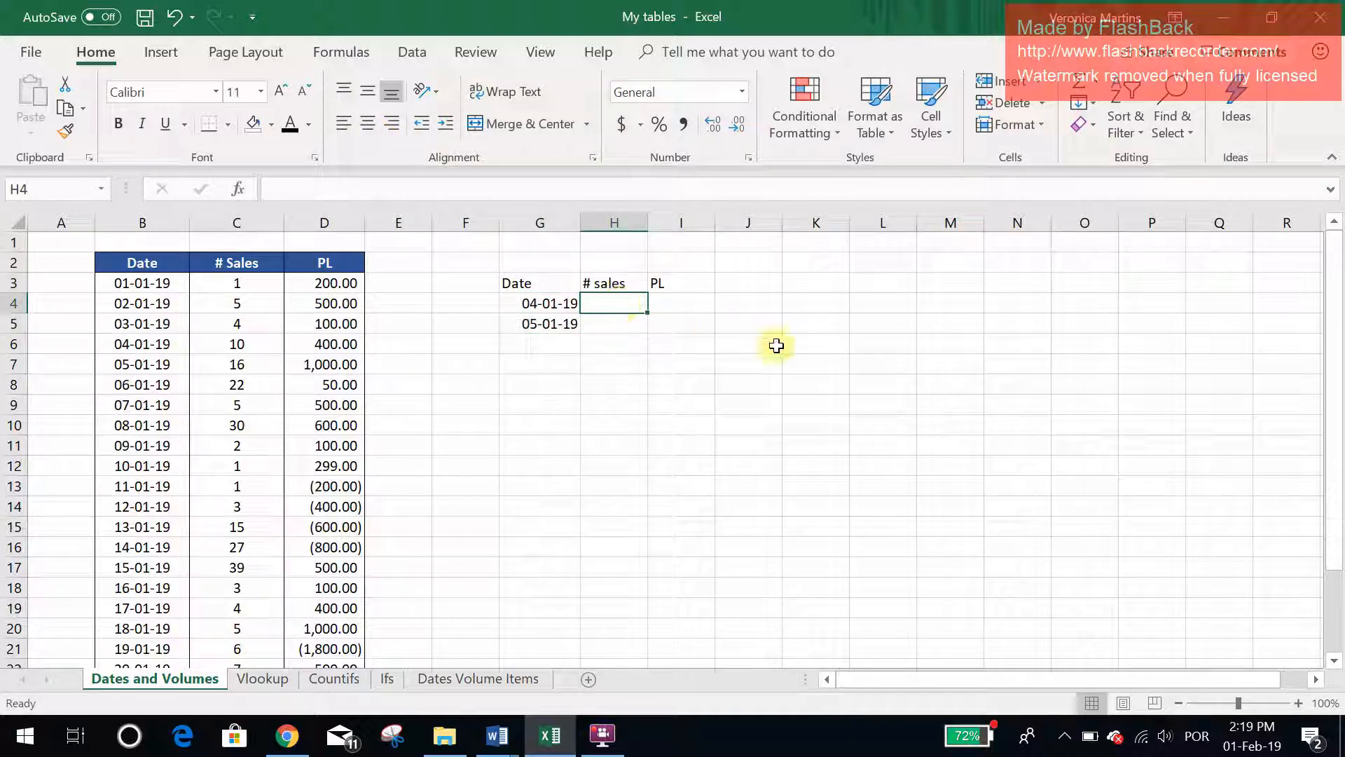
text(=vlo)
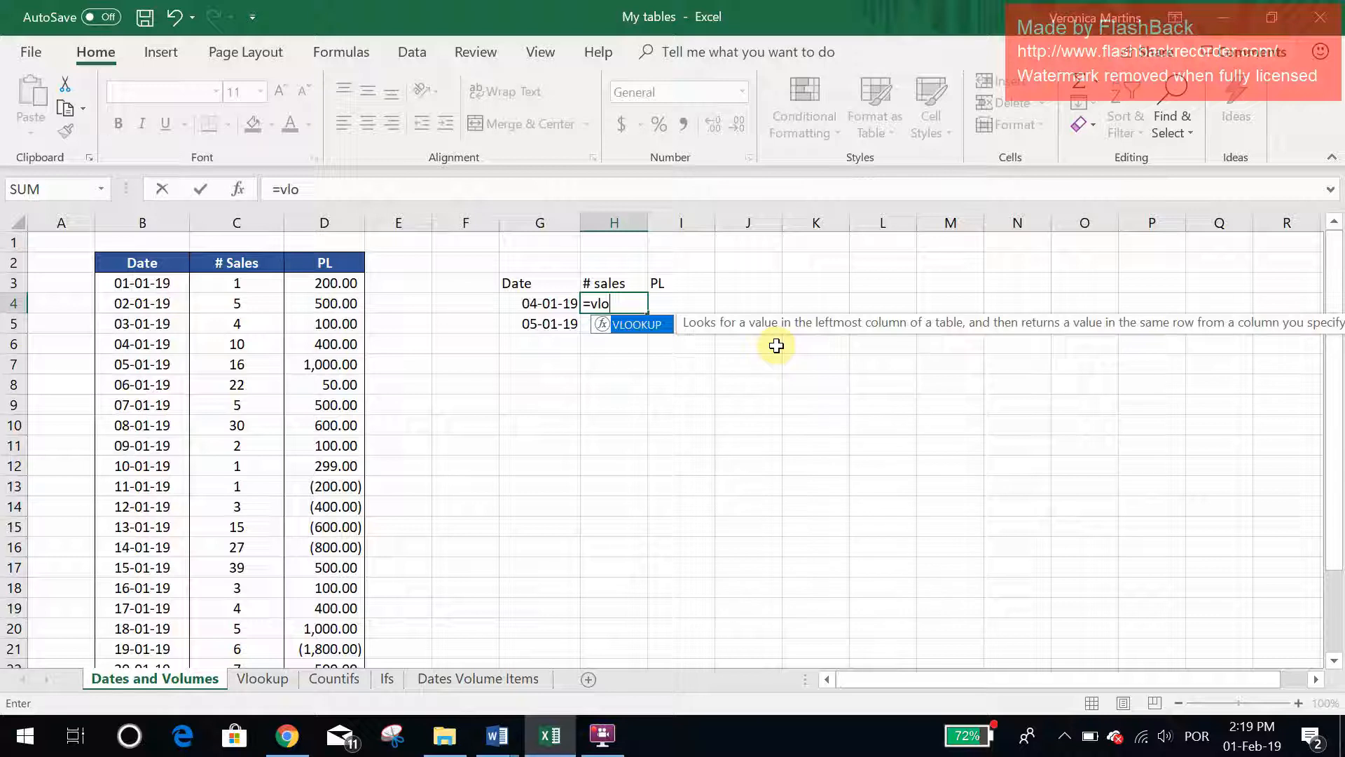
text(okup()
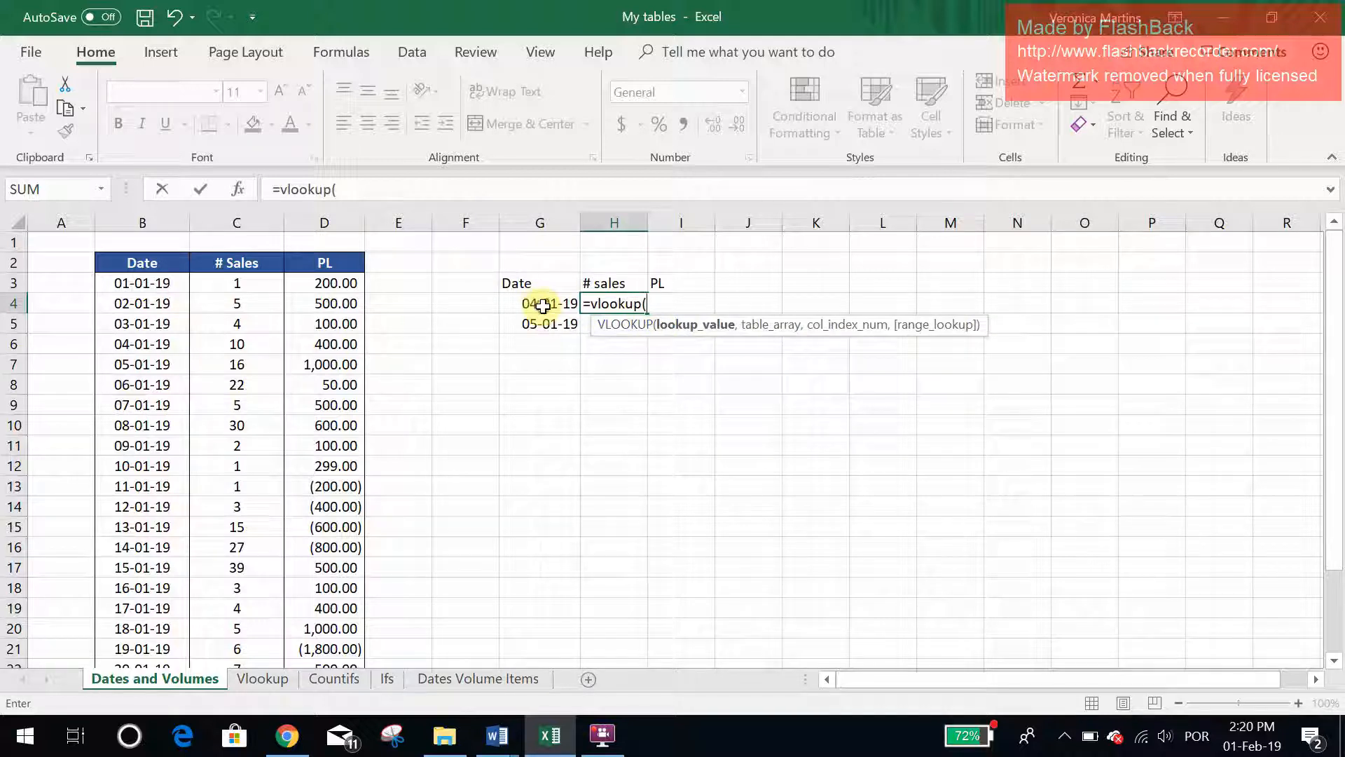
click(543, 304)
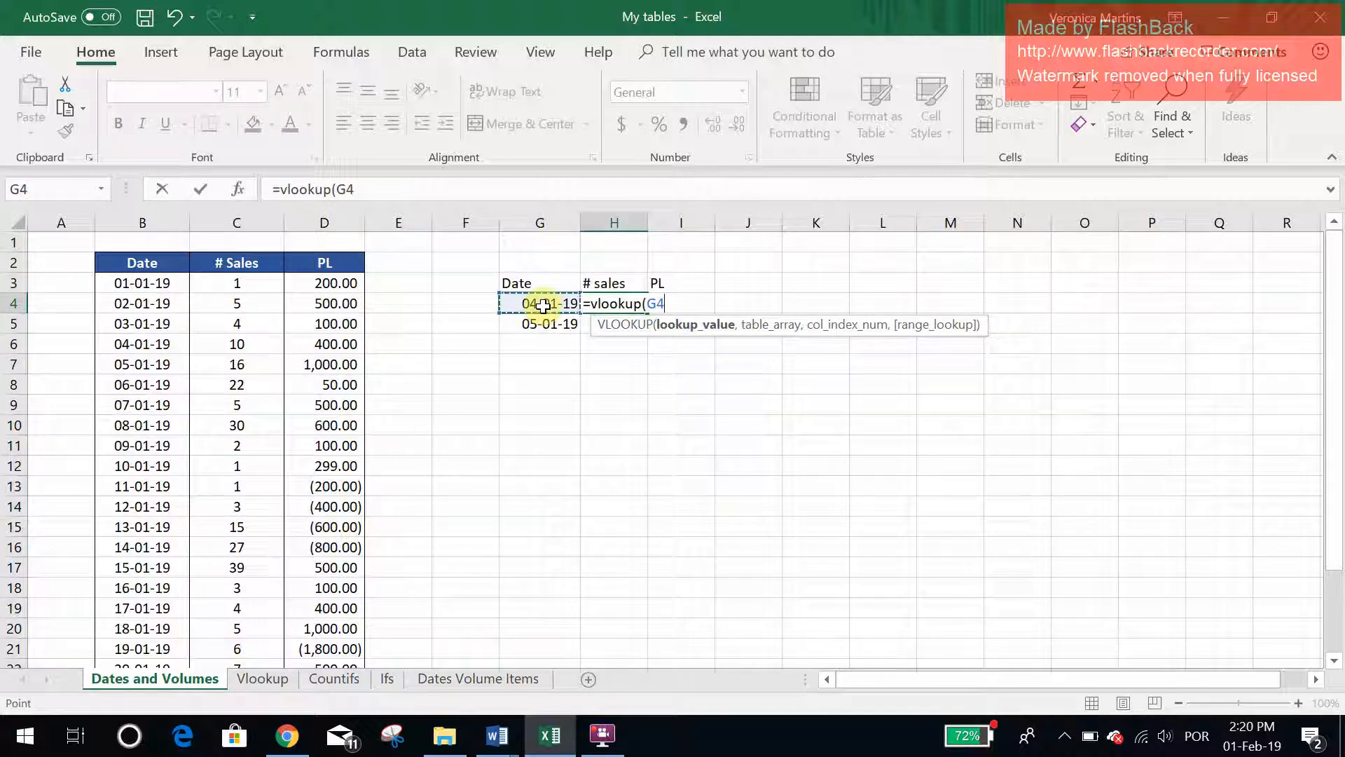
text(,)
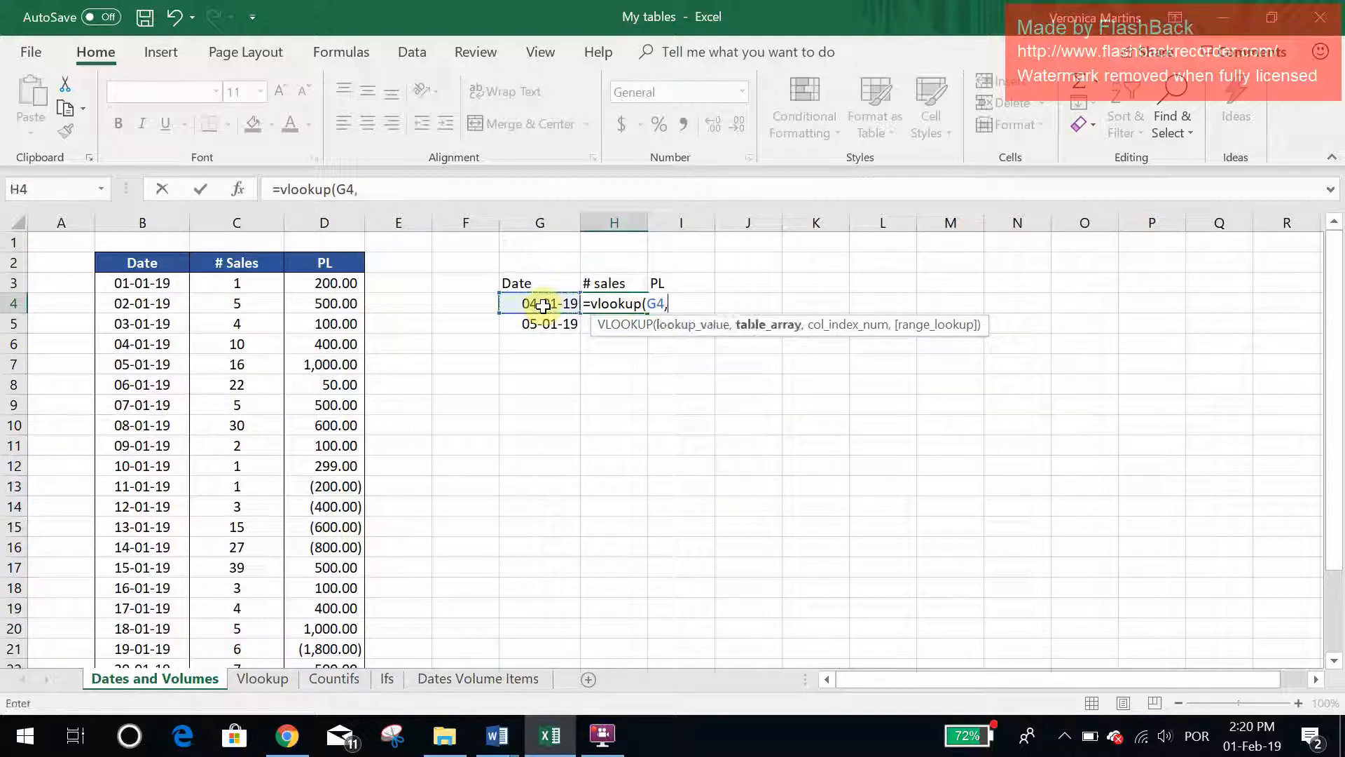
click(125, 280)
drag(124, 281, 299, 283)
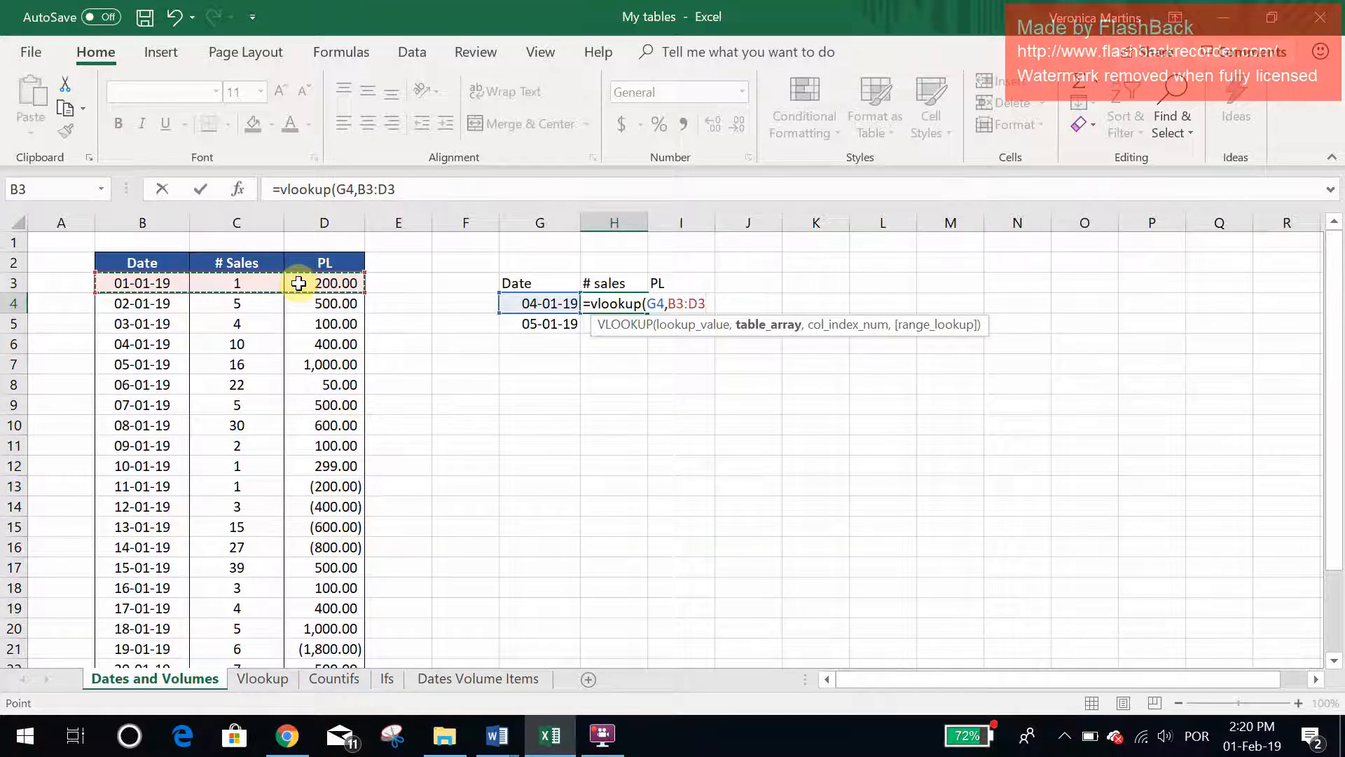
key(ctrl+shift+Down)
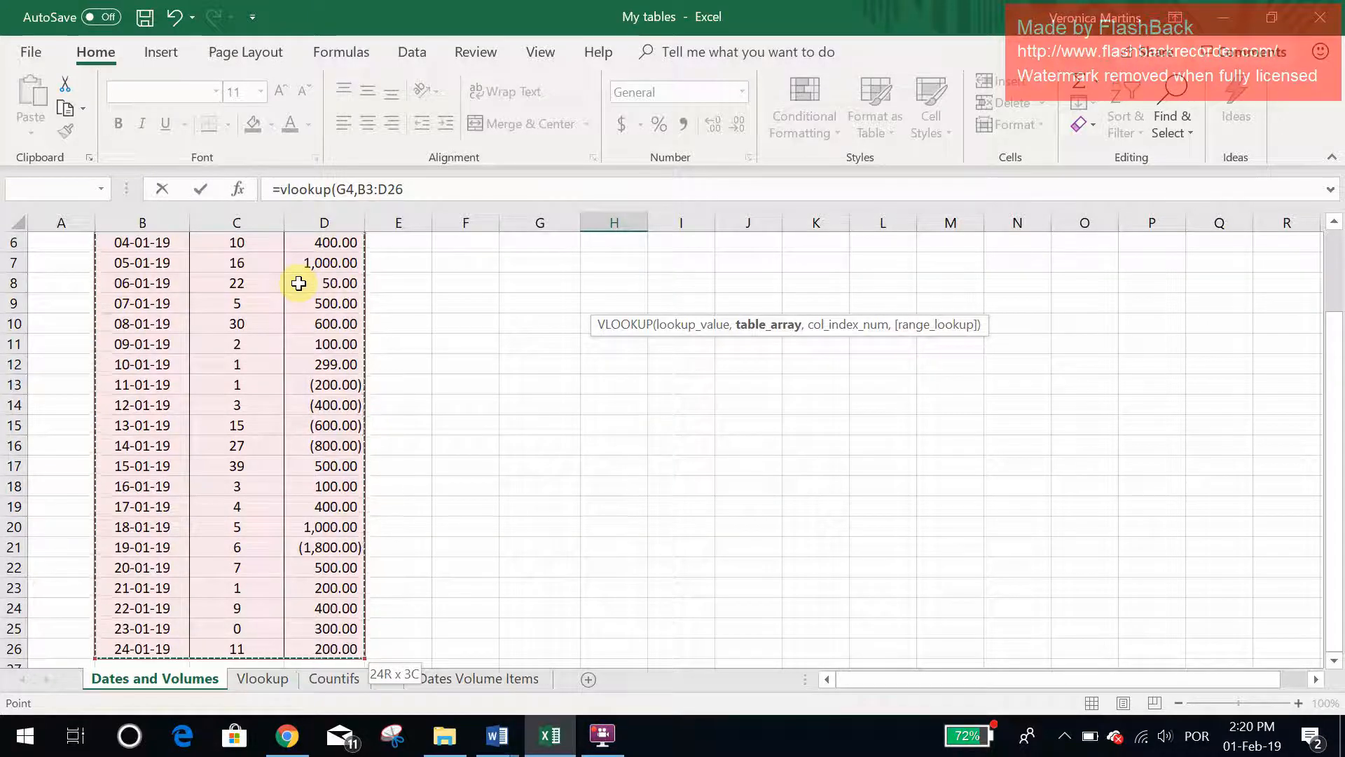
scroll(299, 283, up, 1)
scroll(299, 283, up, 2)
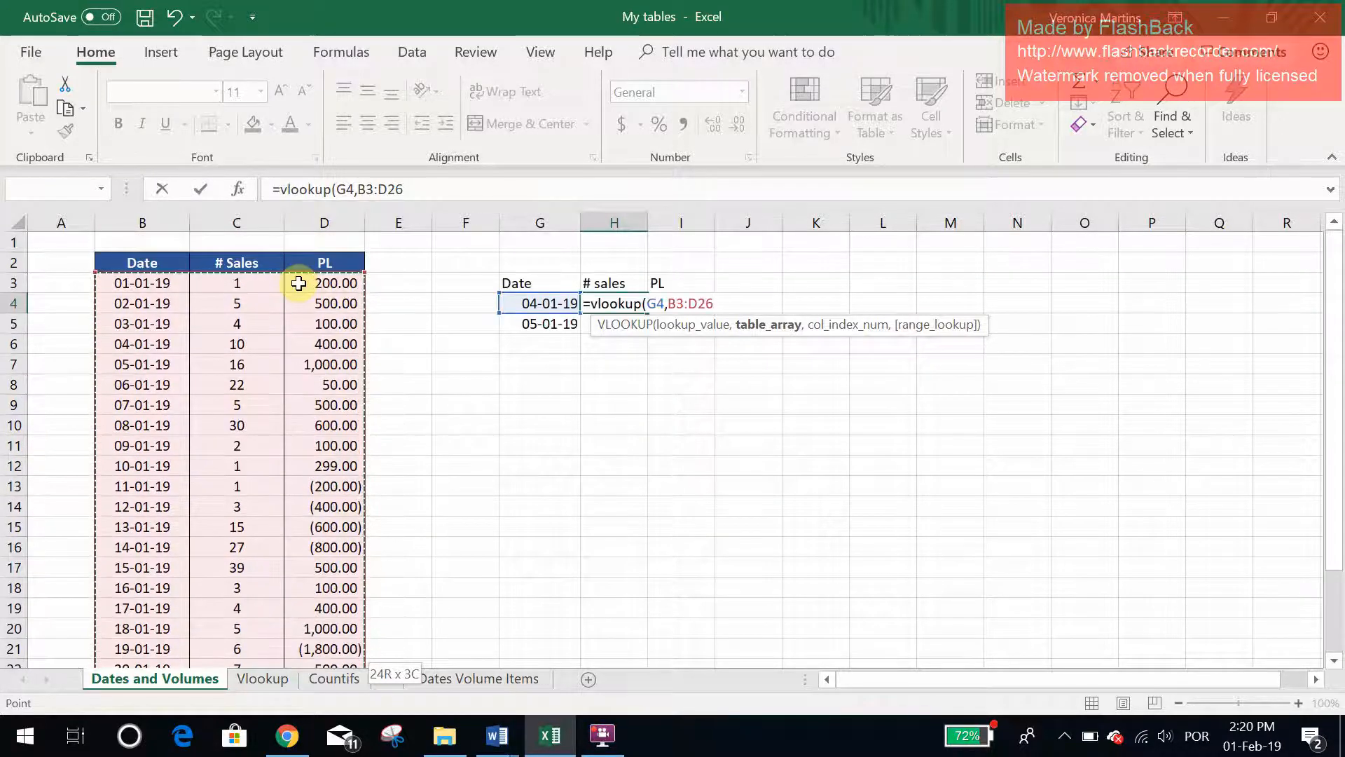
Complete the H4 VLOOKUP with column index 2 and exact match 0, giving =VLOOKUP(G4,B3:D26,2,0)
click(450, 183)
text(,)
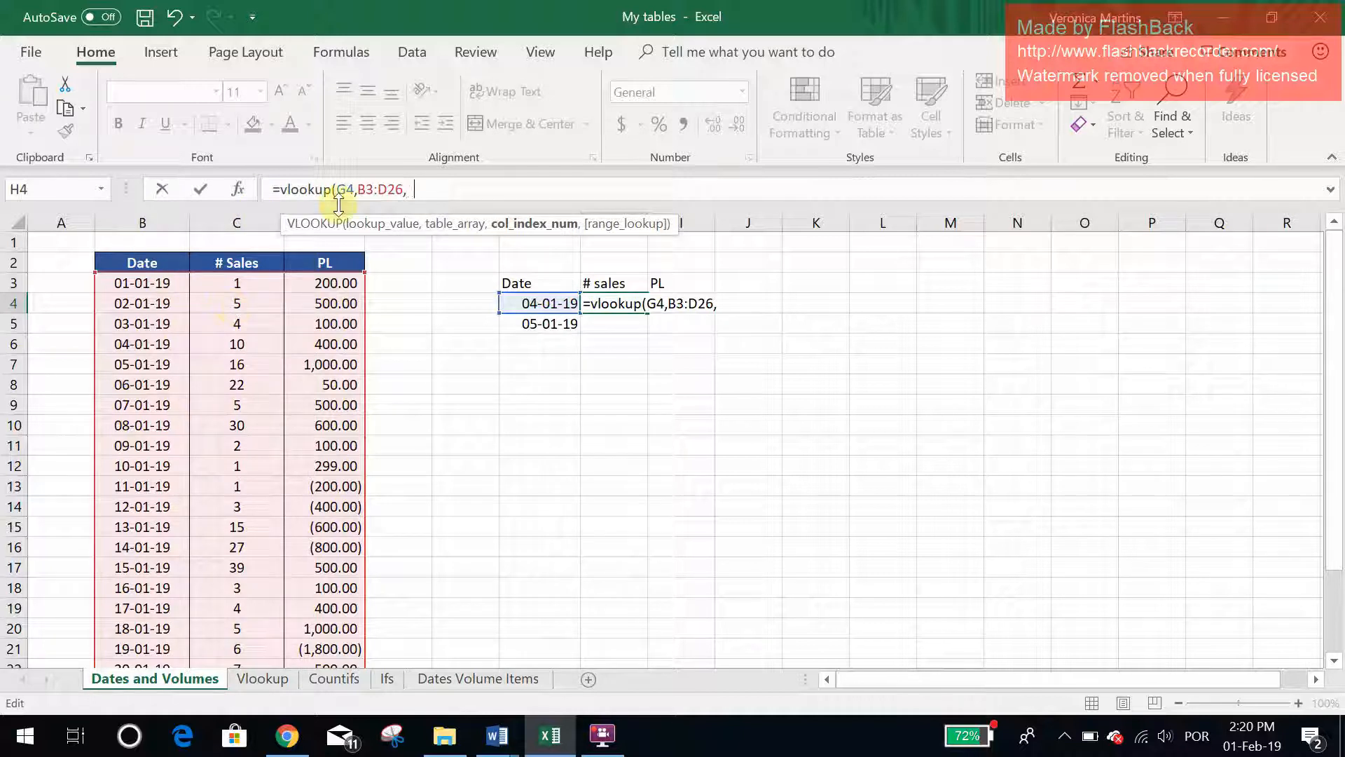
text(2,)
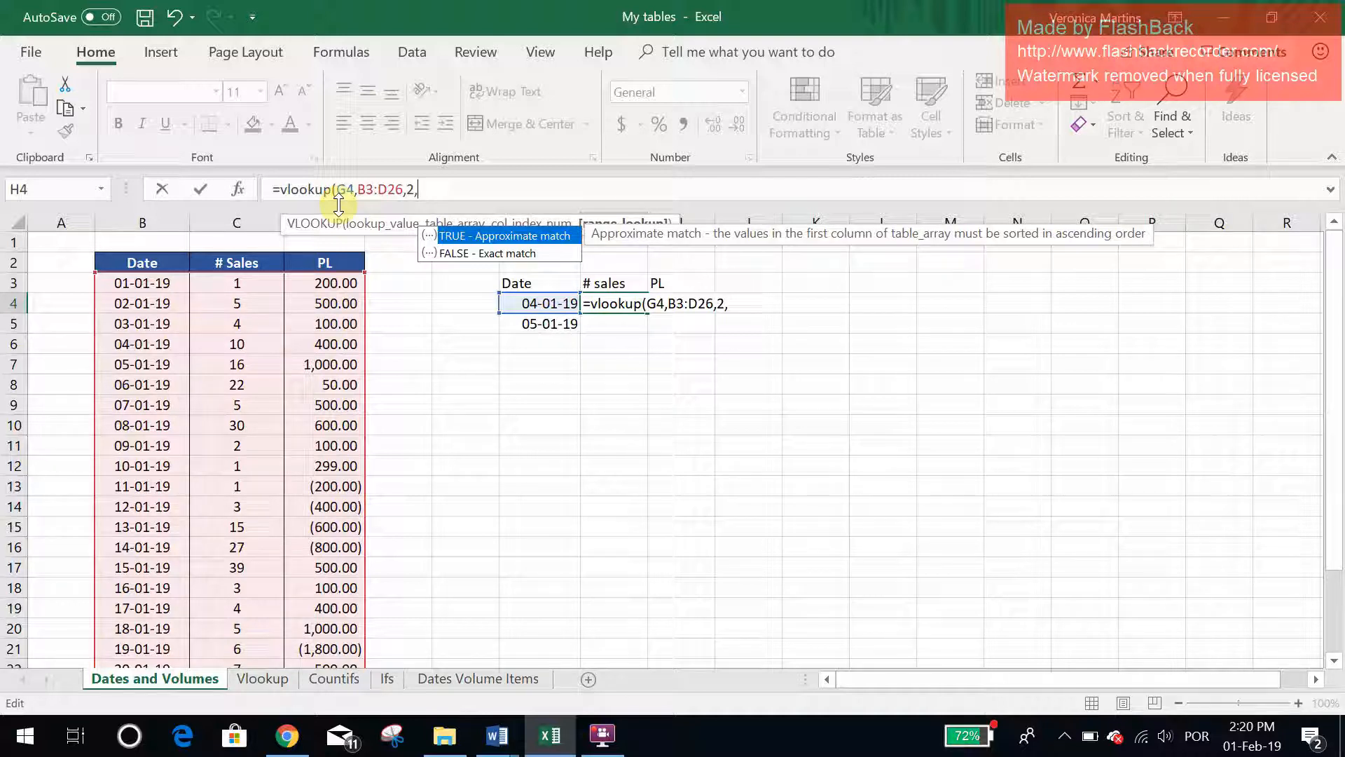
text(0))
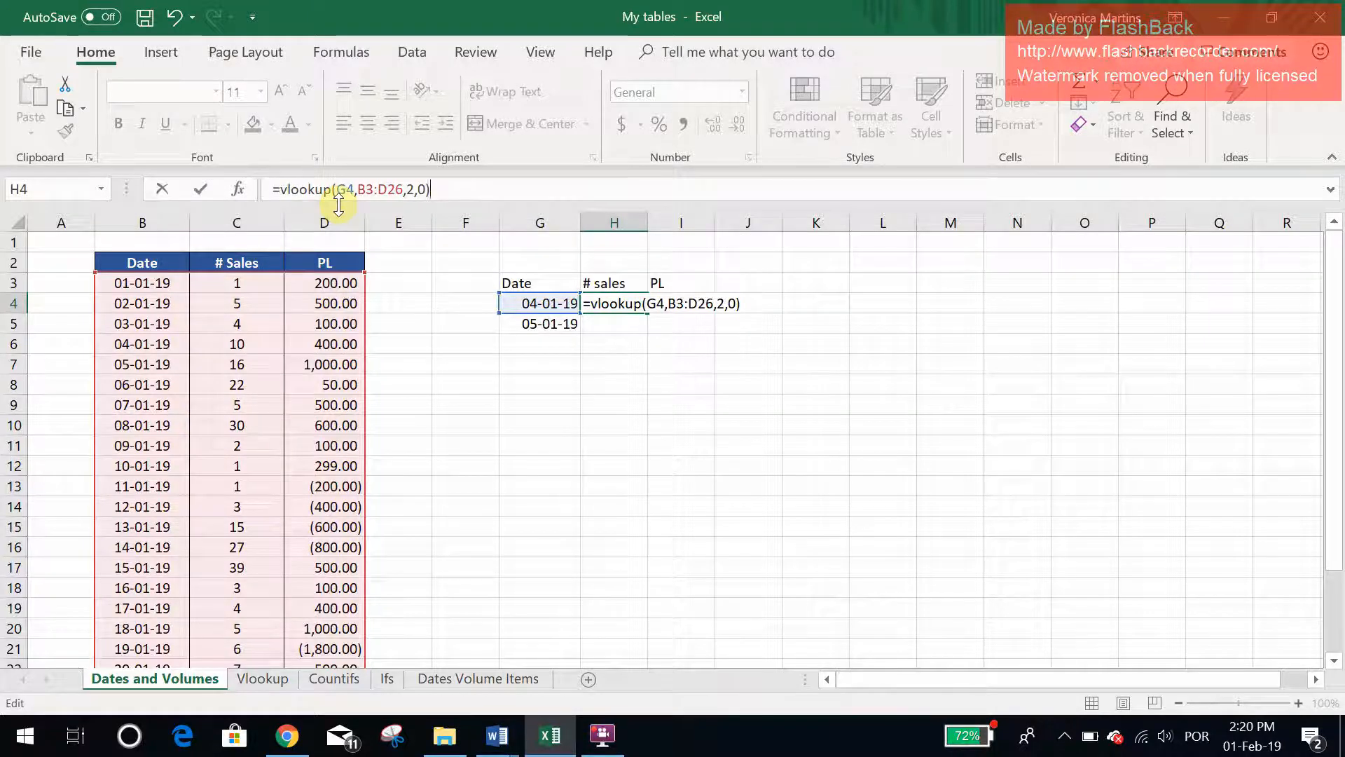
key(Return)
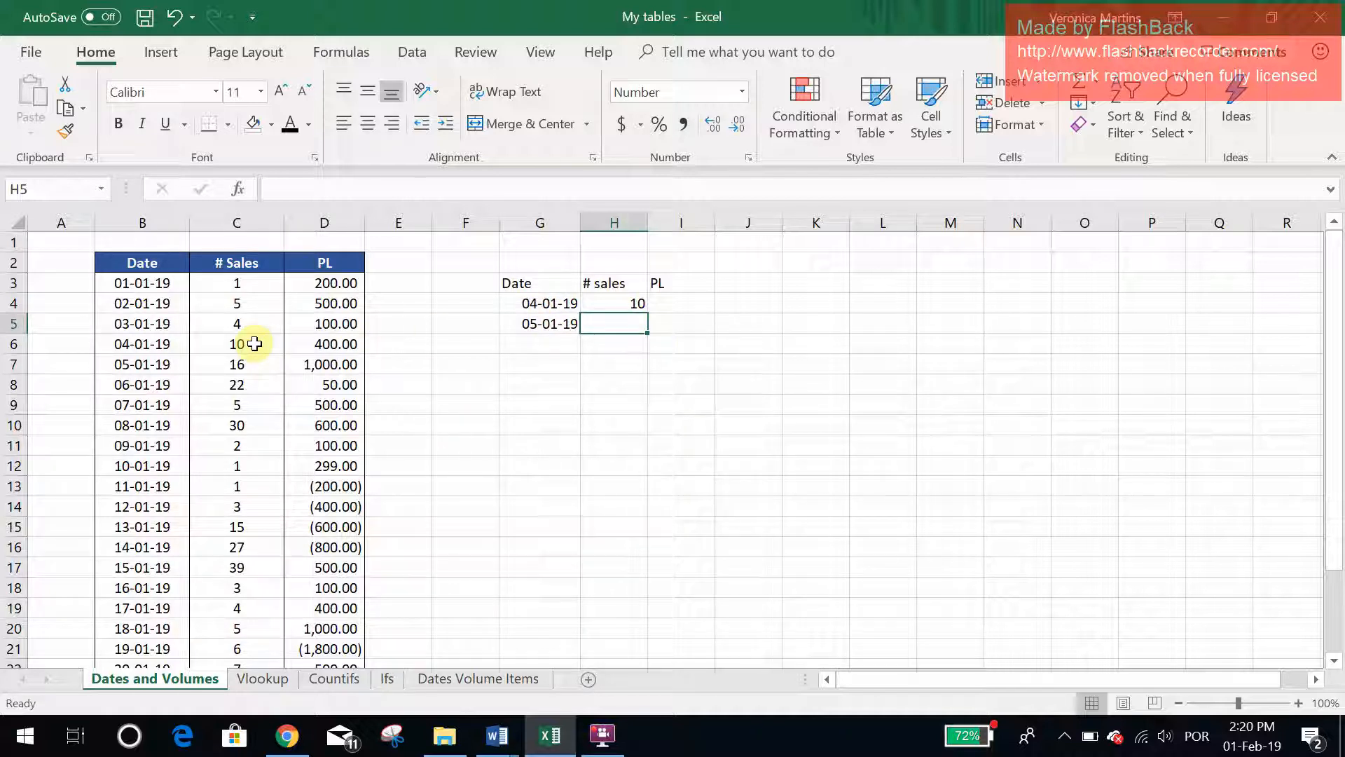
Fill the # sales lookup formula from H4 down to H5
click(619, 301)
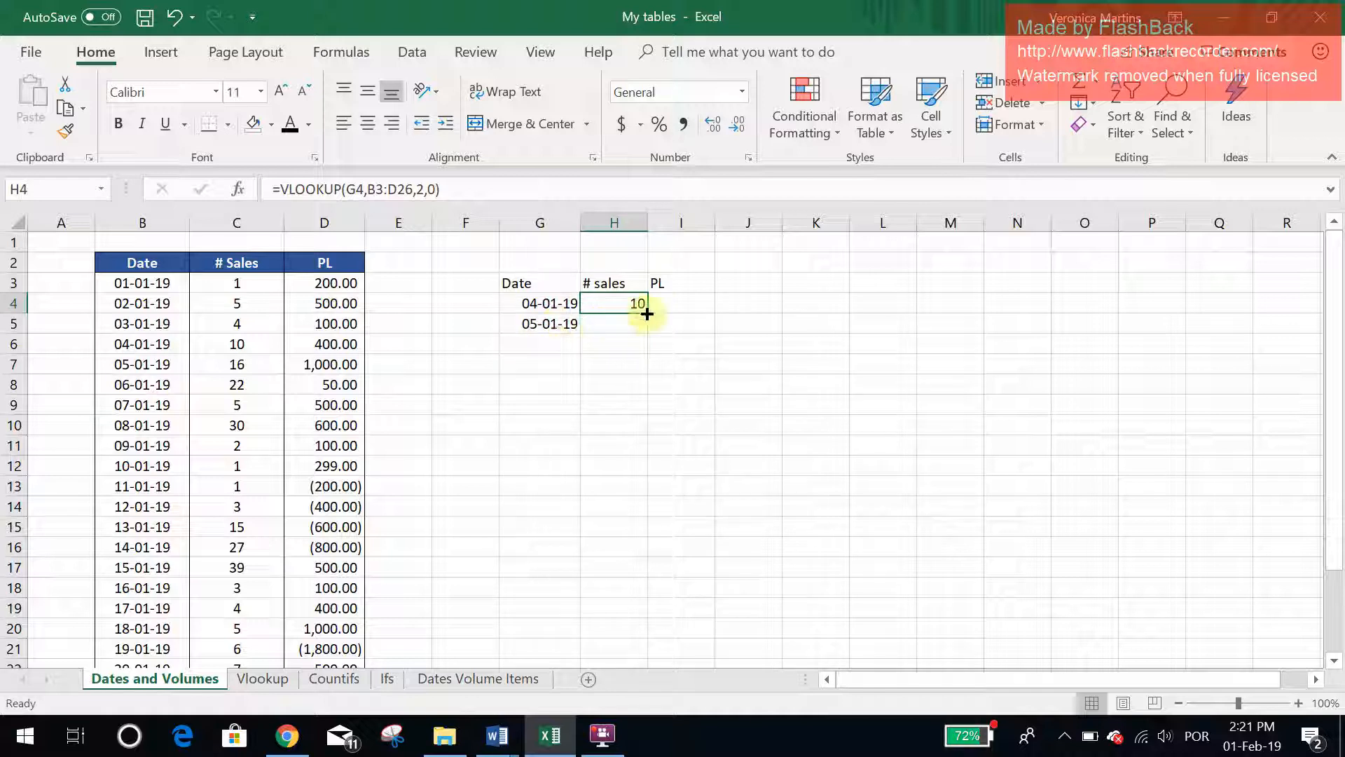
drag(646, 313, 639, 338)
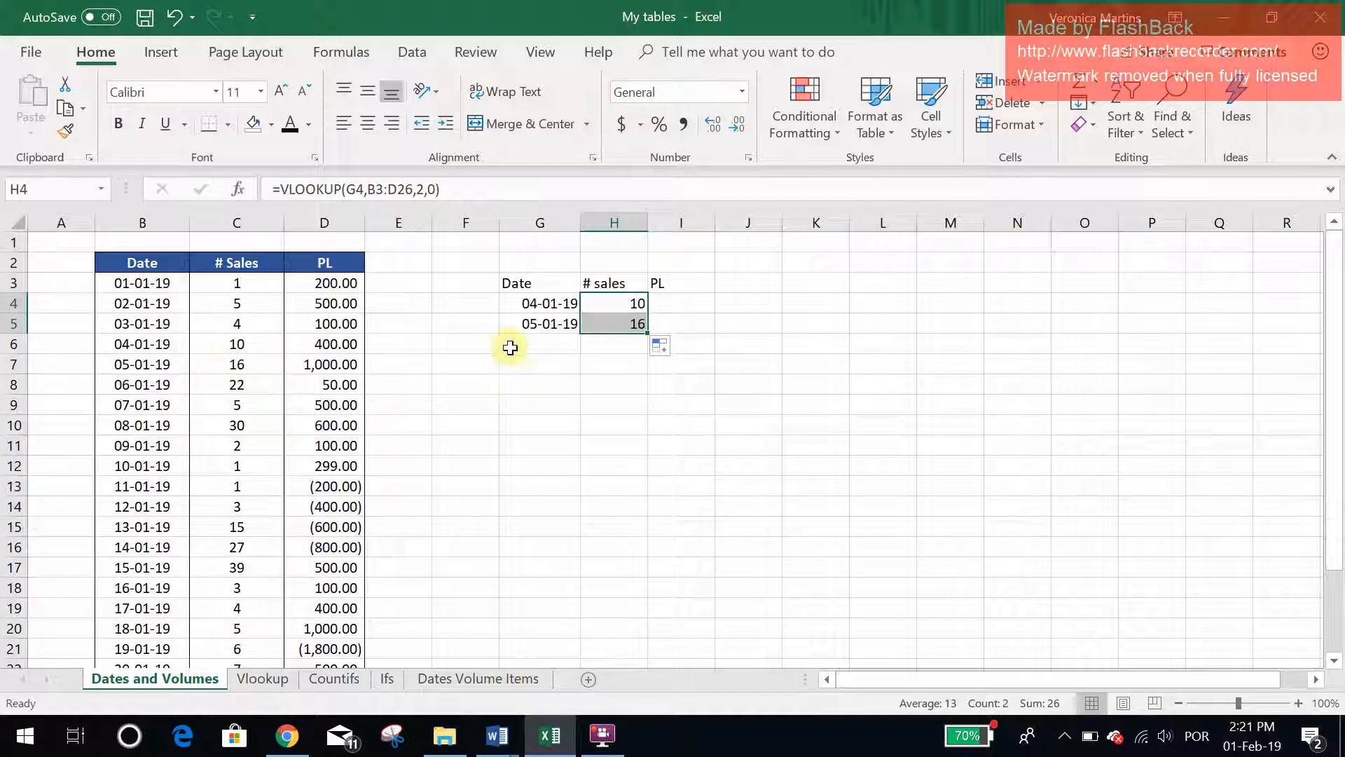
click(532, 345)
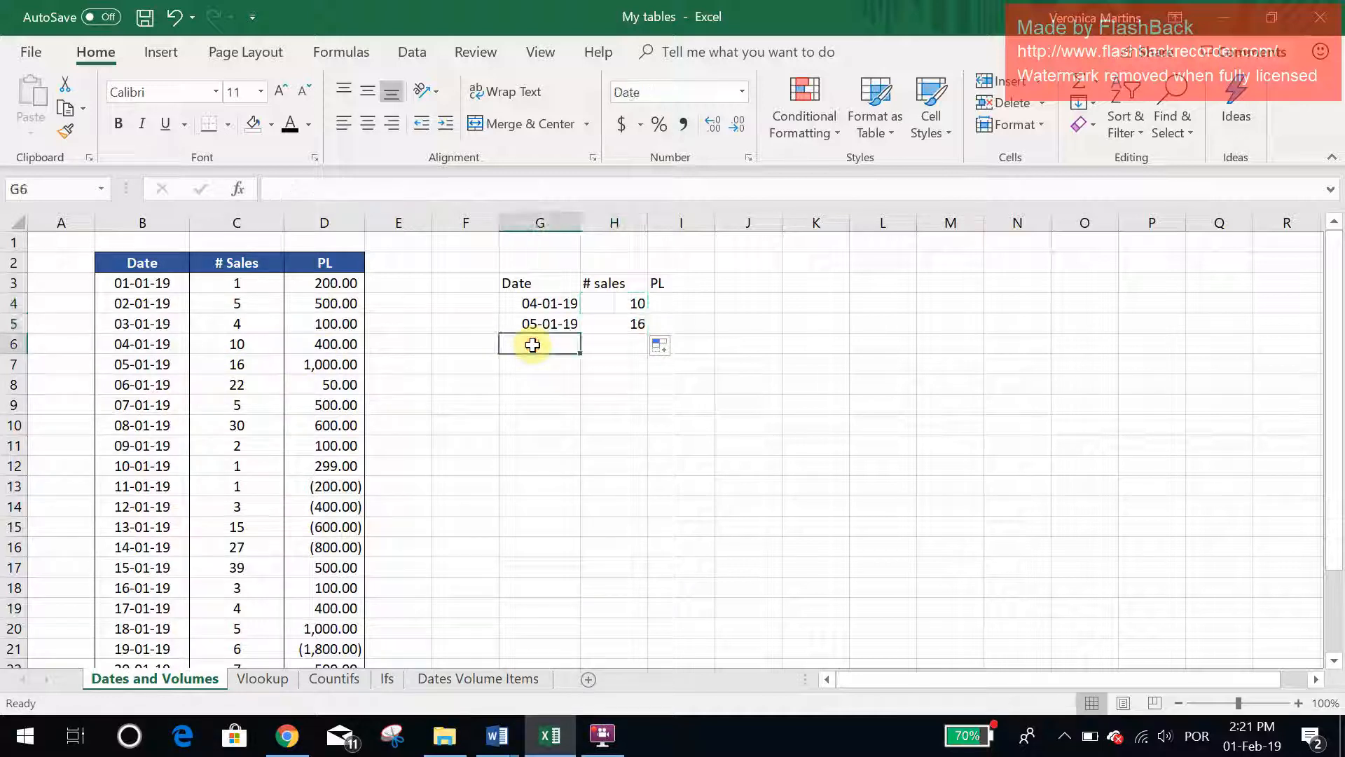
Compare the table ranges referenced by the lookup formulas in H4 and H5, leaving both formulas unchanged
click(616, 319)
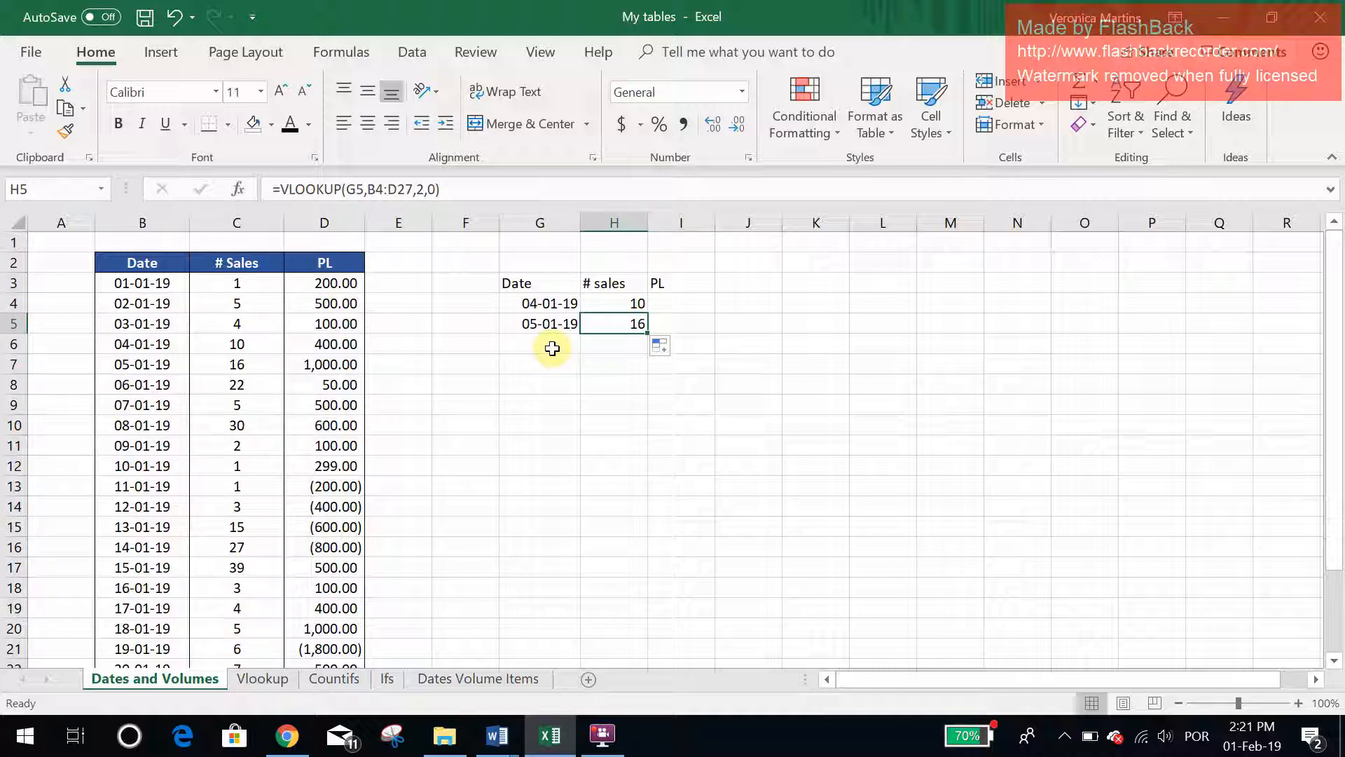
double_click(629, 303)
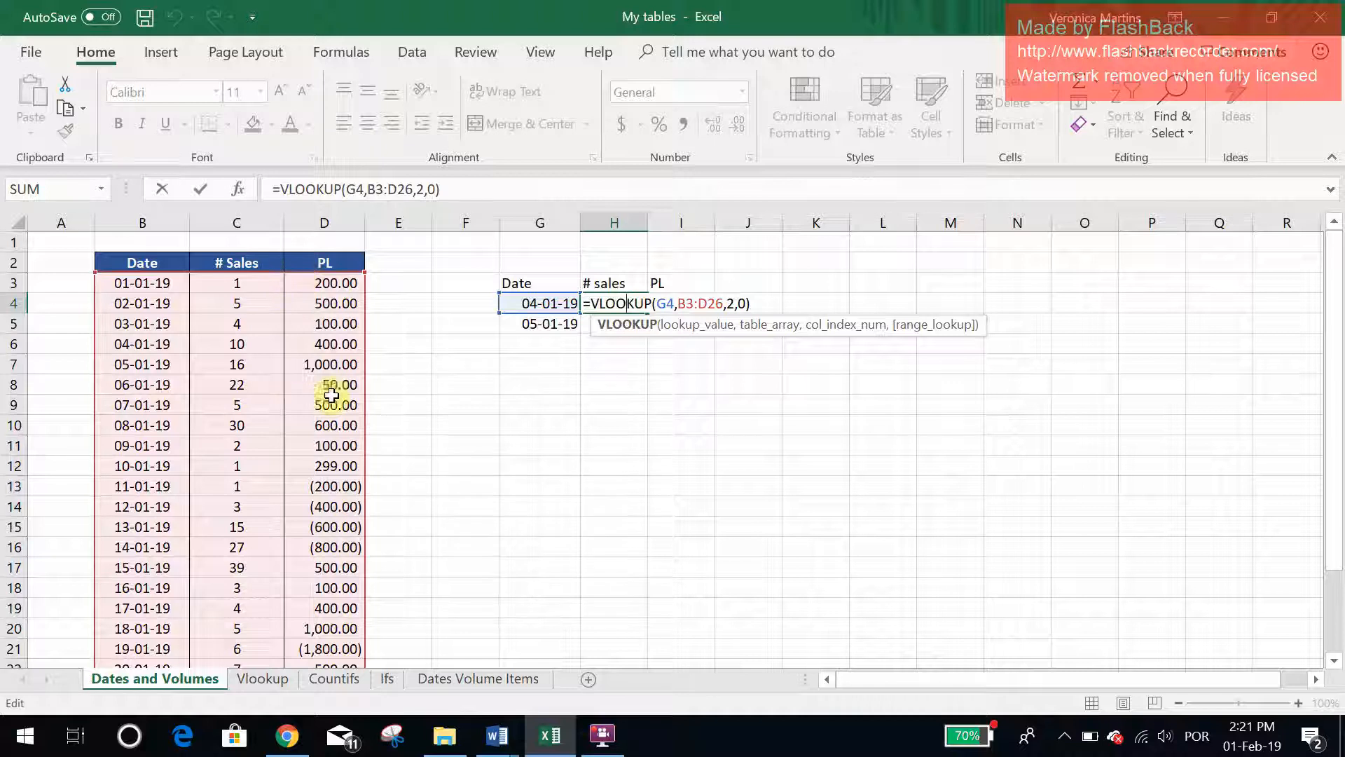
key(Escape)
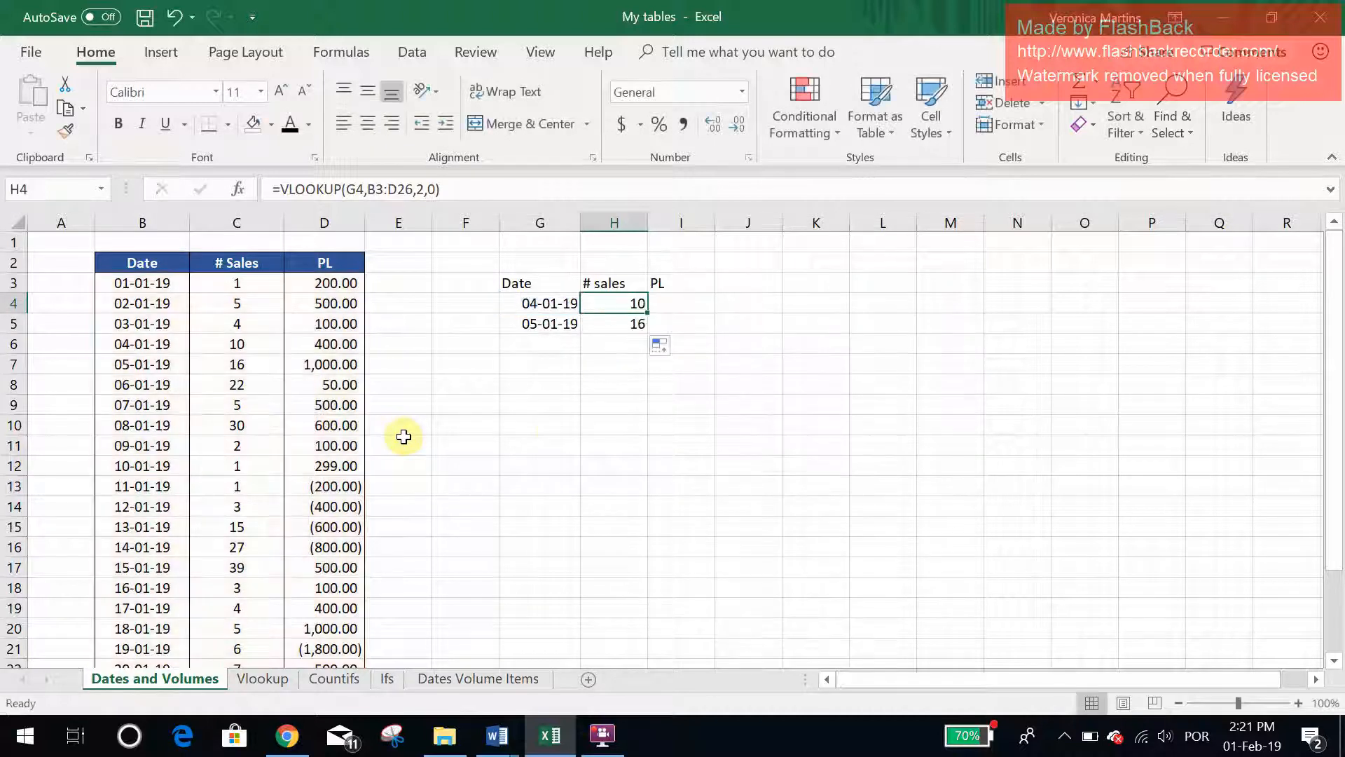
click(607, 329)
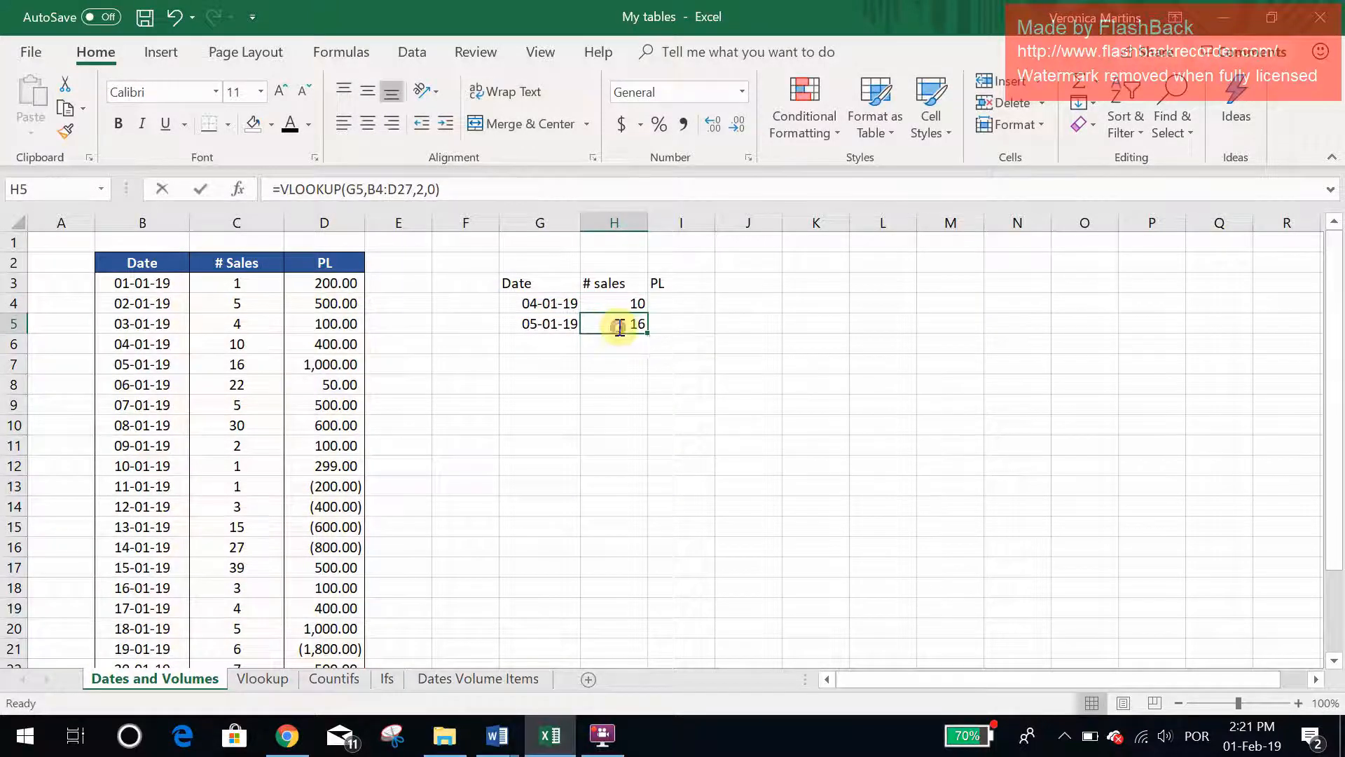
double_click(616, 324)
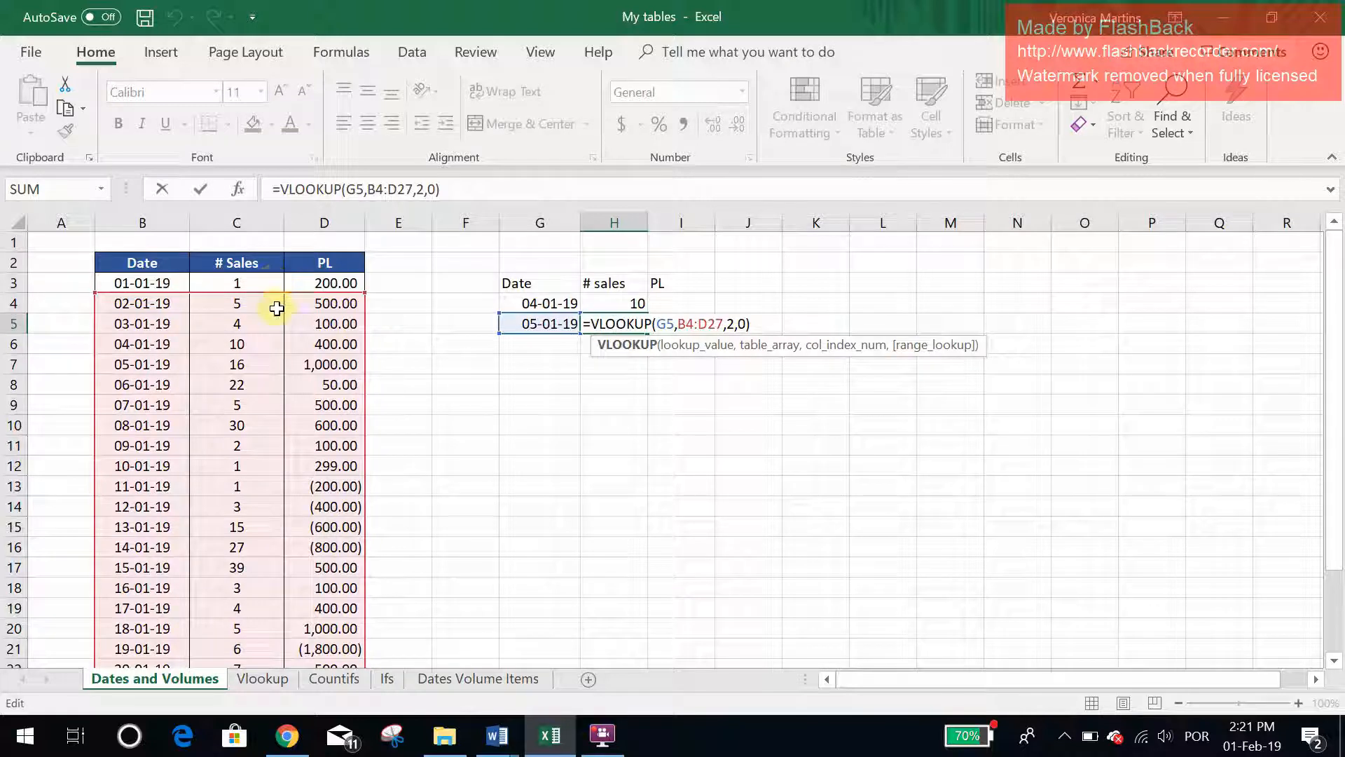
key(ctrl+Return)
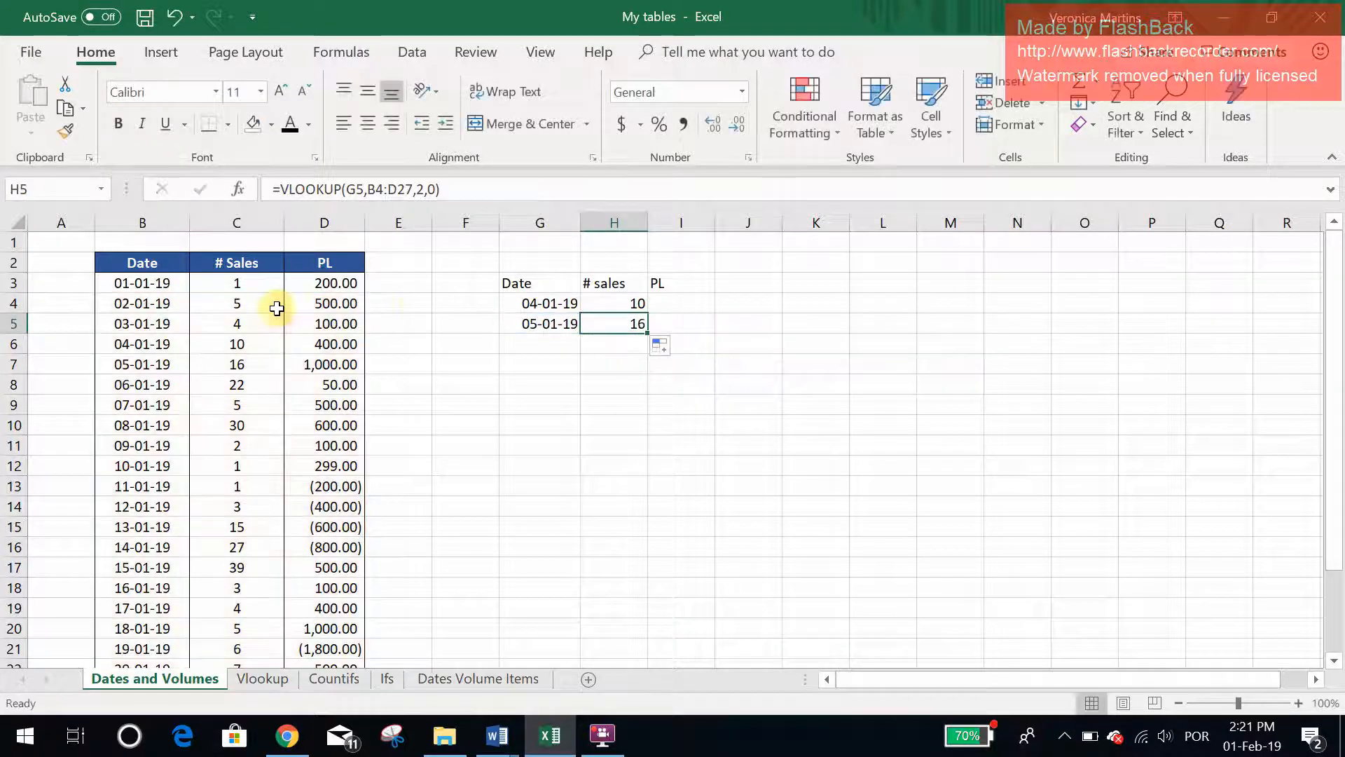
Add the date 2-1-2019 to the lookup table in cell G6
click(528, 336)
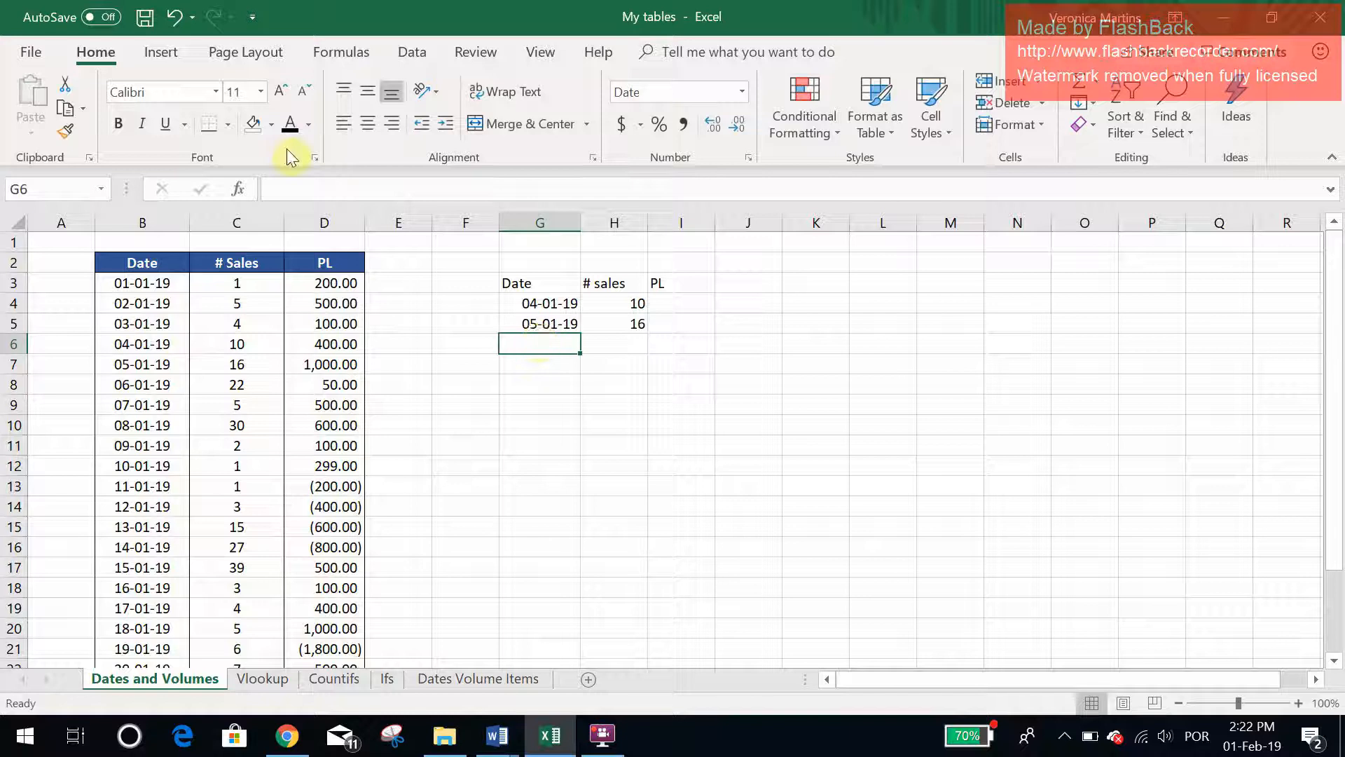
text(2-1-)
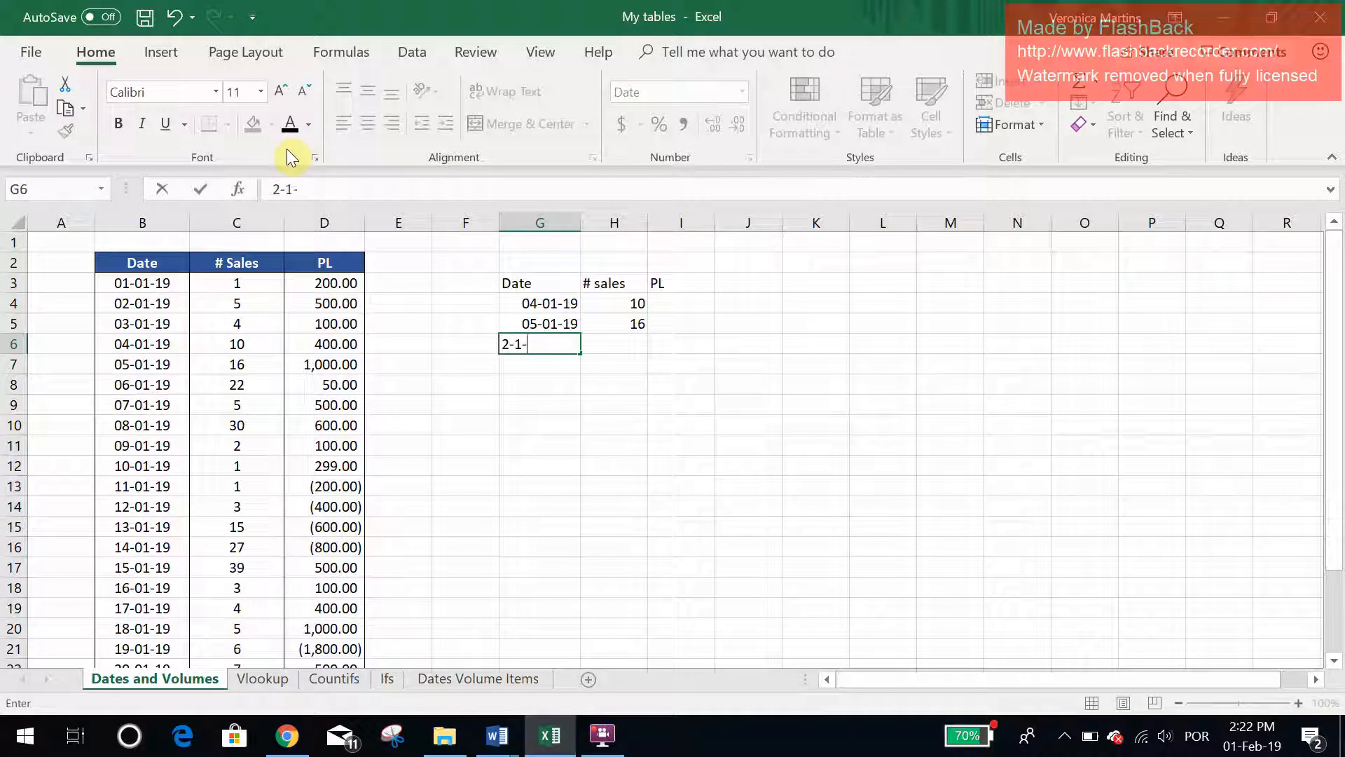
text(2019)
key(Return)
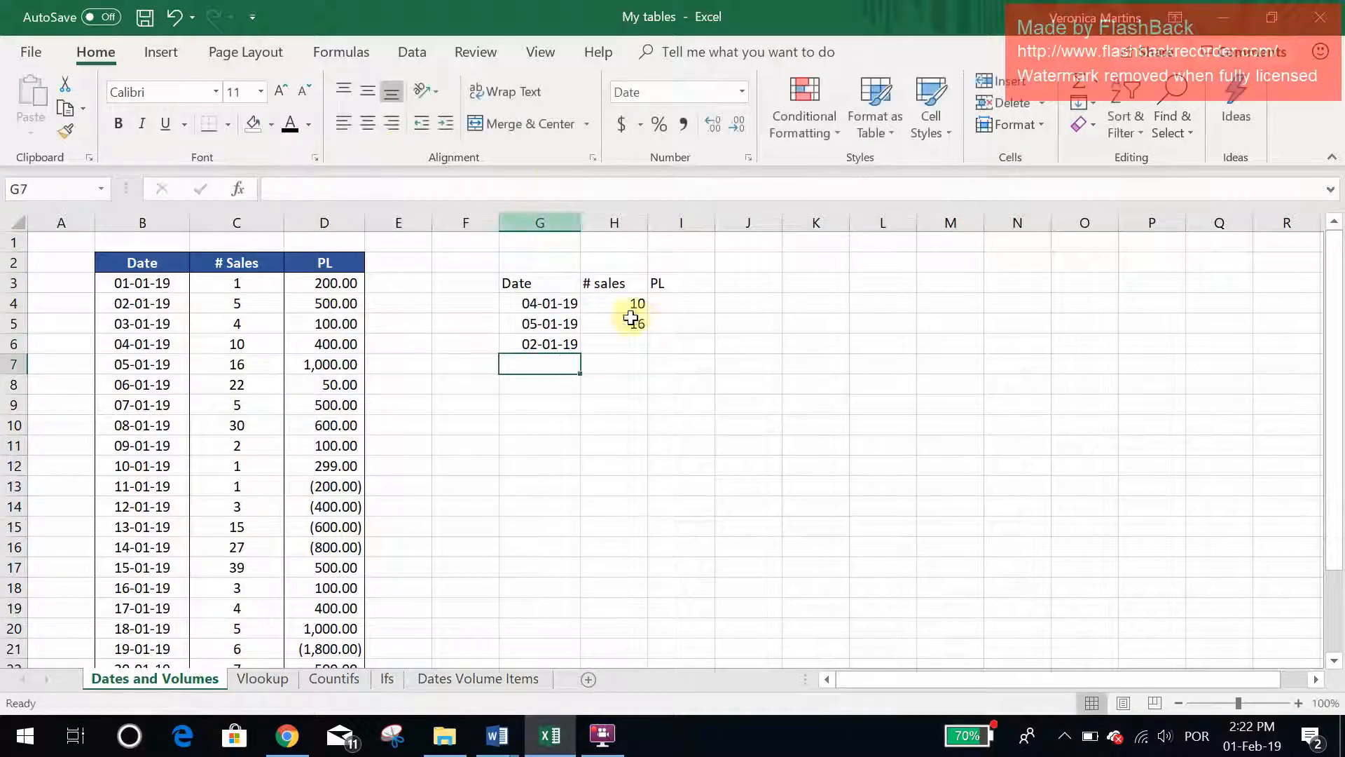
Fill the # sales lookup formula from H5 down to H6 and inspect the table range it references
click(631, 321)
mouse_move(646, 334)
mouse_down()
mouse_move(647, 371)
mouse_move(640, 351)
mouse_up()
click(630, 405)
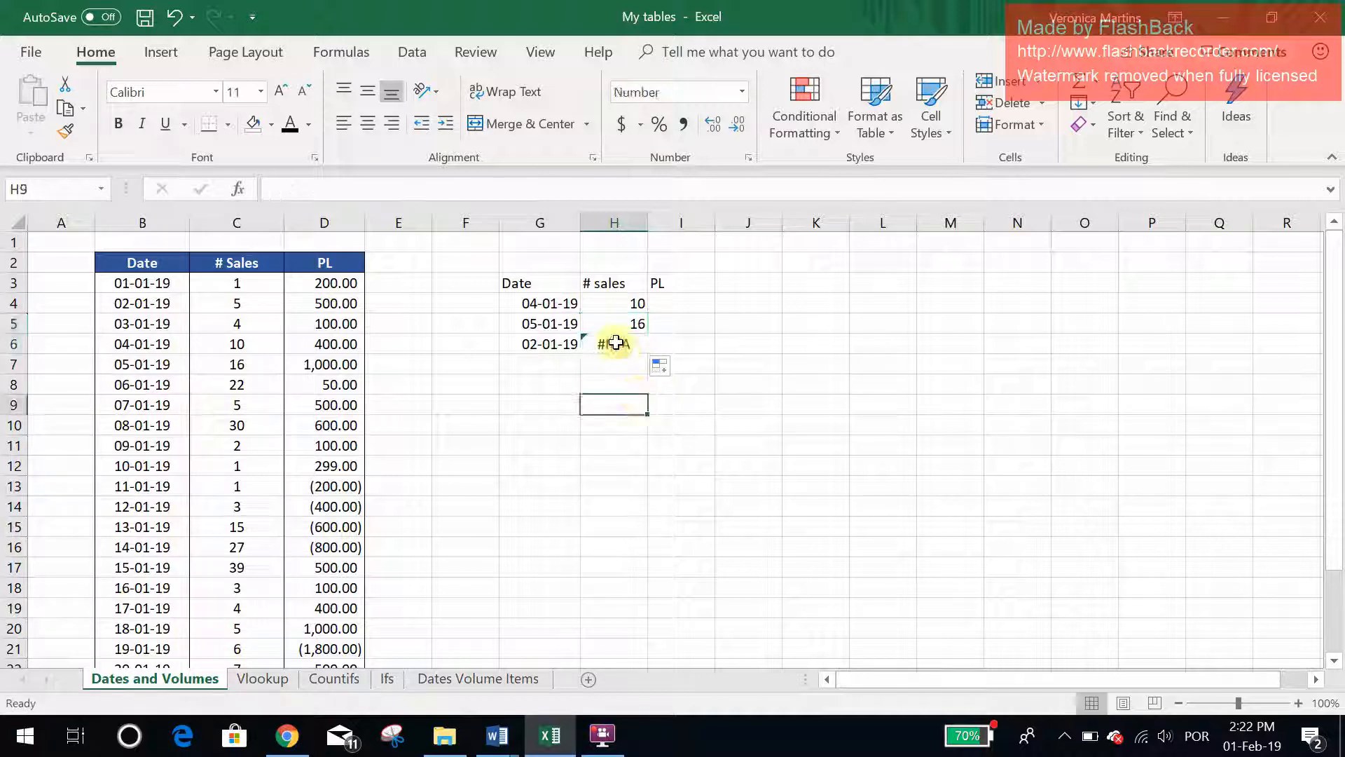
double_click(614, 342)
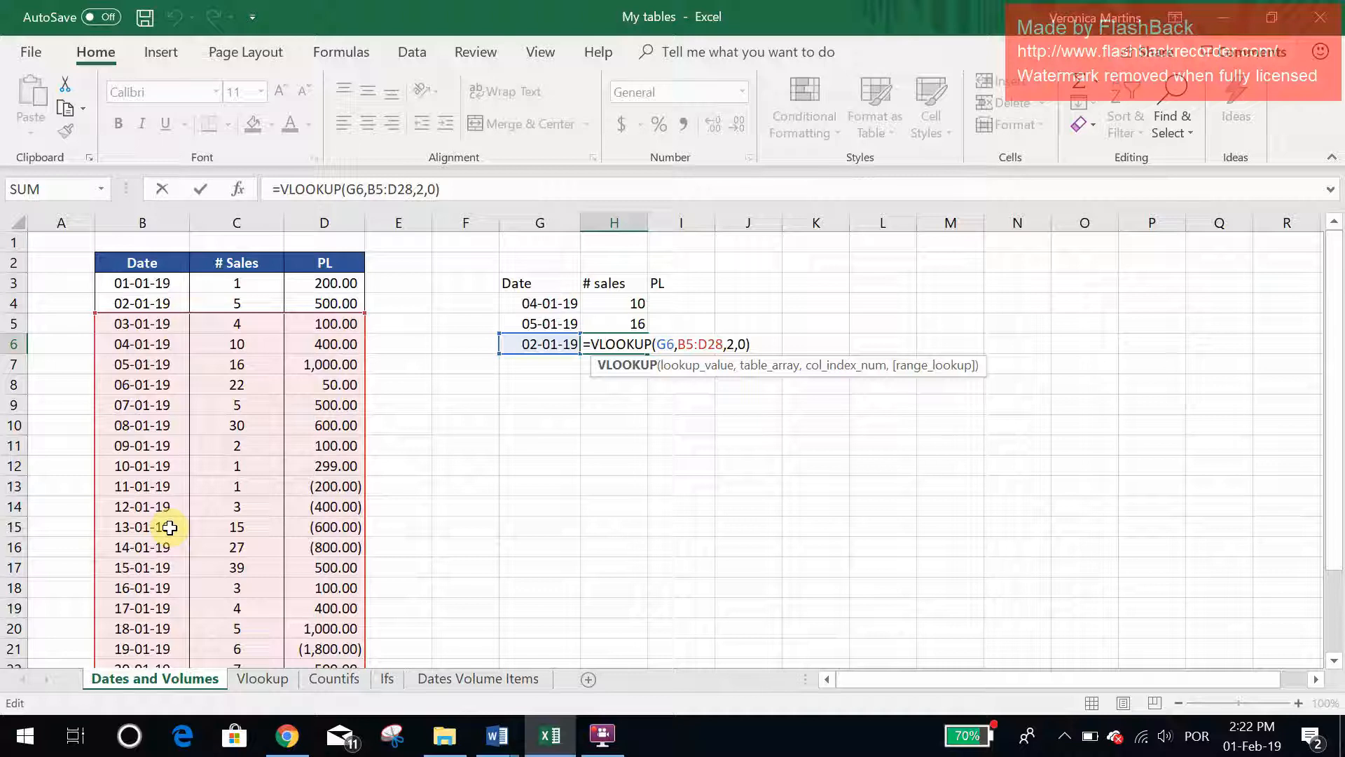
Make the table array in the H4 lookup formula absolute, giving =VLOOKUP(G4,$B$3:$D$26,2,0)
click(631, 302)
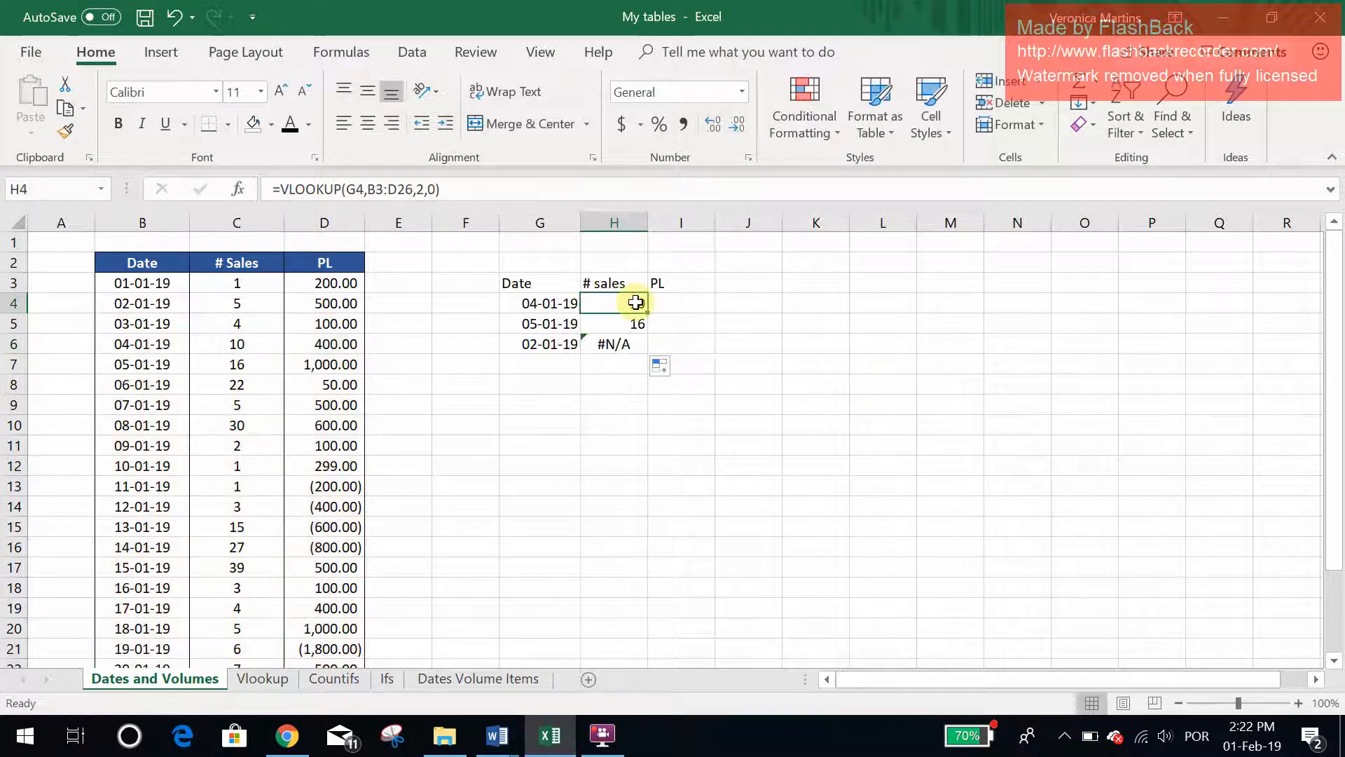
click(374, 189)
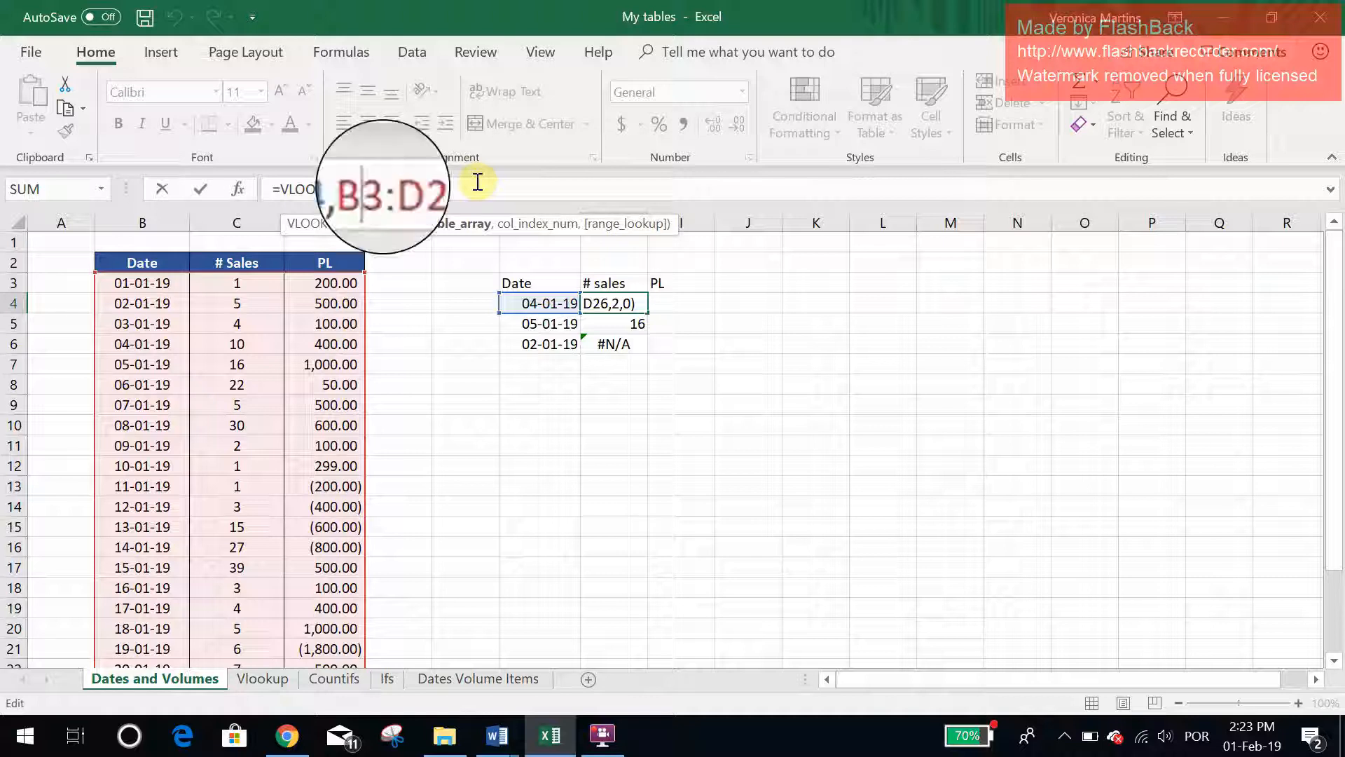
key(F4)
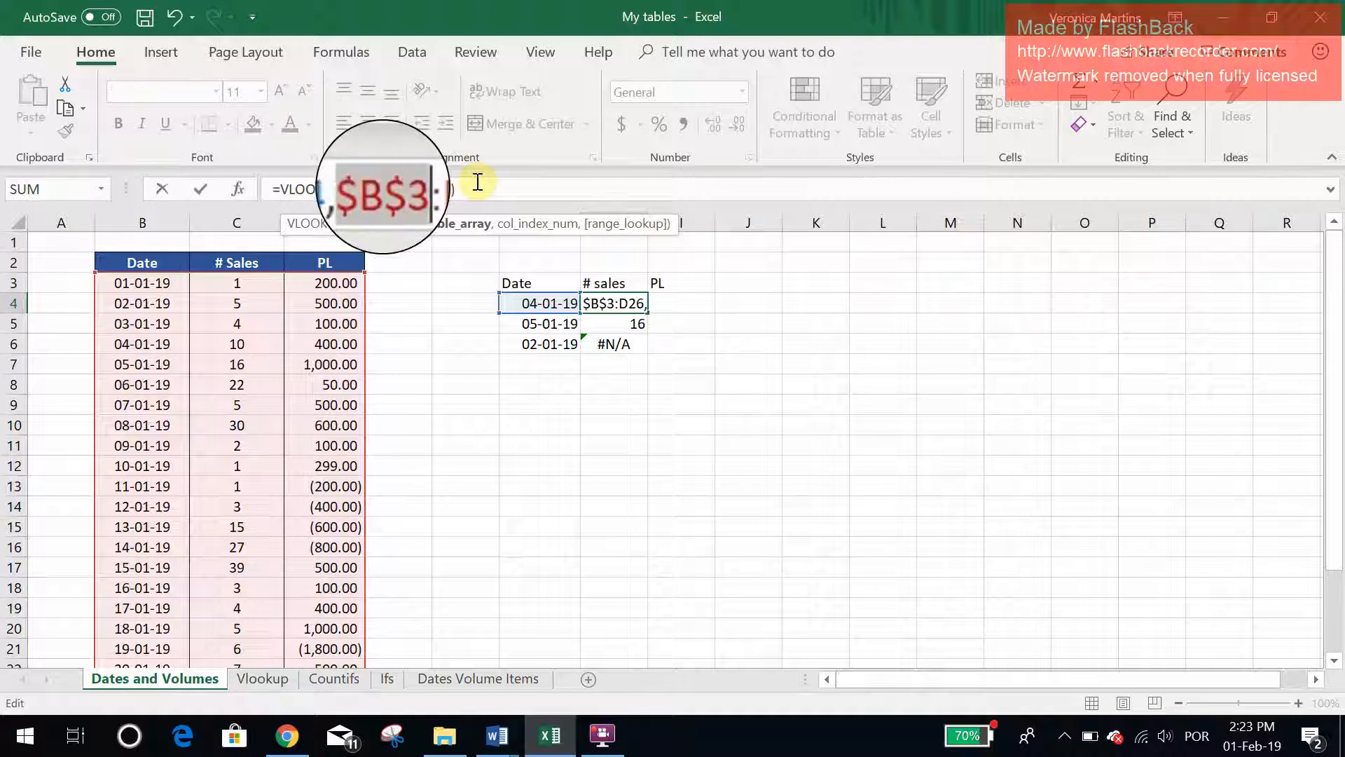
click(405, 190)
click(407, 189)
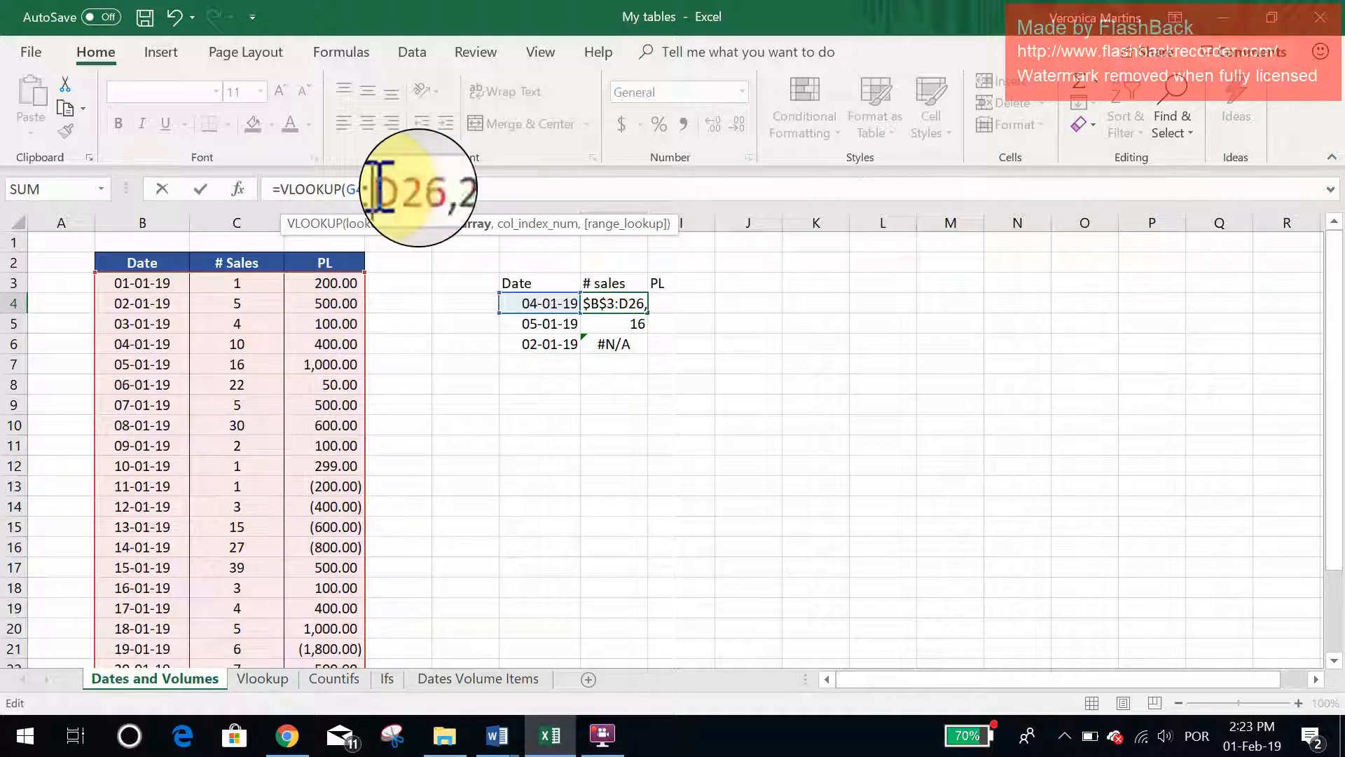
key(F4)
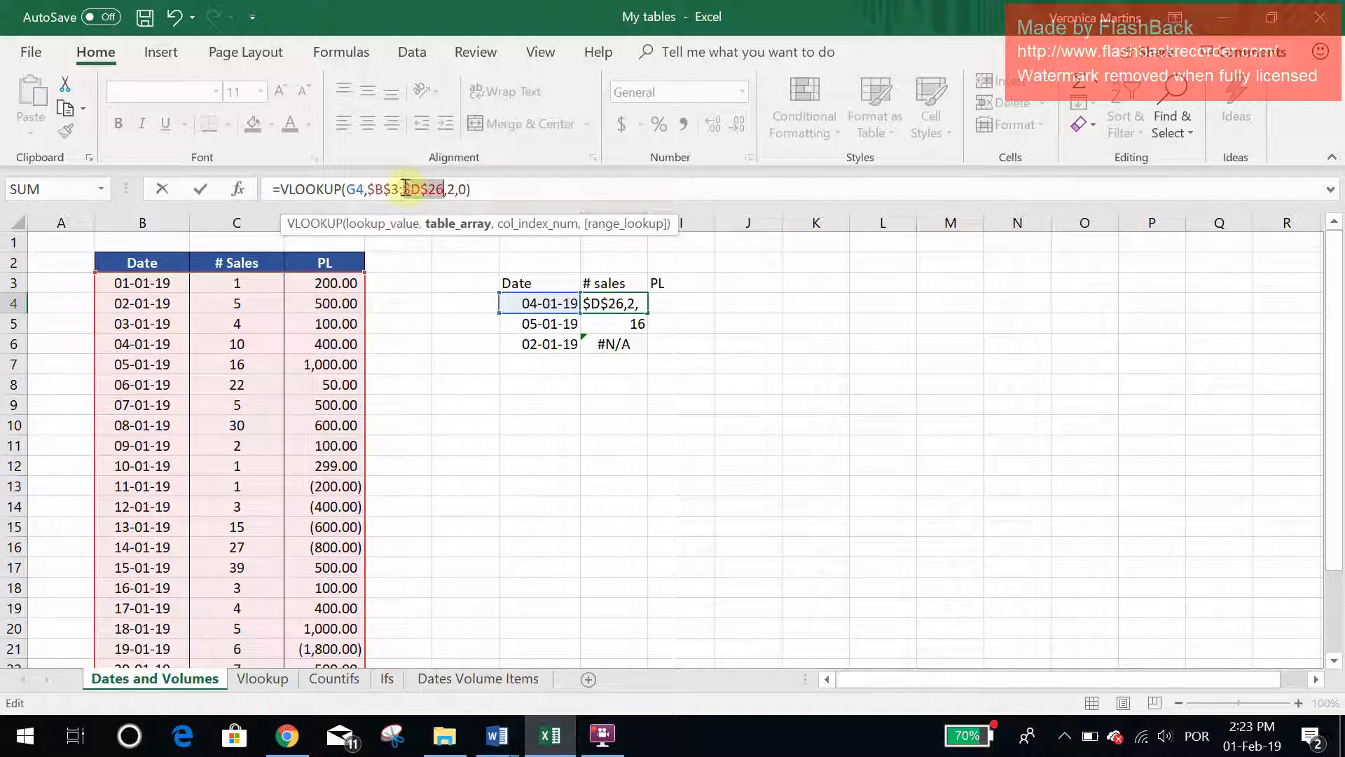
key(Return)
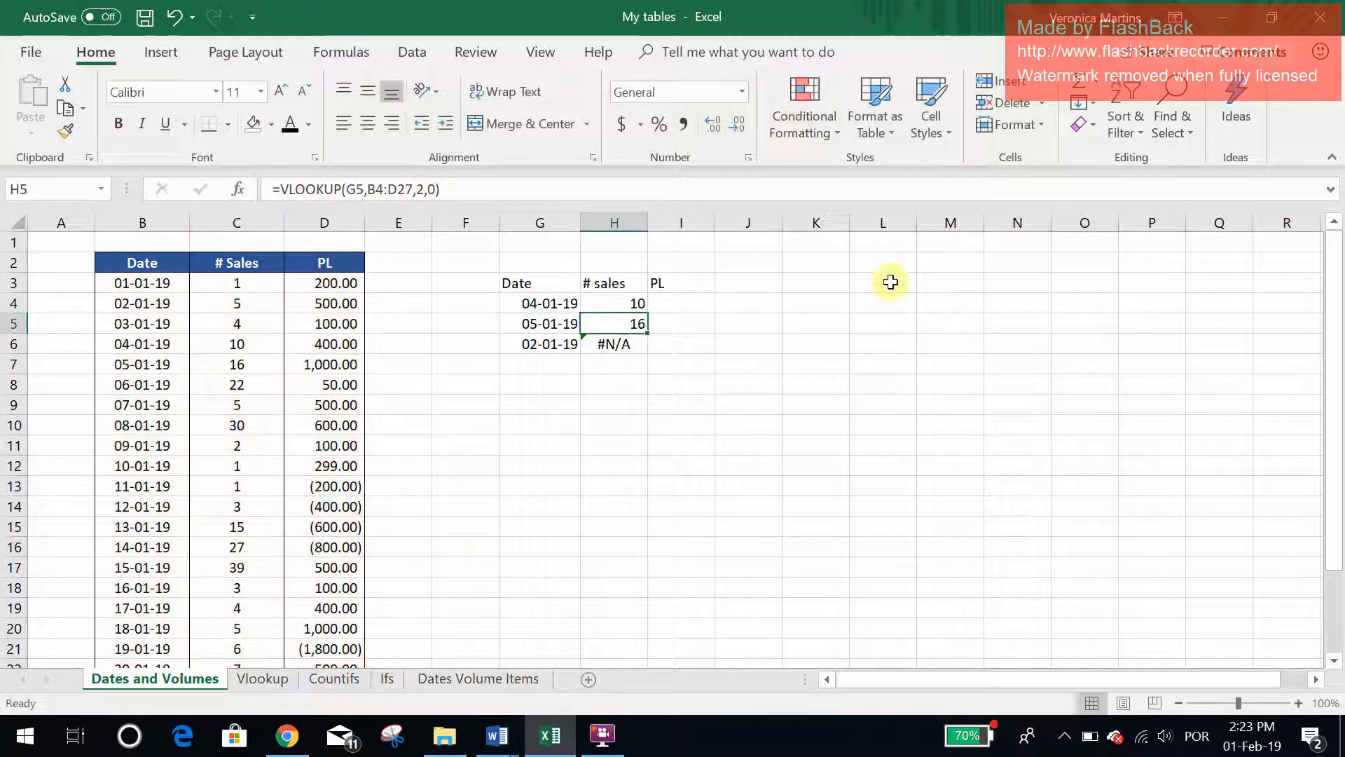
Fill the # sales formula from H4 down to H6 and check the references in H6
click(643, 309)
drag(646, 314, 662, 350)
click(626, 344)
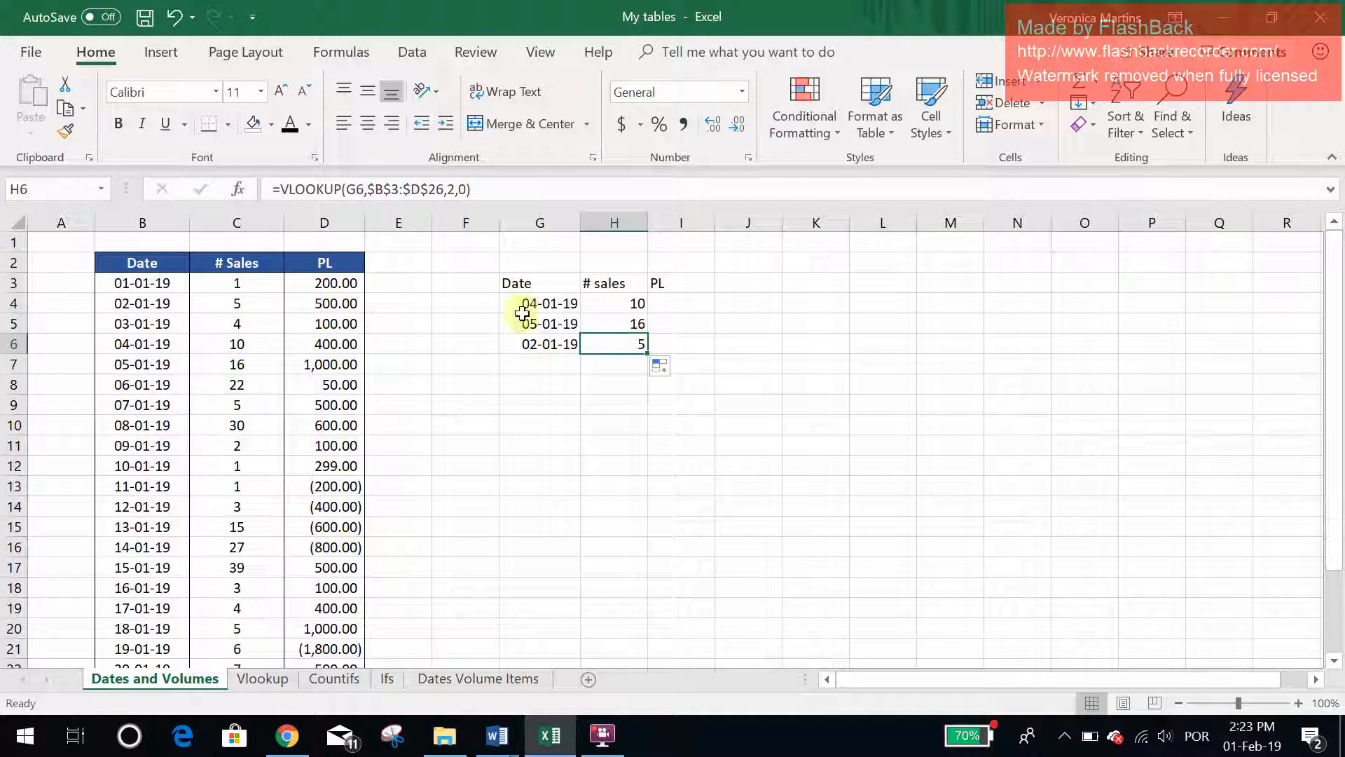
double_click(593, 338)
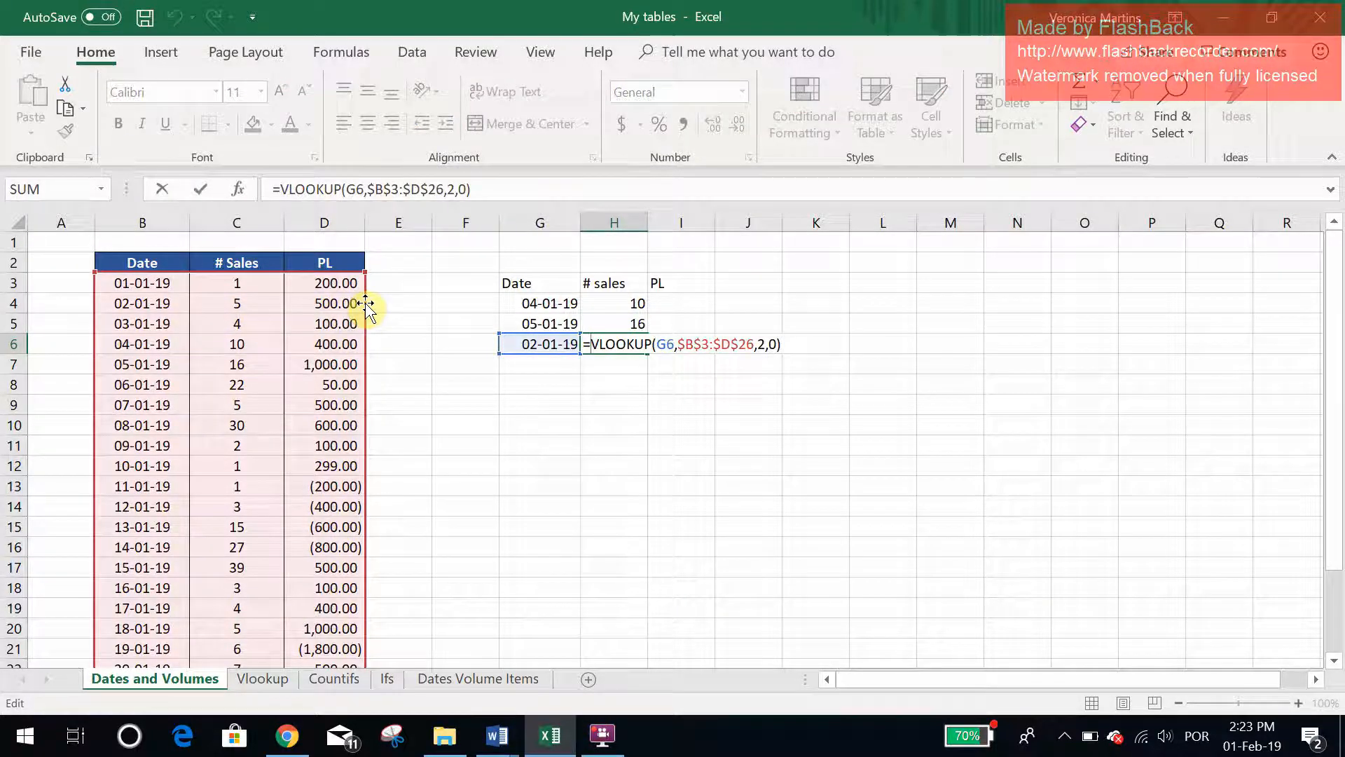
key(ctrl+Return)
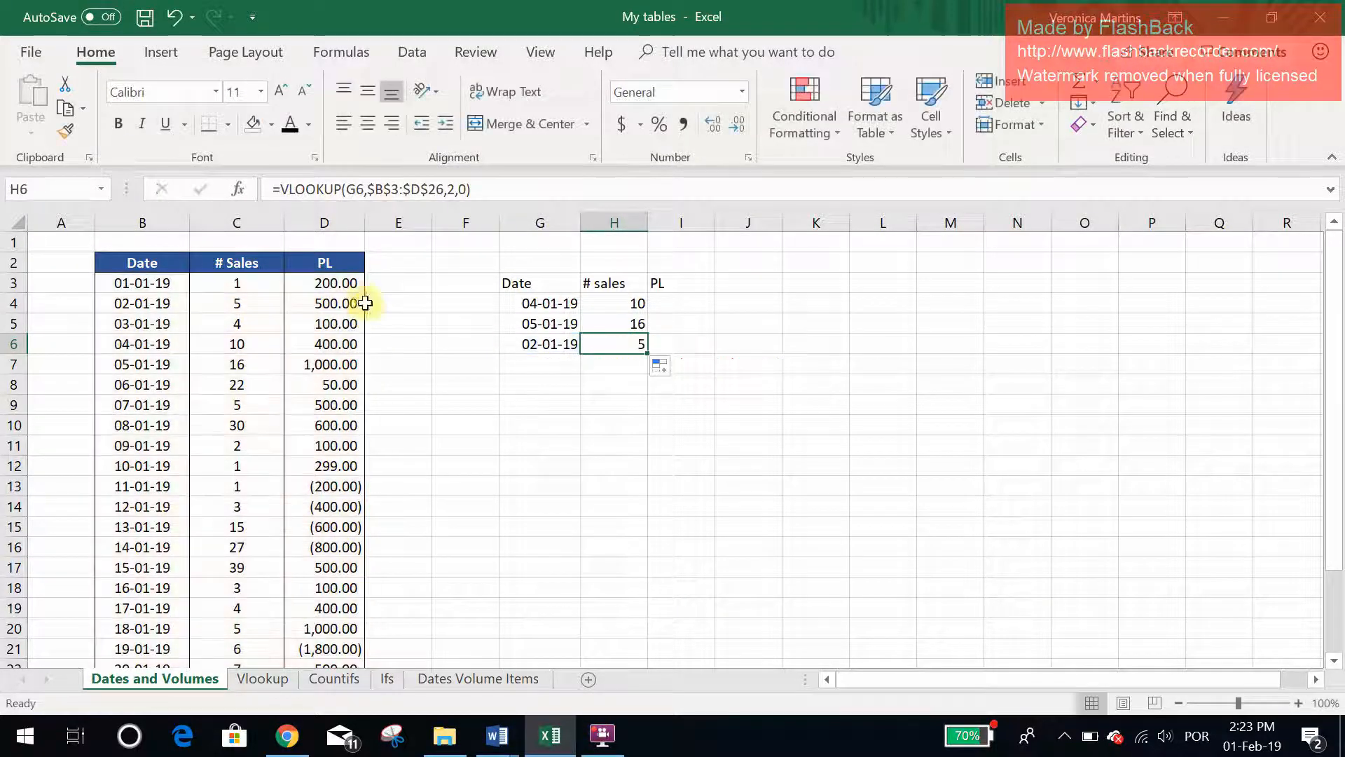
Copy the # sales lookup formula from H4 across to I4 under the PL heading
click(615, 304)
click(693, 283)
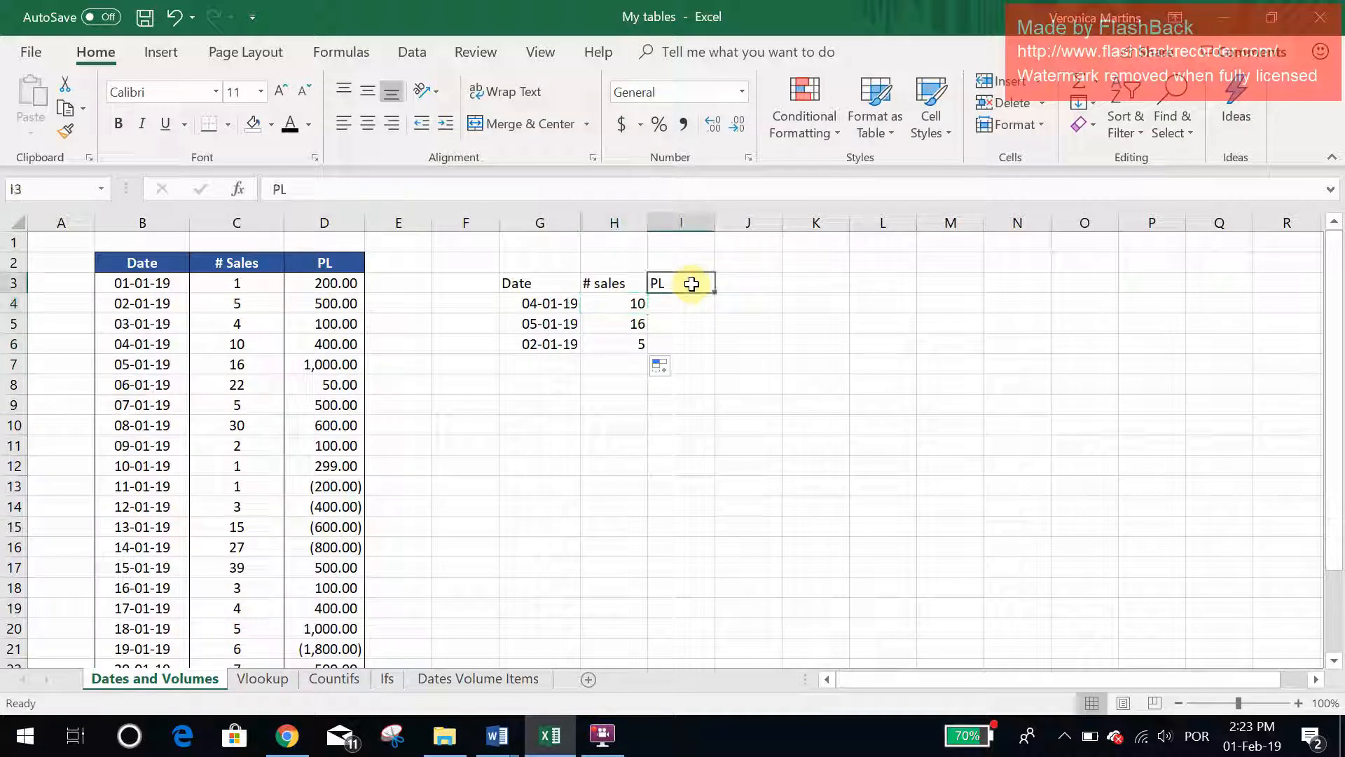
click(633, 300)
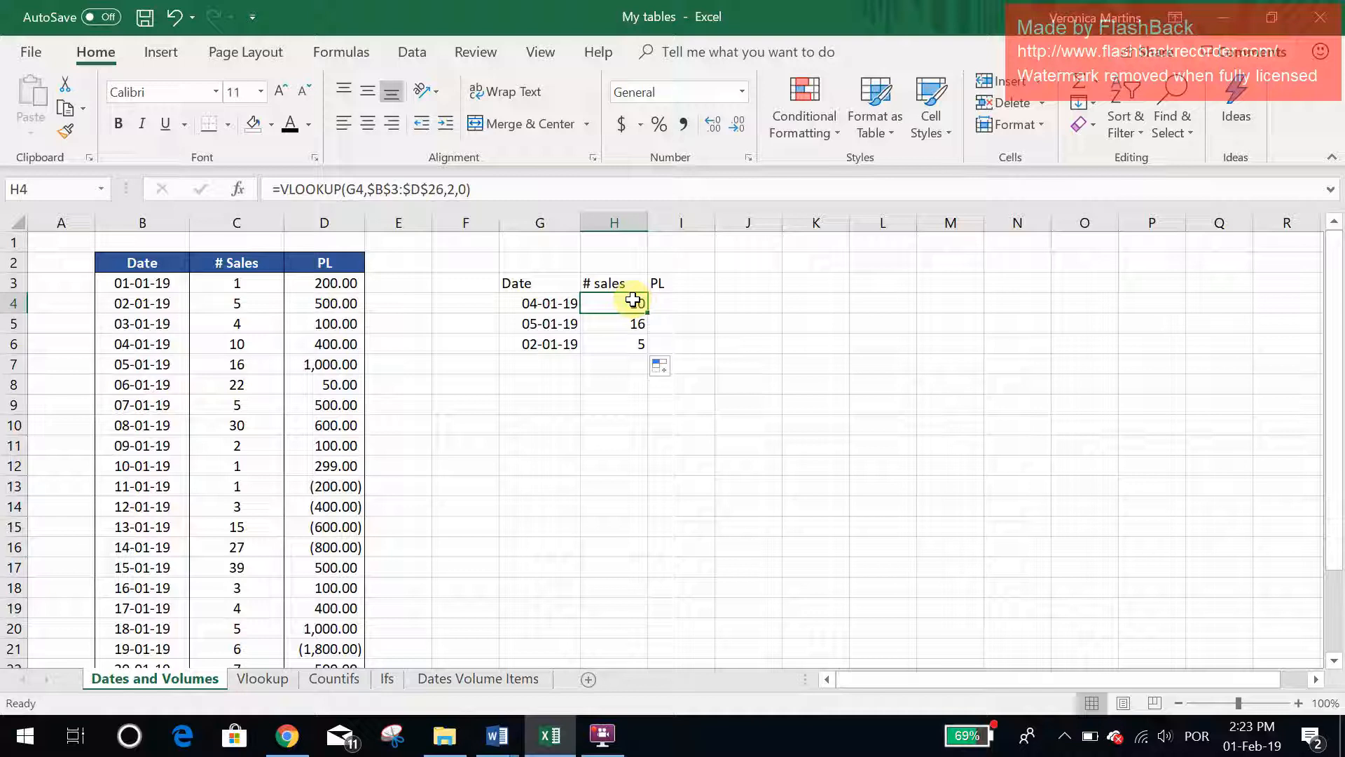
drag(646, 313, 696, 304)
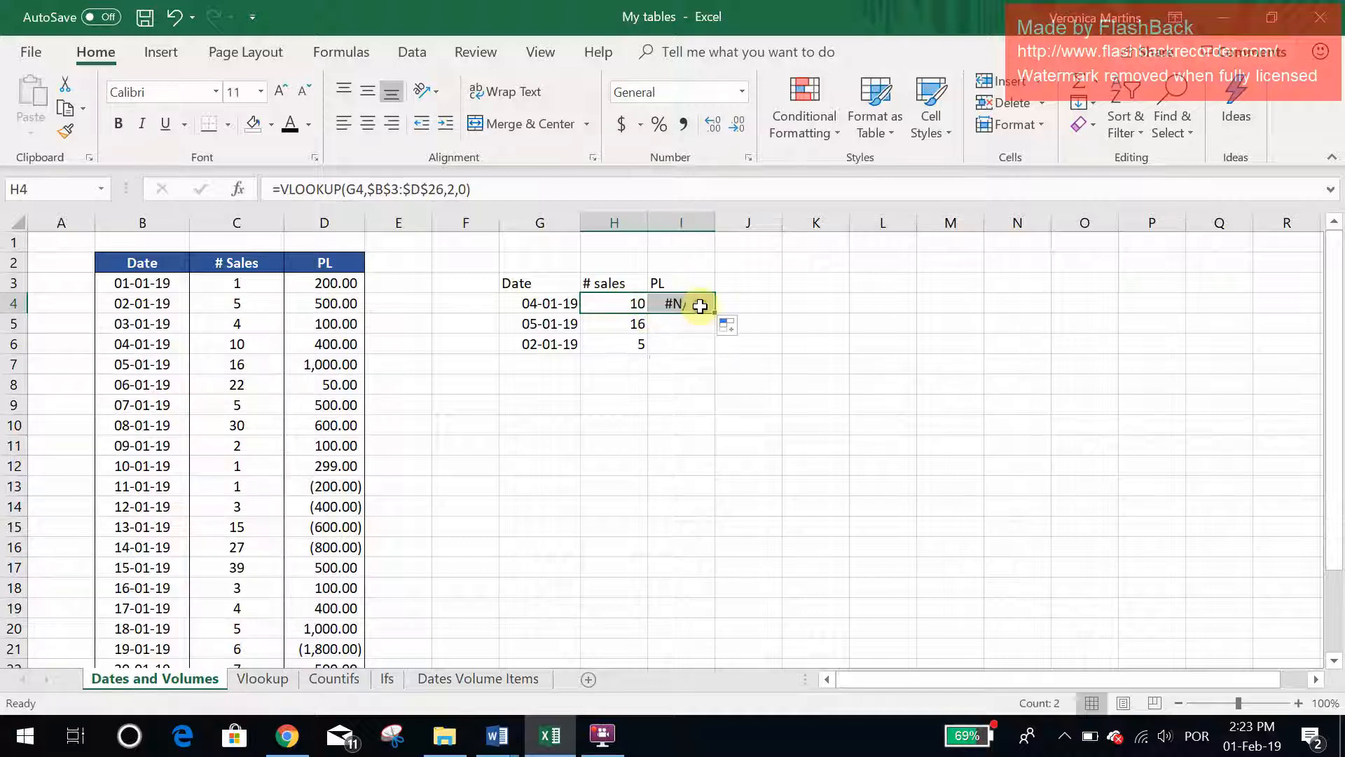
click(742, 303)
Edit the I4 formula to use G4 as lookup value and 3 as column index, giving =VLOOKUP(G4,$B$3:$D$26,3,0)
double_click(710, 306)
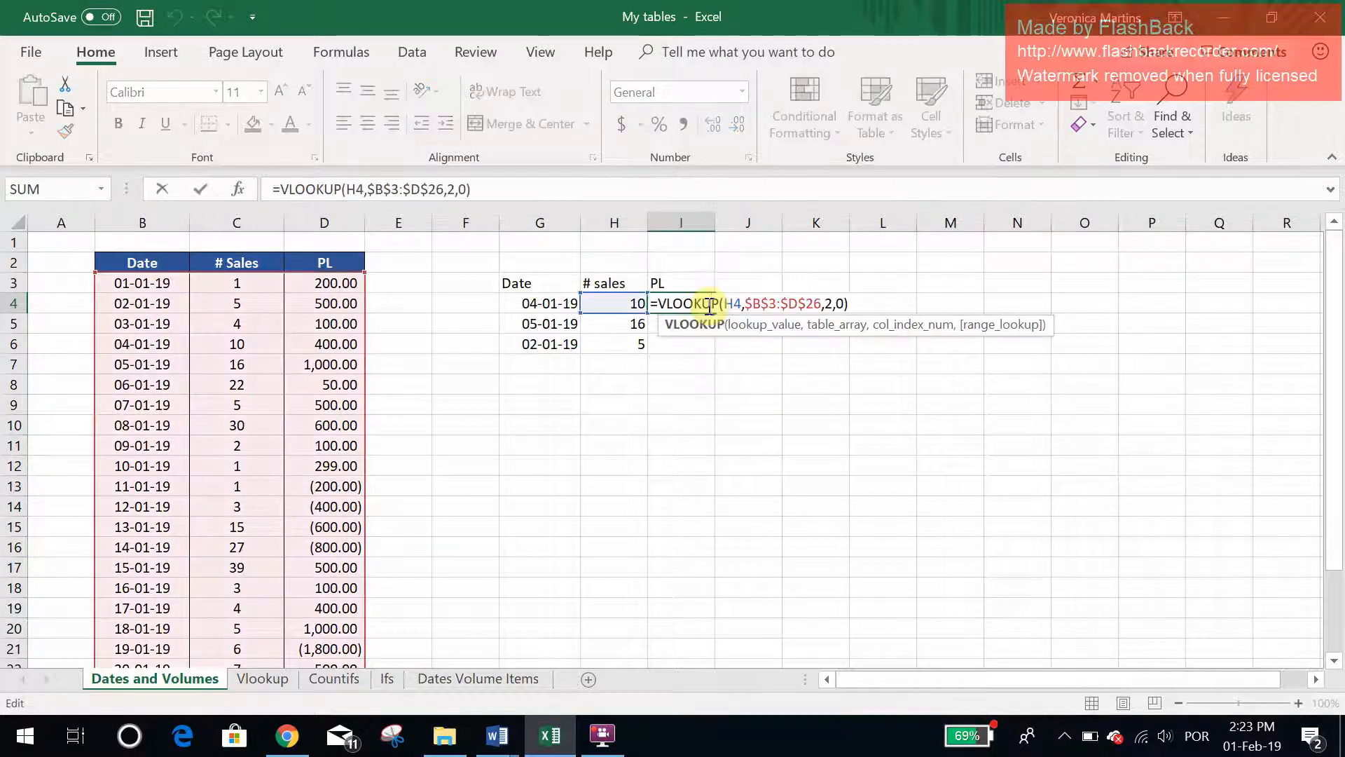
click(382, 188)
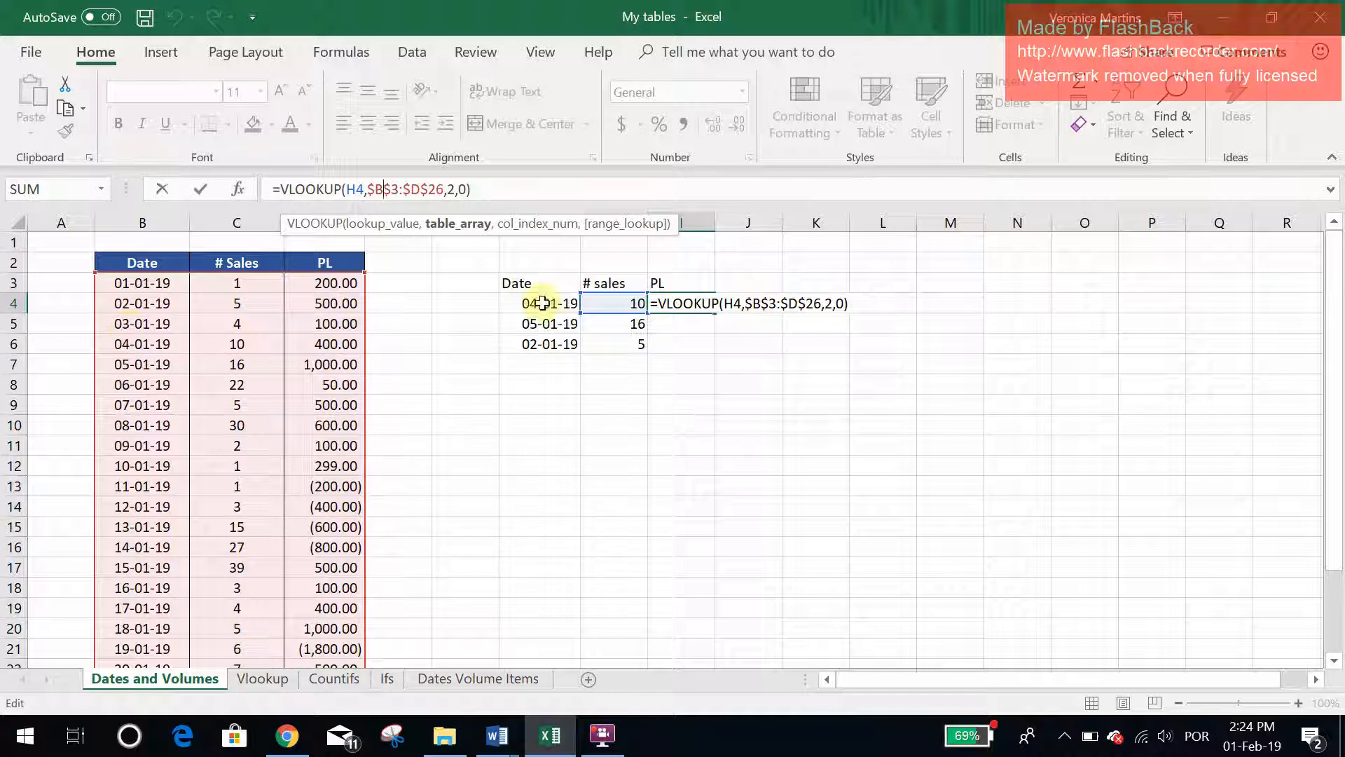
drag(592, 312, 532, 317)
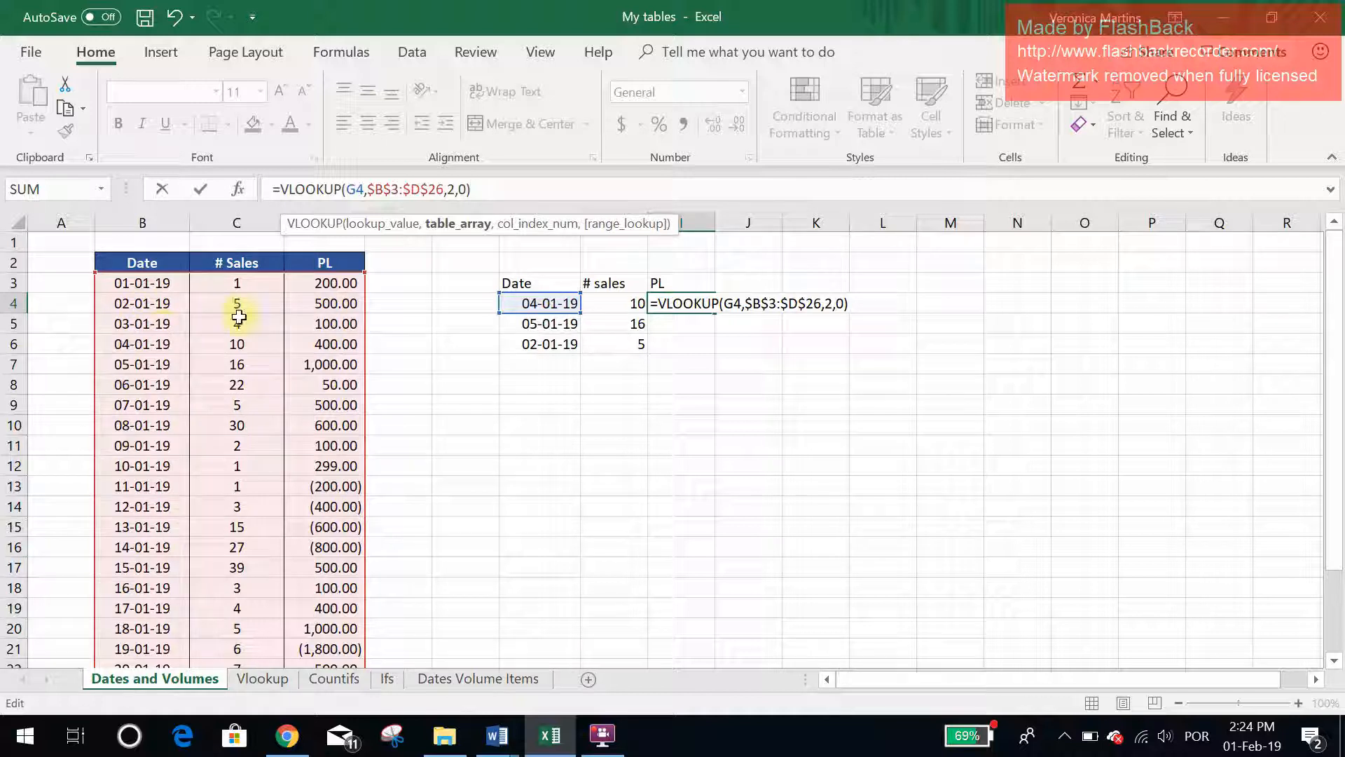
click(454, 188)
key(BackSpace)
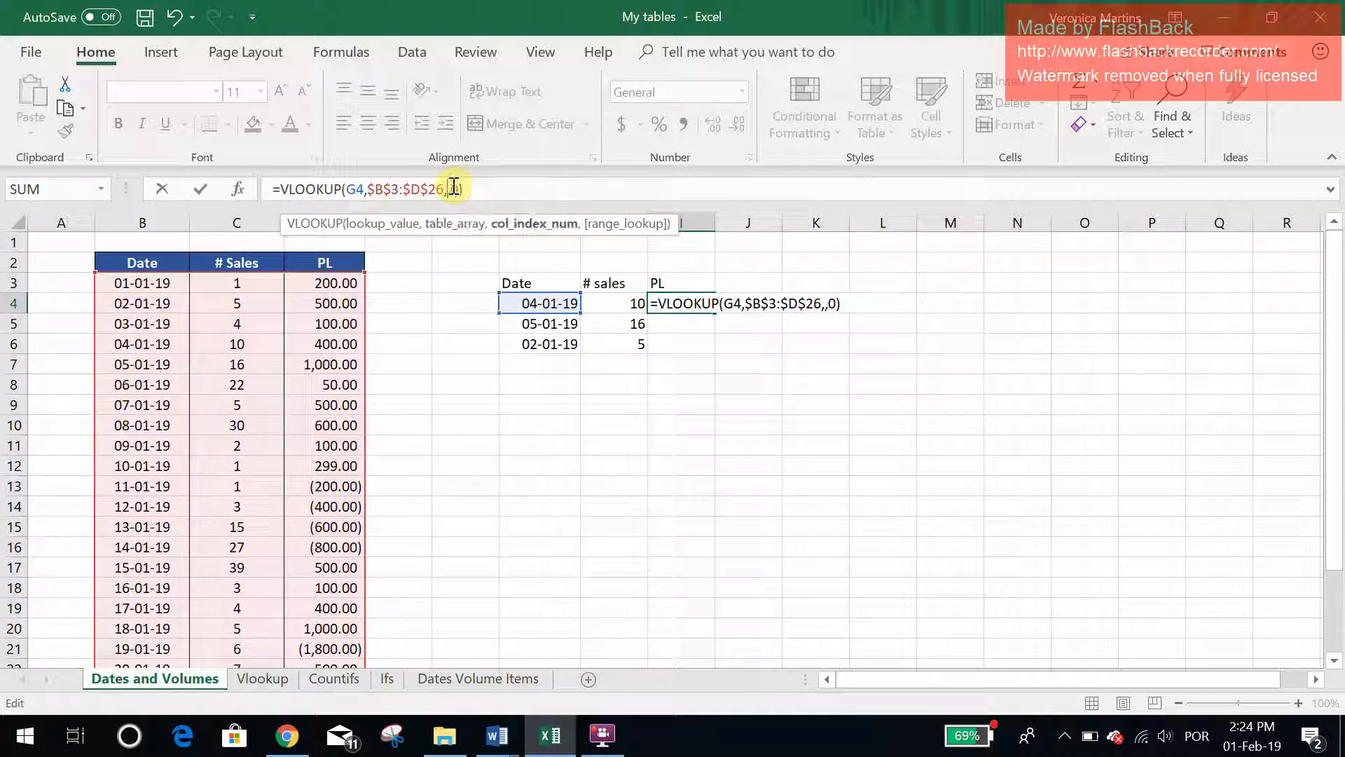
text(3)
key(Return)
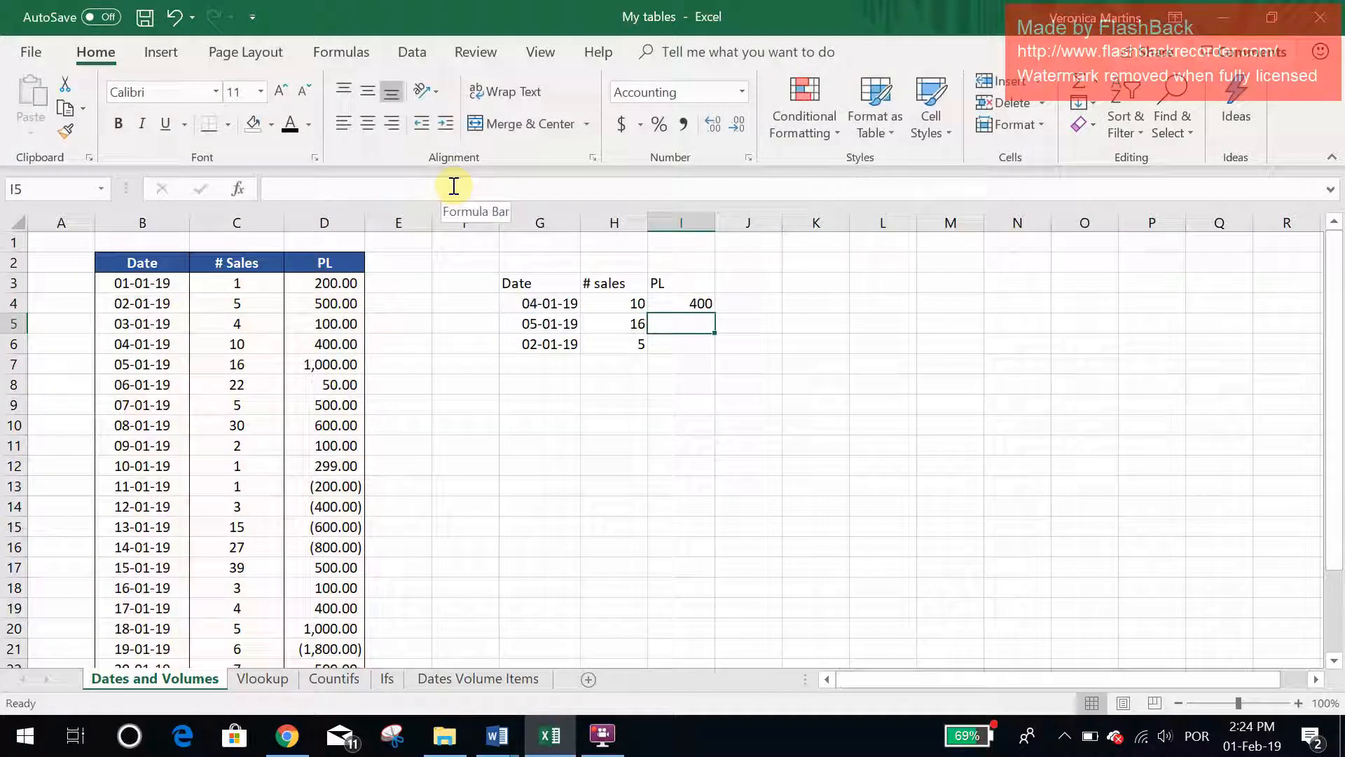
Fill the PL lookup formula from I4 down to I6
click(688, 303)
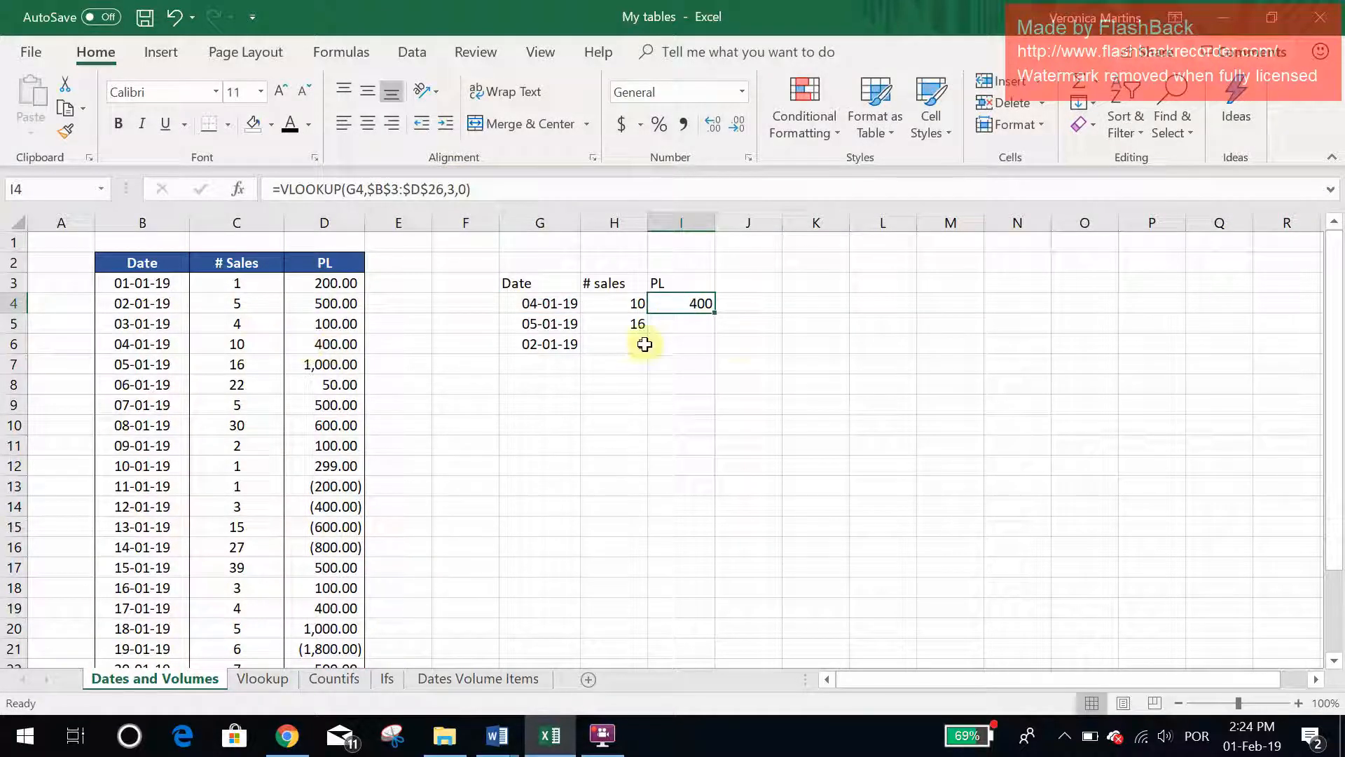
drag(714, 312, 713, 345)
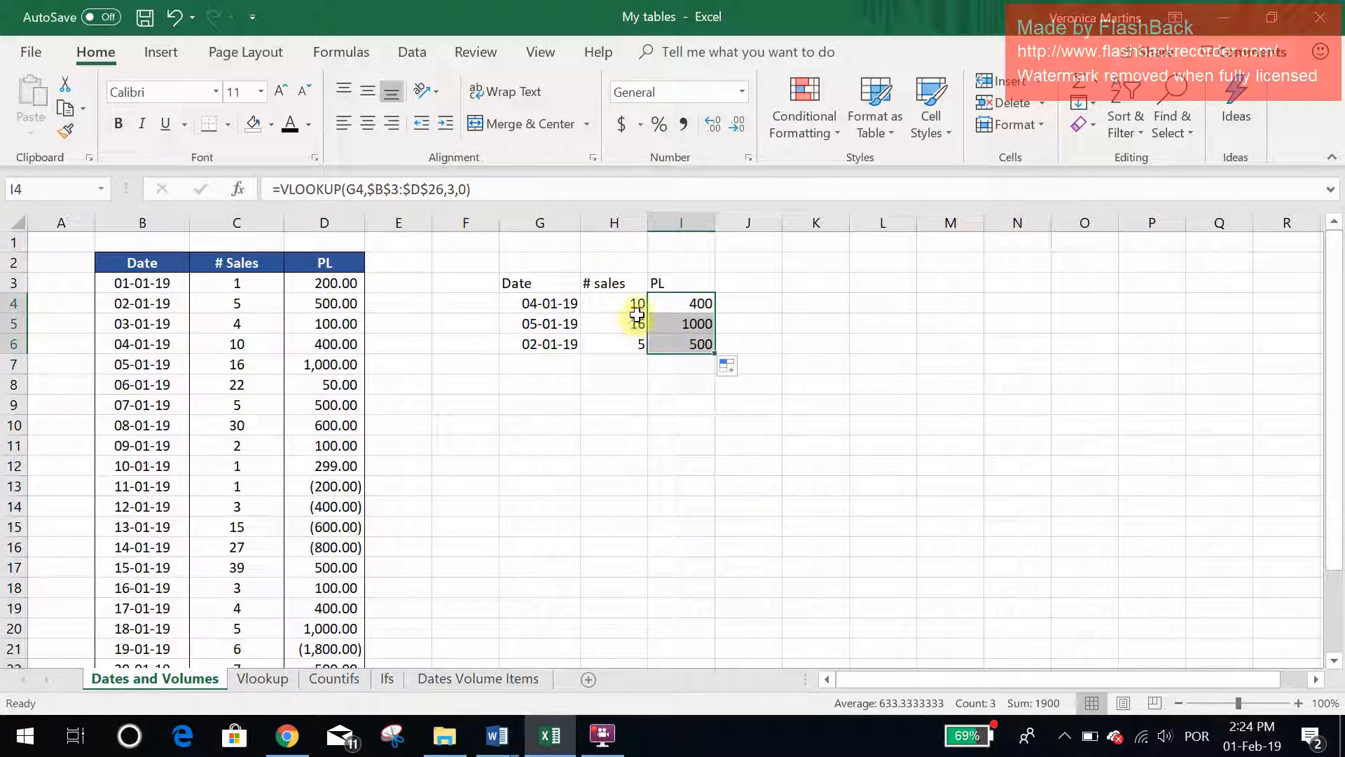
click(741, 319)
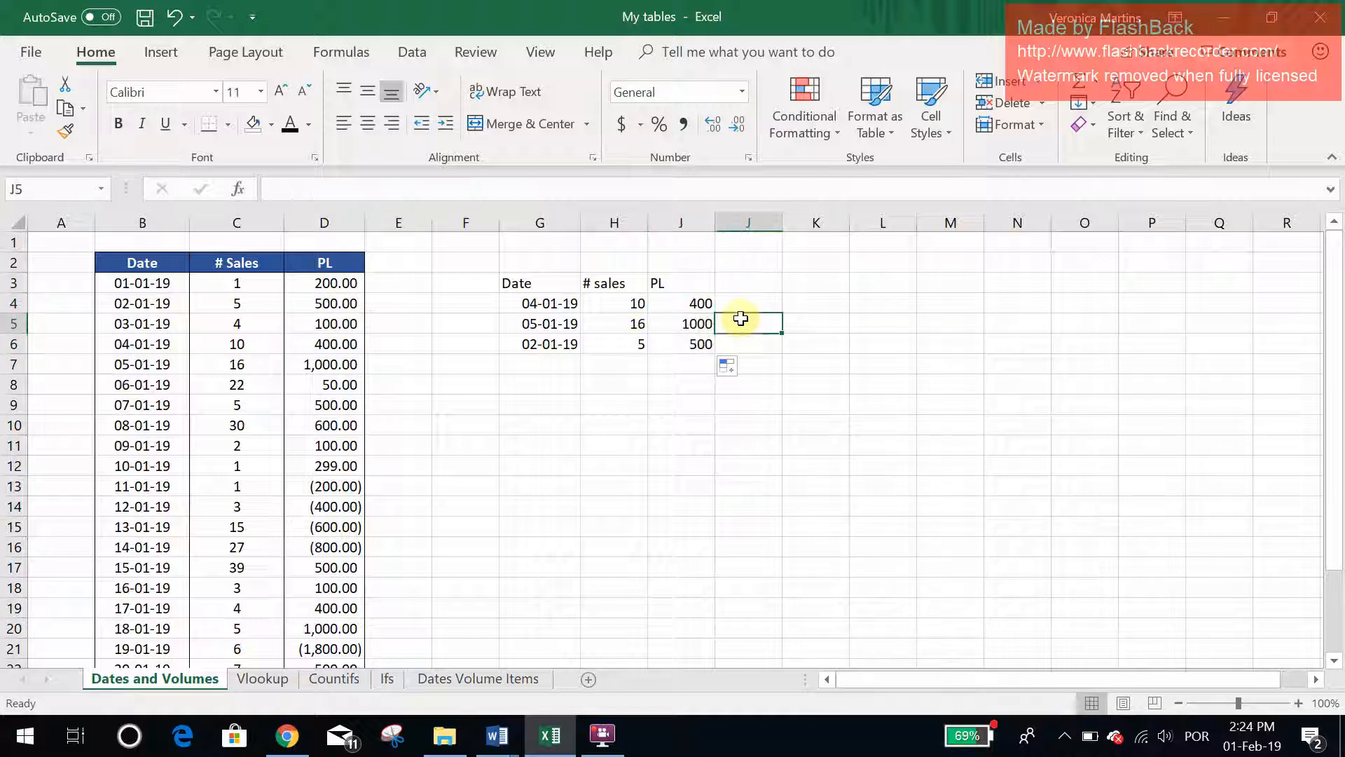
Make the lookup value in H4 fully absolute as $G$4 and fill the formula down to H6
click(632, 300)
click(357, 189)
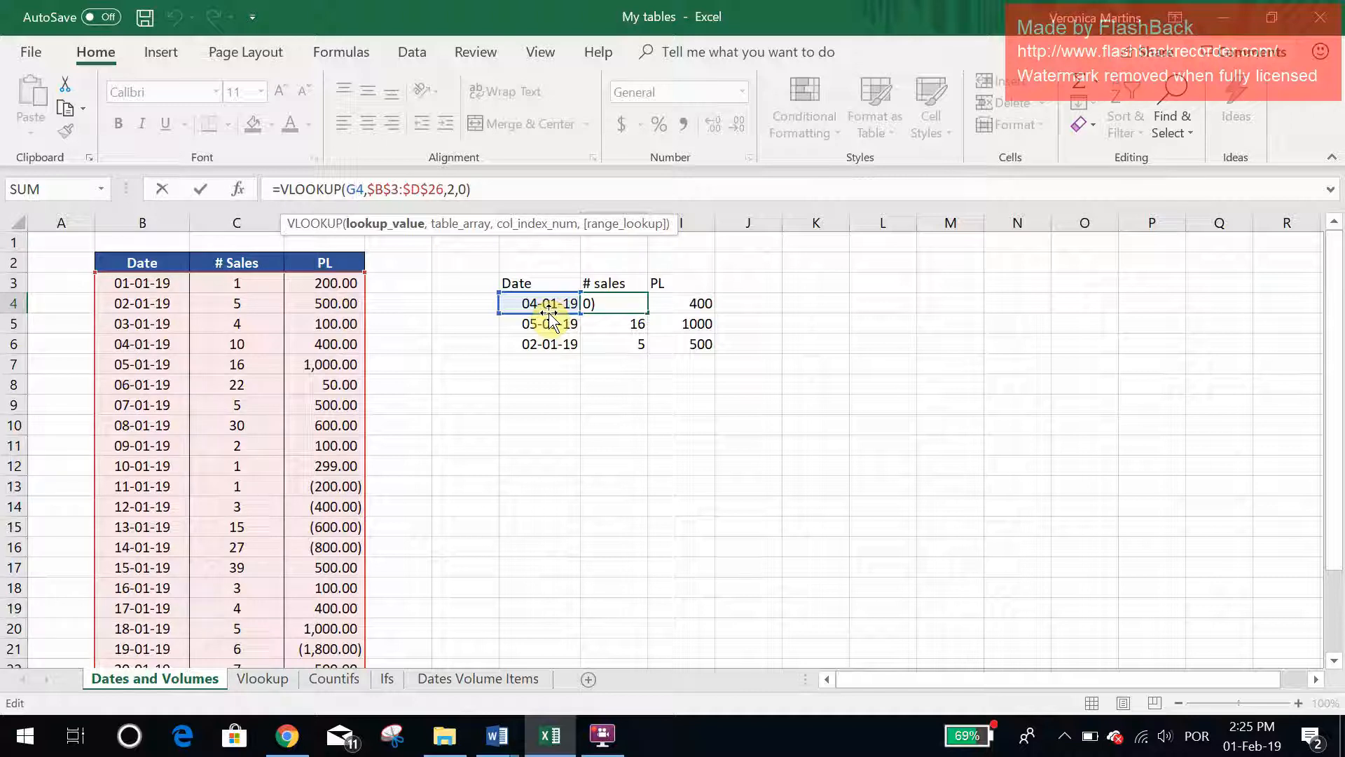
key(F4)
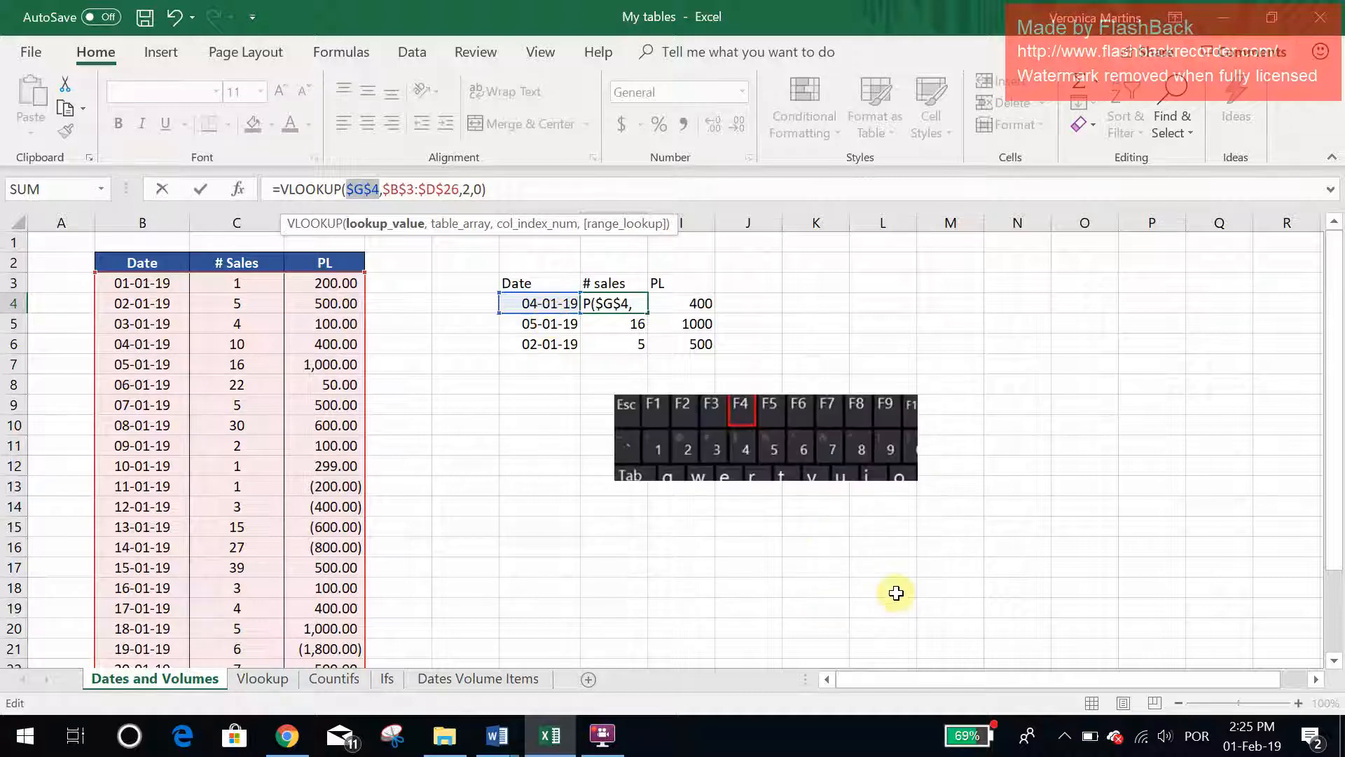
key(Return)
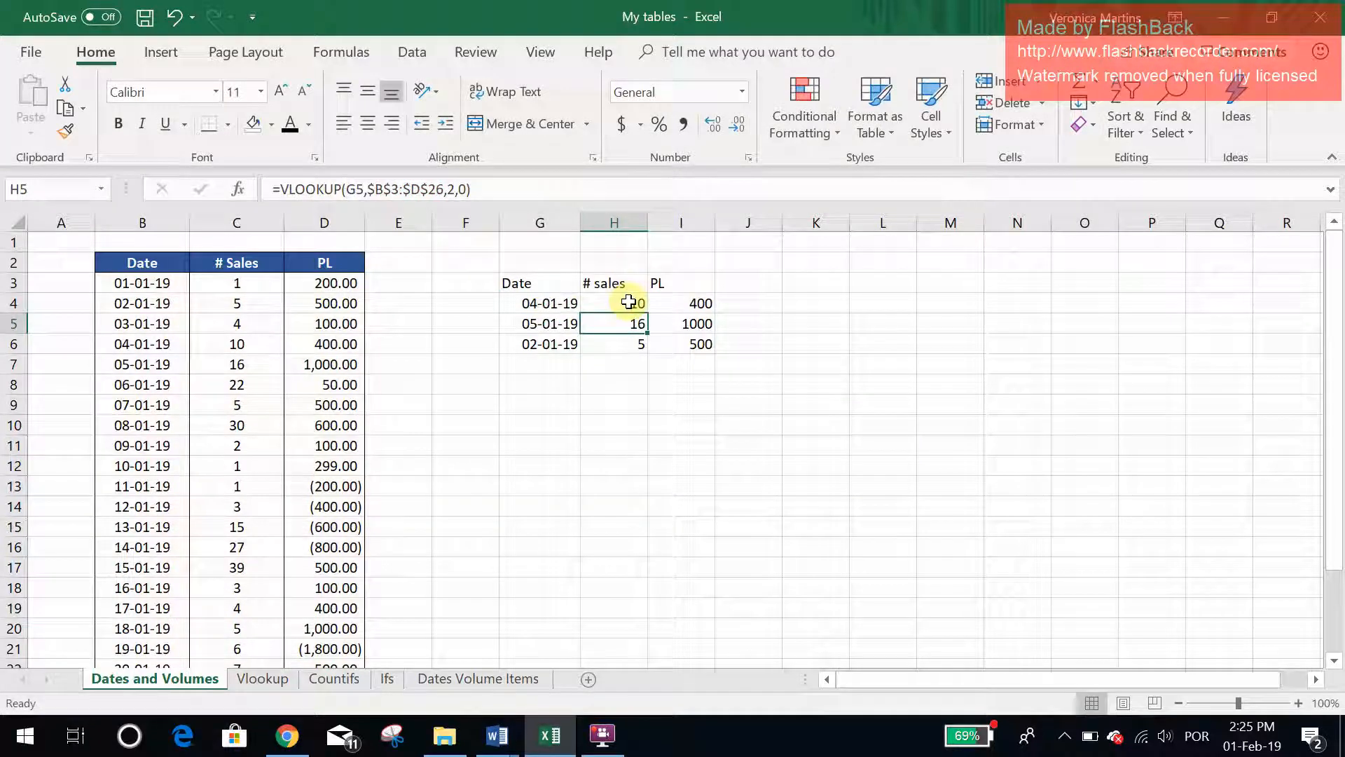
click(628, 302)
drag(647, 312, 641, 343)
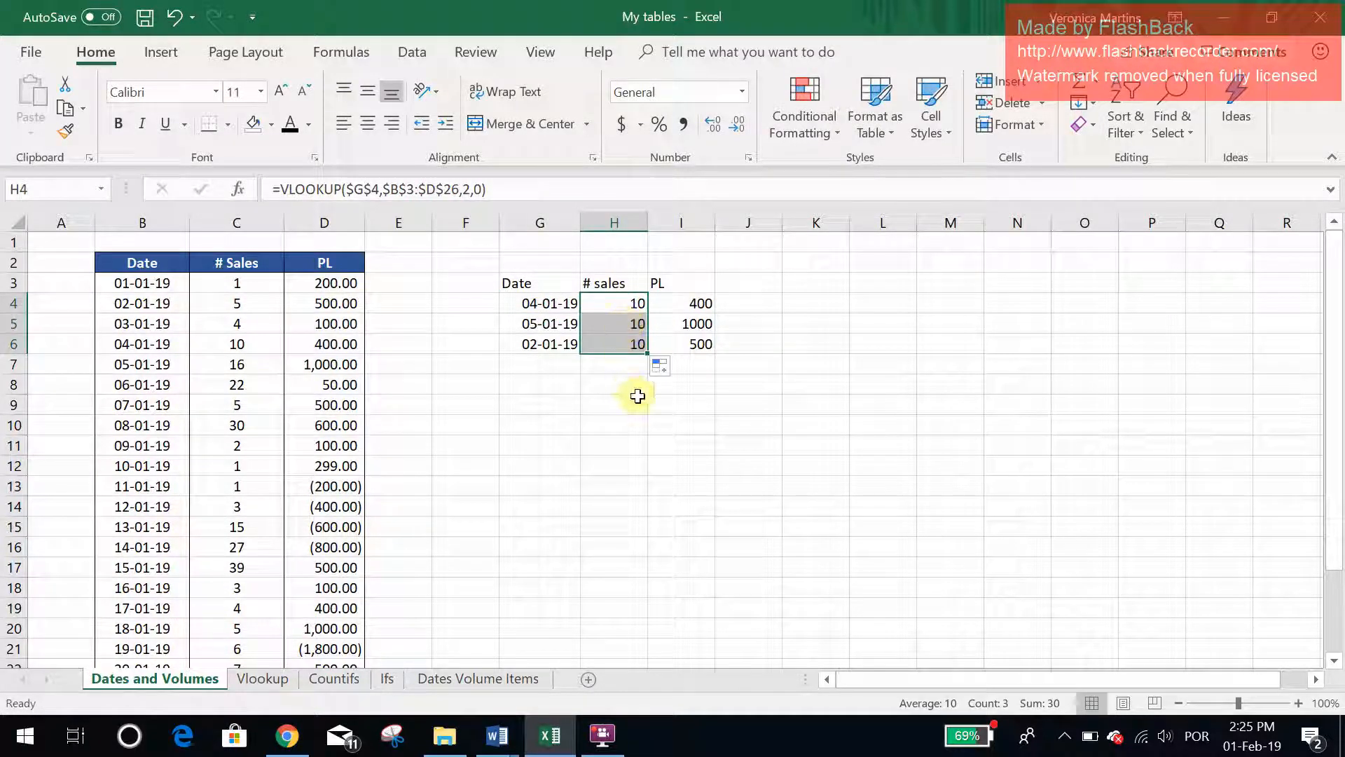
Inspect which lookup value cell the formulas in H5 and H6 reference, without editing them
double_click(631, 326)
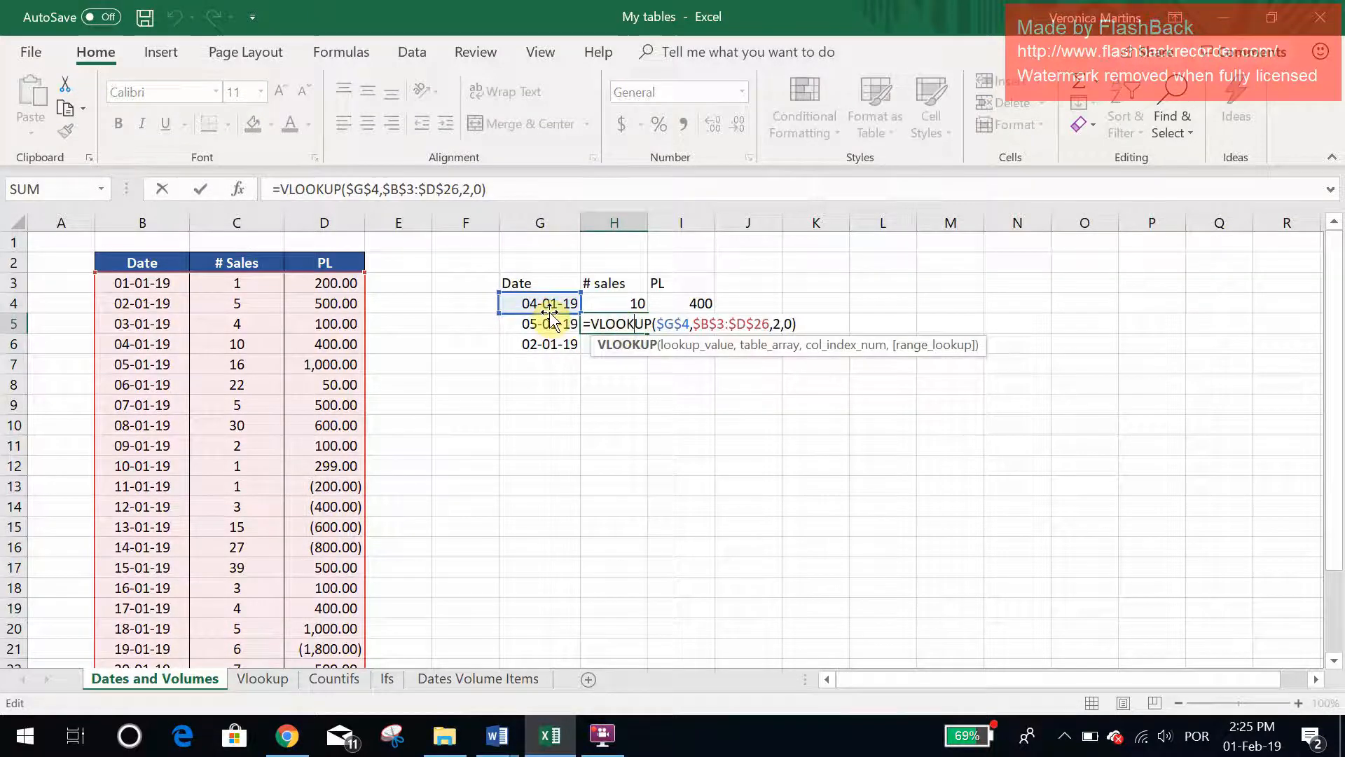
key(Escape)
double_click(598, 343)
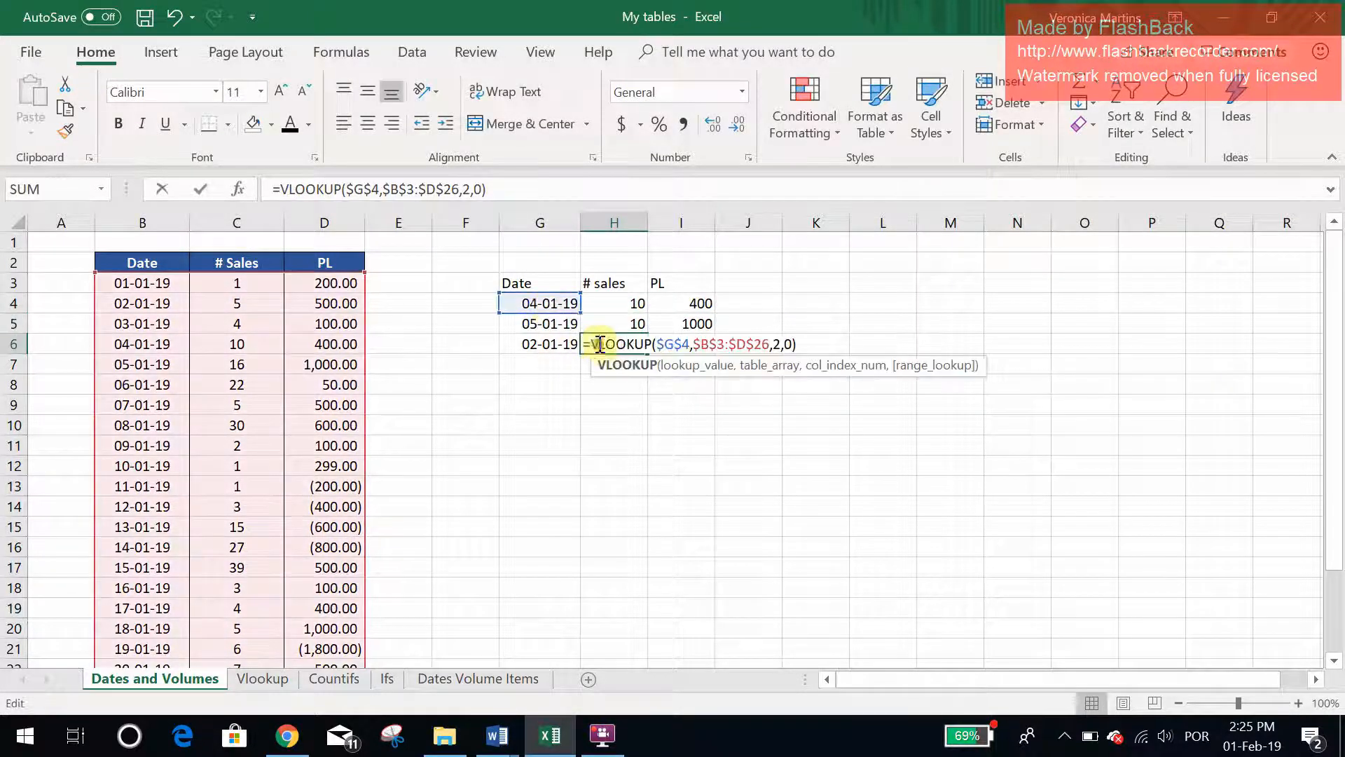
key(Escape)
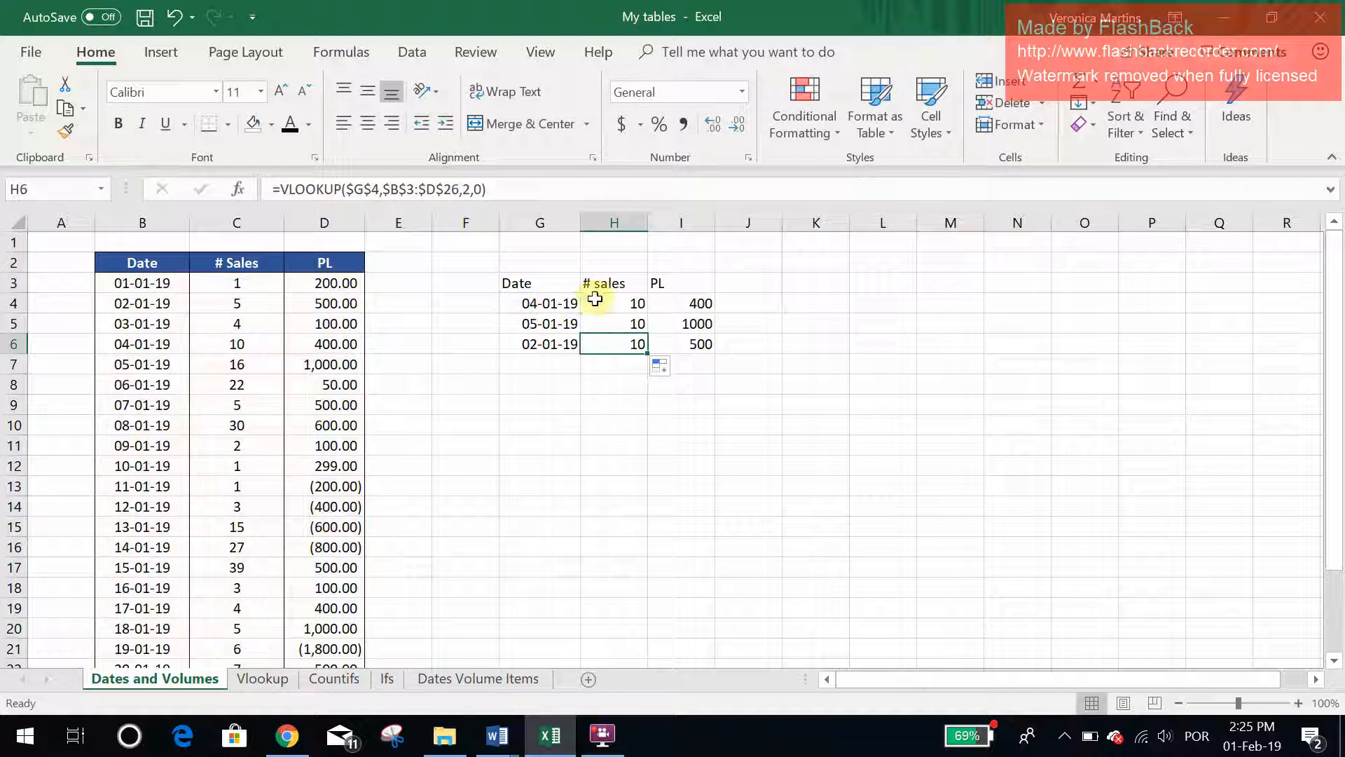
Lock only the column of the lookup value in H4, giving =VLOOKUP($G4,$B$3:$D$26,2,0)
click(595, 300)
click(378, 189)
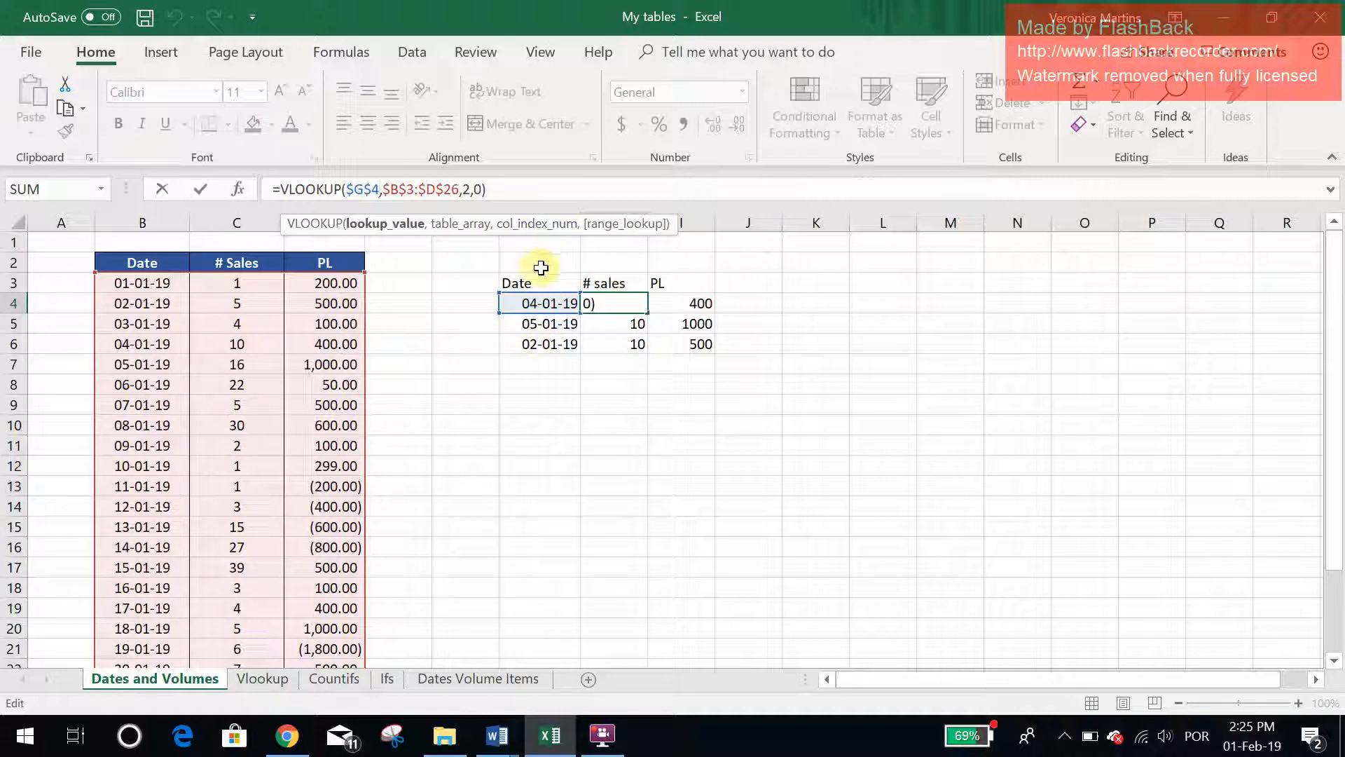
click(372, 185)
key(BackSpace)
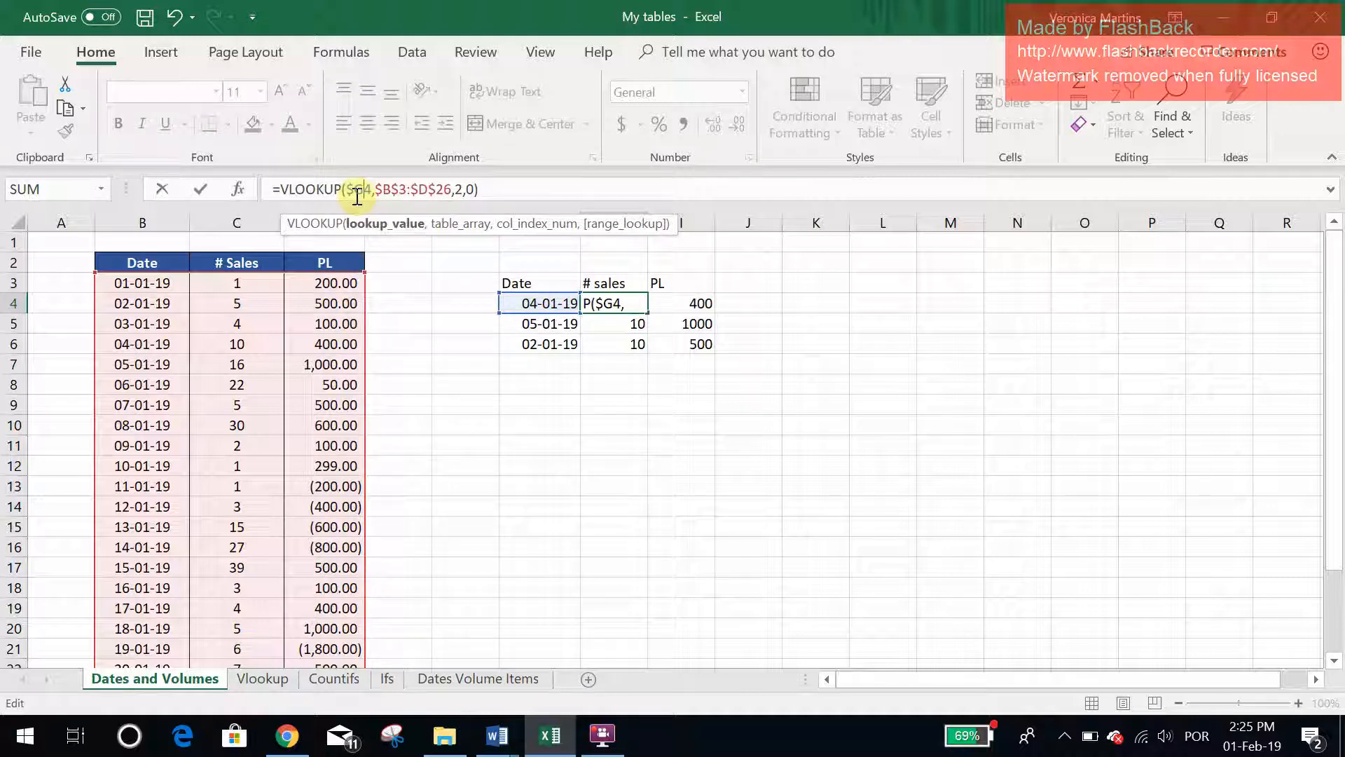
key(Return)
click(630, 308)
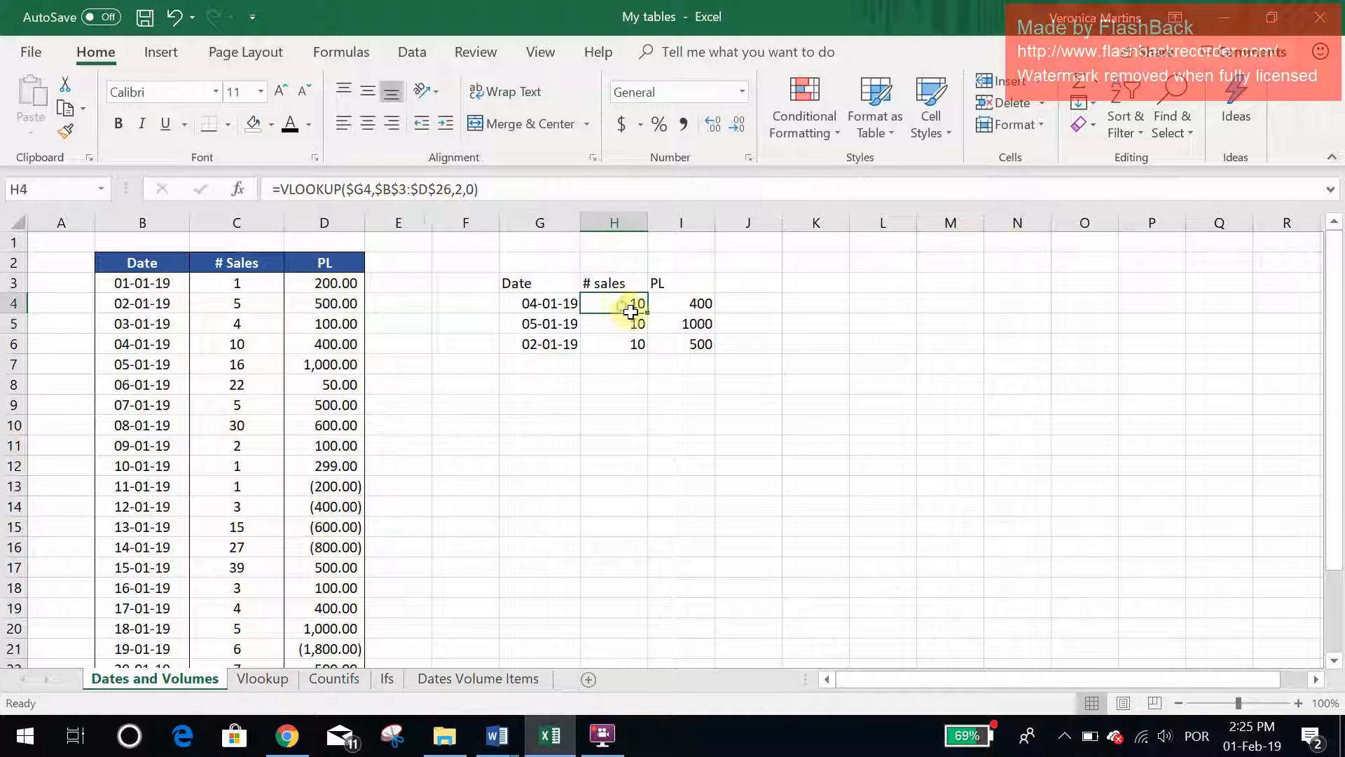
Fill the H4 formula through H4:I6 and set the column index of the lookup in I4 to 3
drag(646, 313, 724, 348)
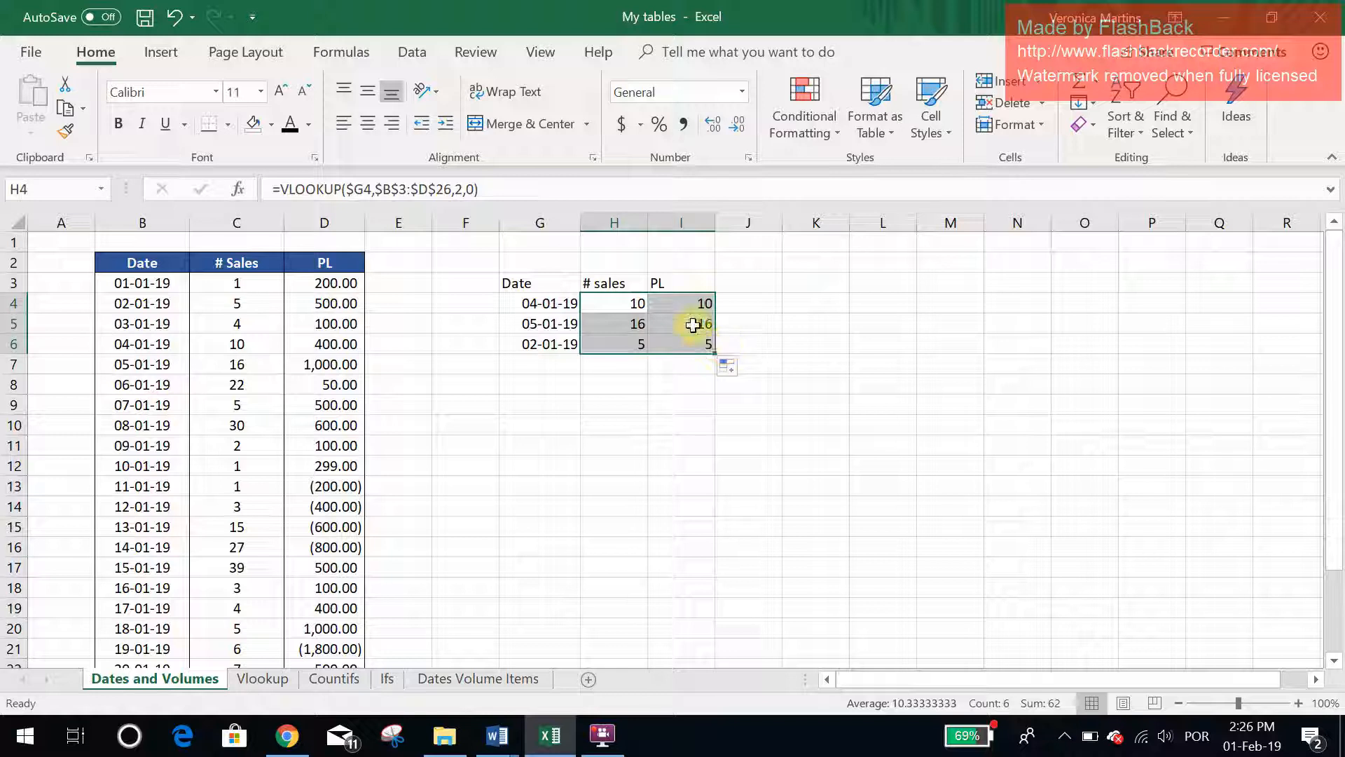
click(683, 304)
click(470, 190)
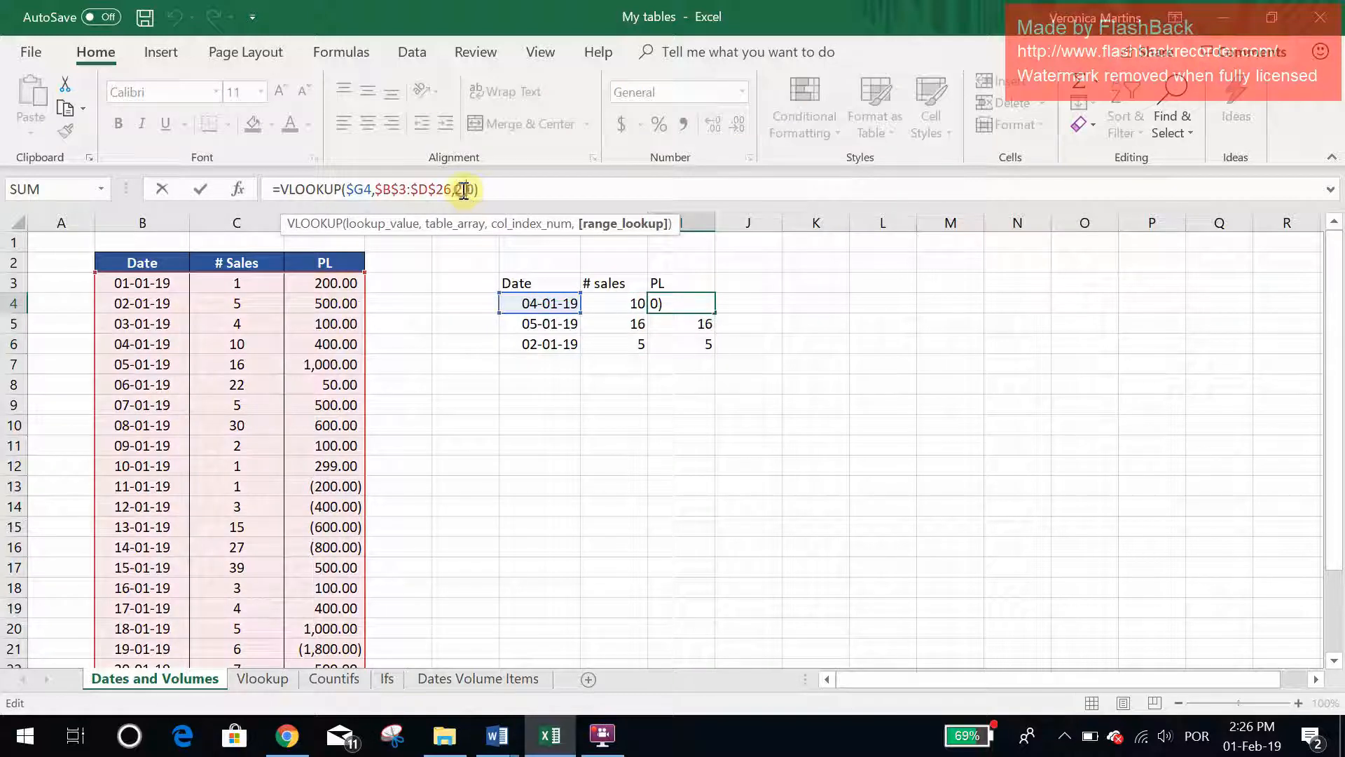
key(Left)
key(BackSpace)
text(3)
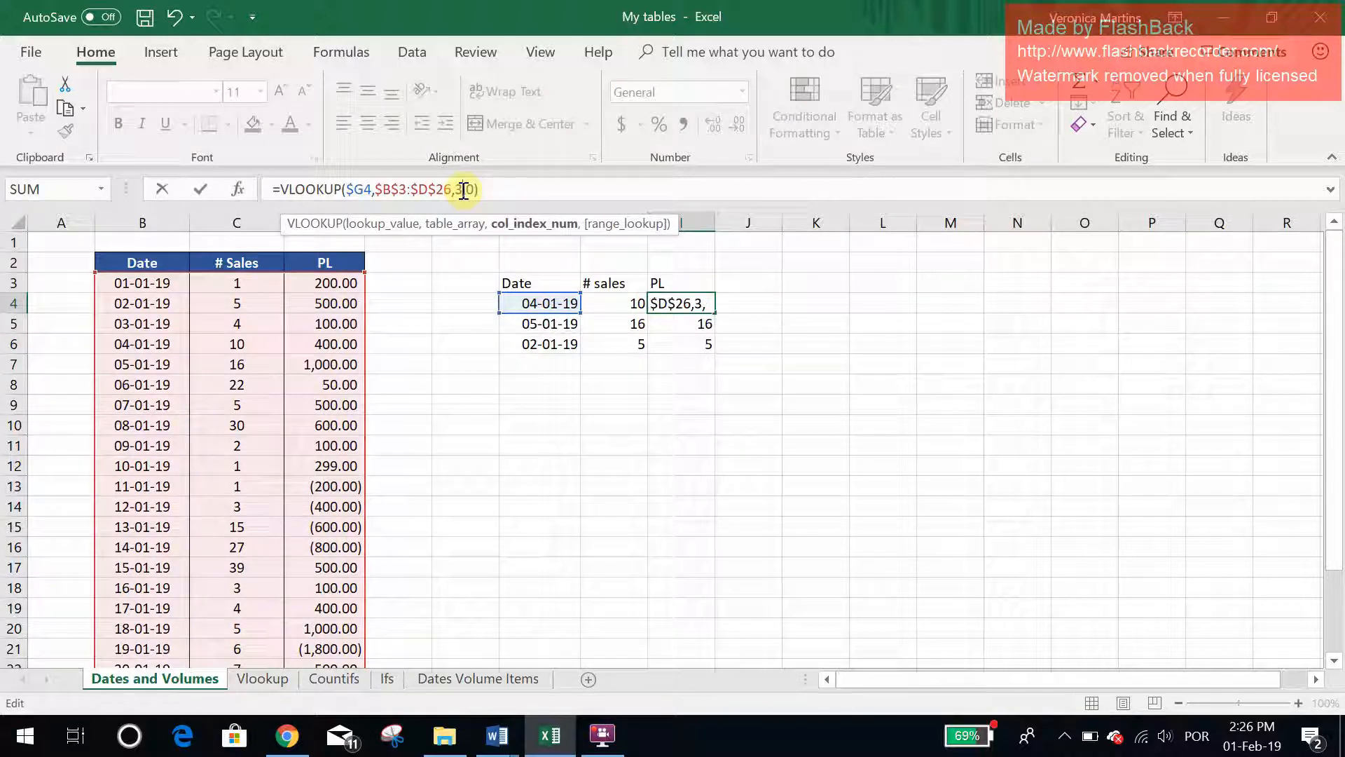
key(Return)
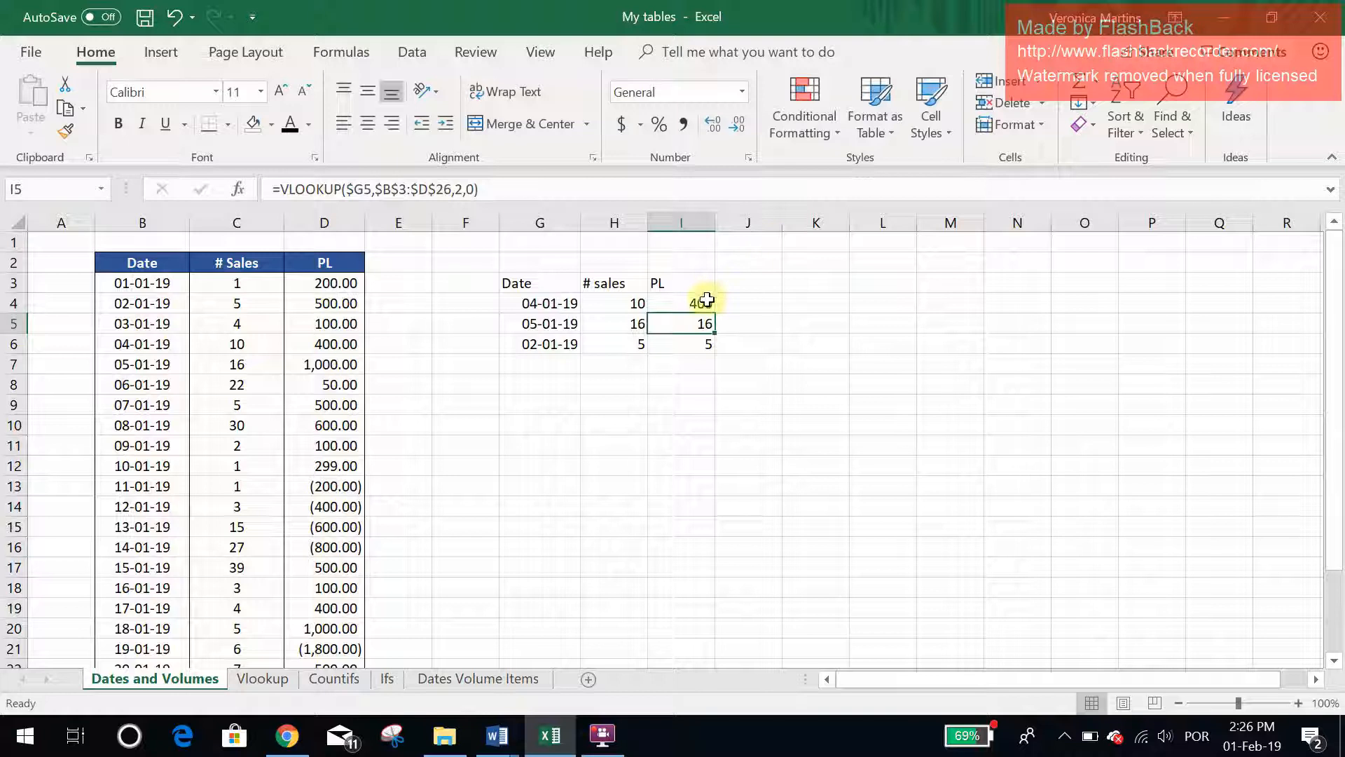
Fill the corrected PL formula from I4 down to I6
click(706, 300)
drag(714, 312, 714, 350)
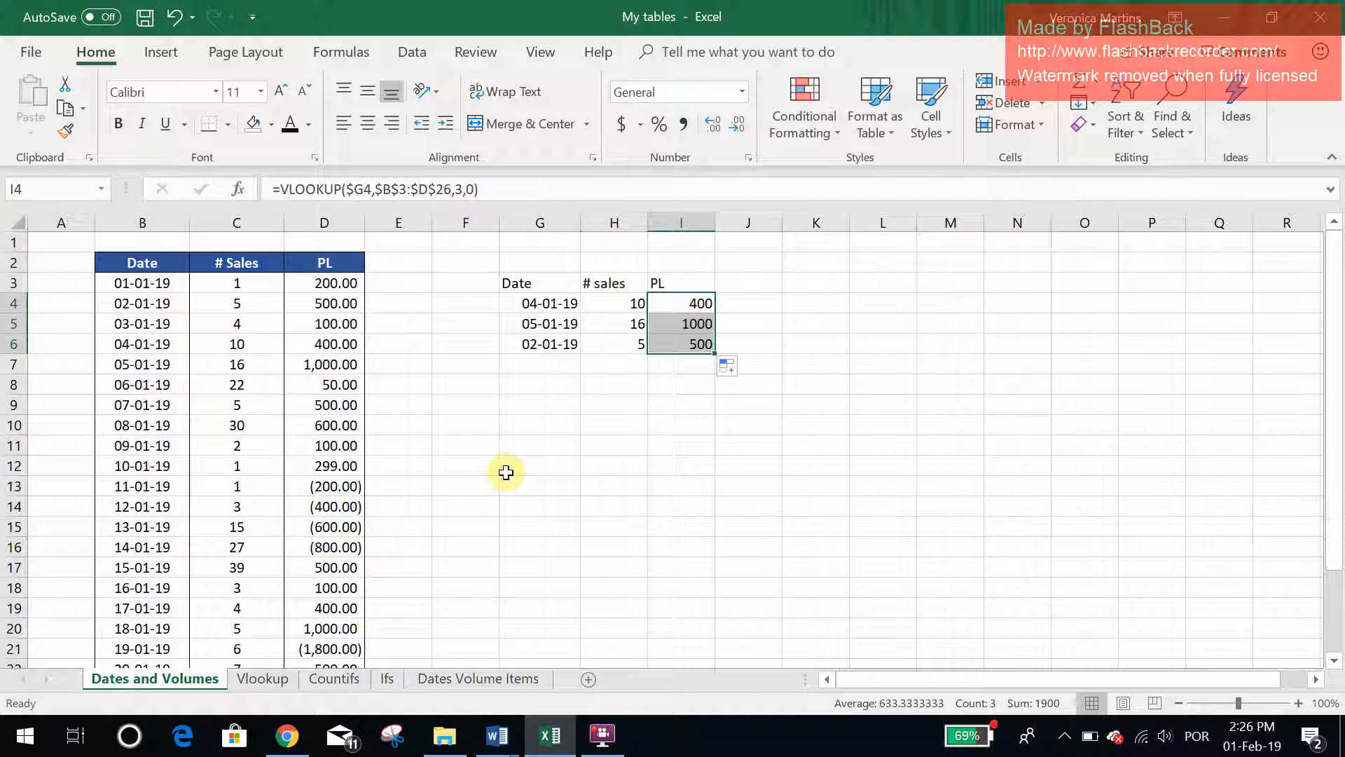
click(635, 405)
Lock only the row of the lookup value in H4 as G$4 and fill the formula down to H6
click(640, 306)
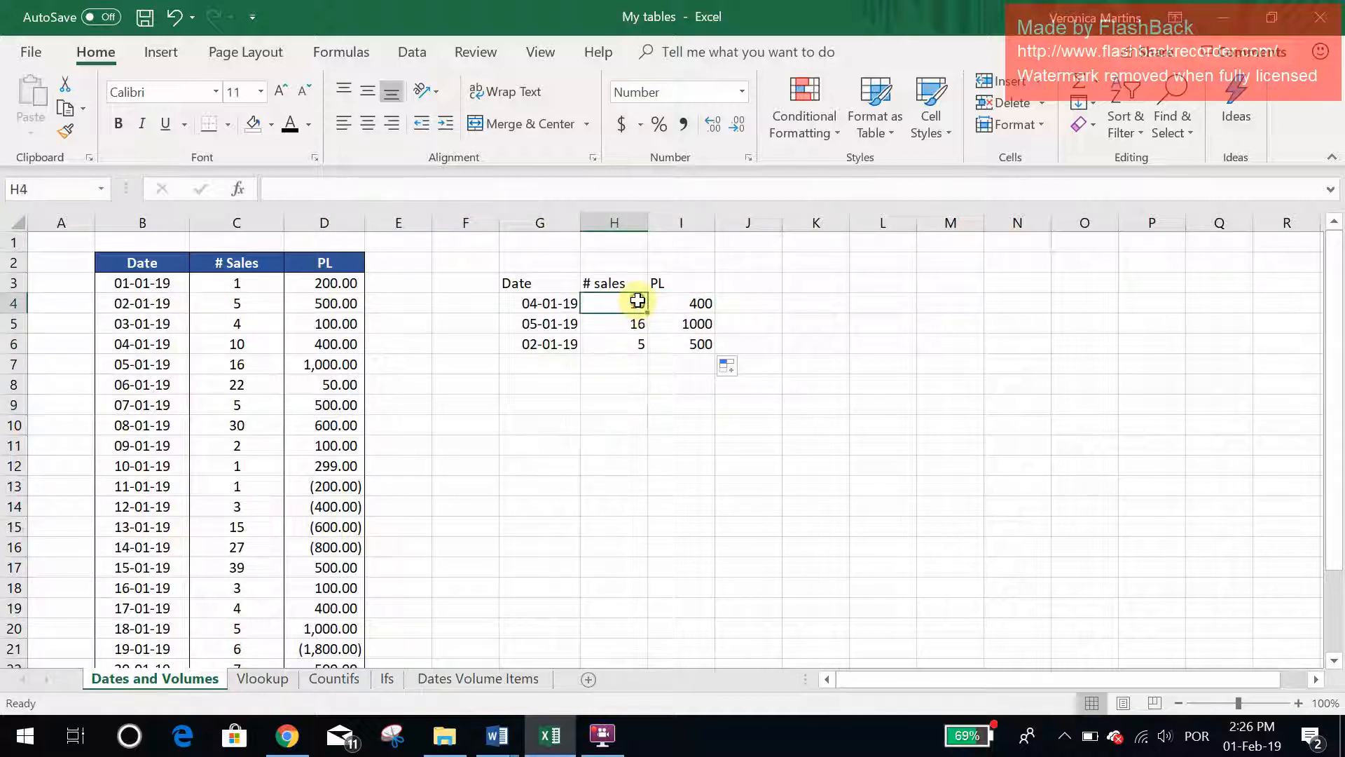
click(356, 191)
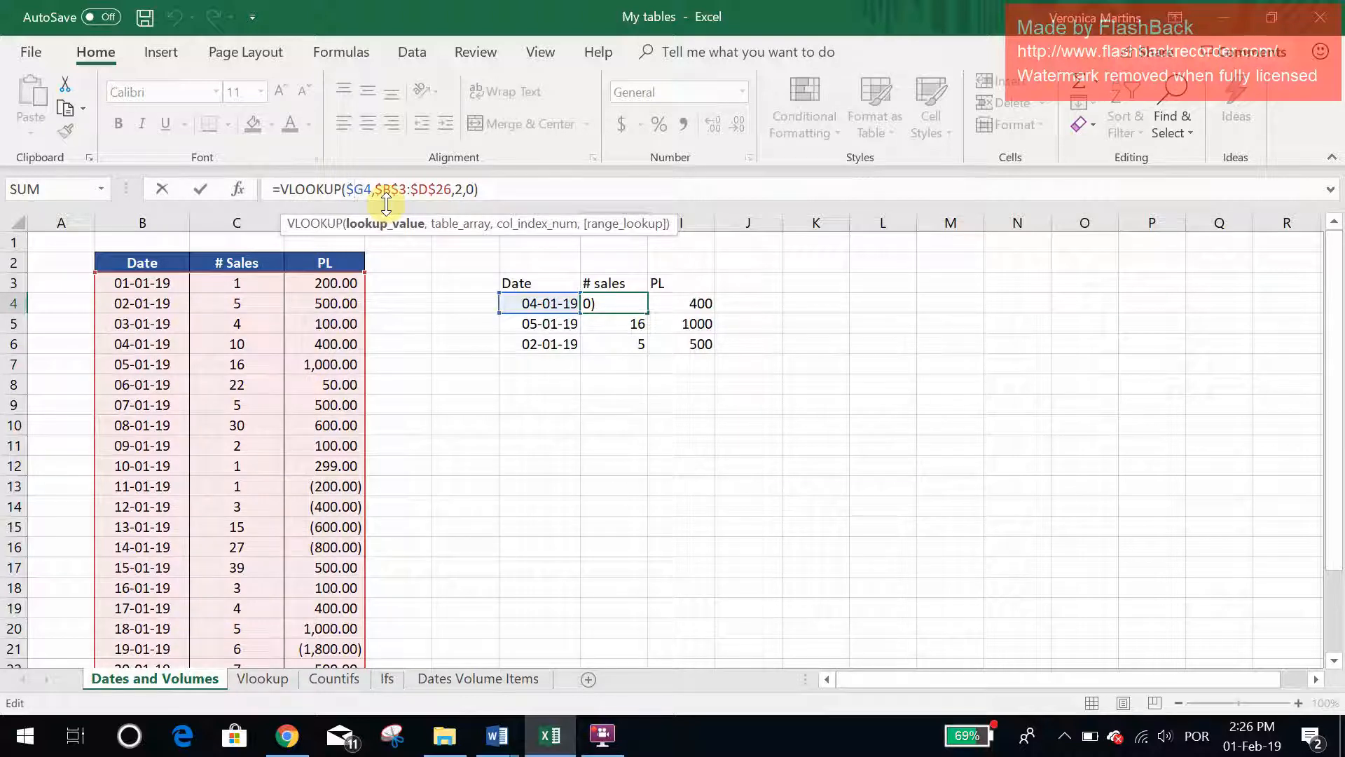
key(F4)
key(F4)
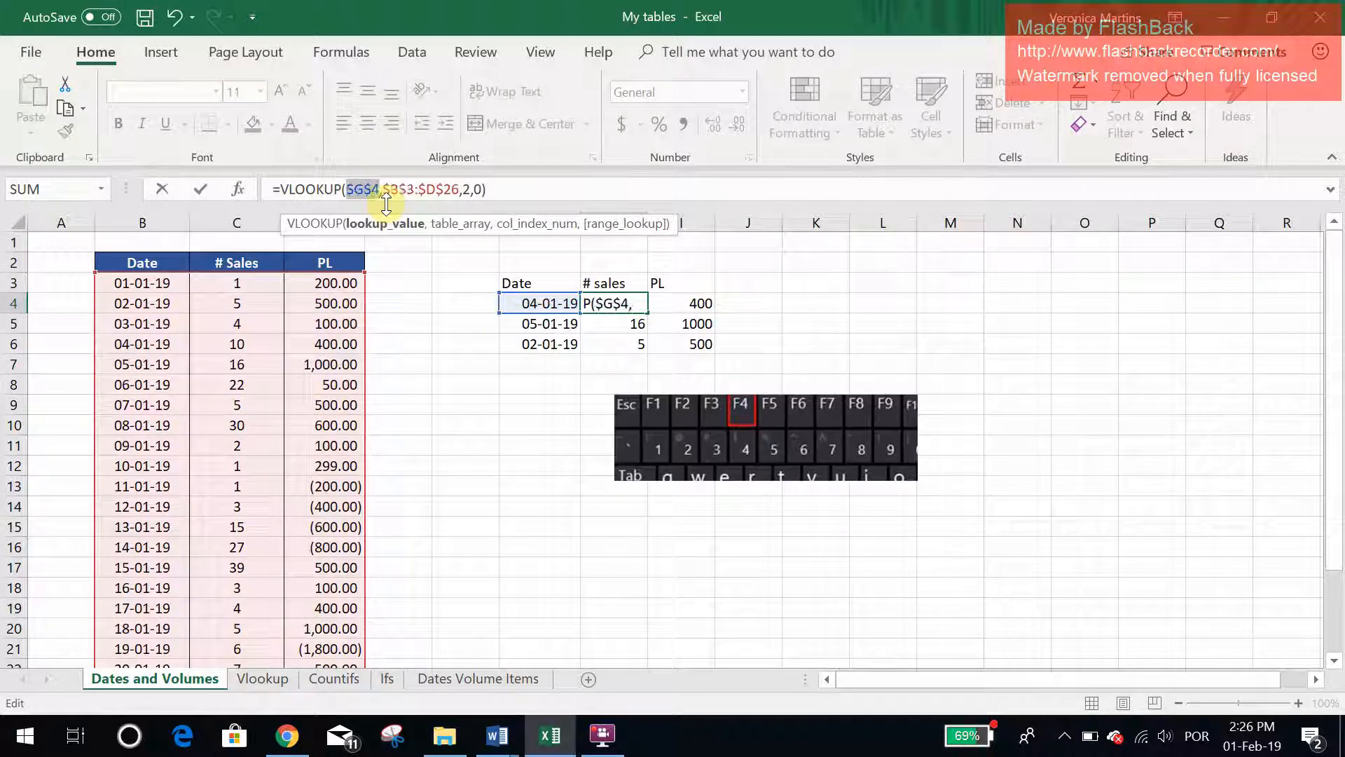
key(F4)
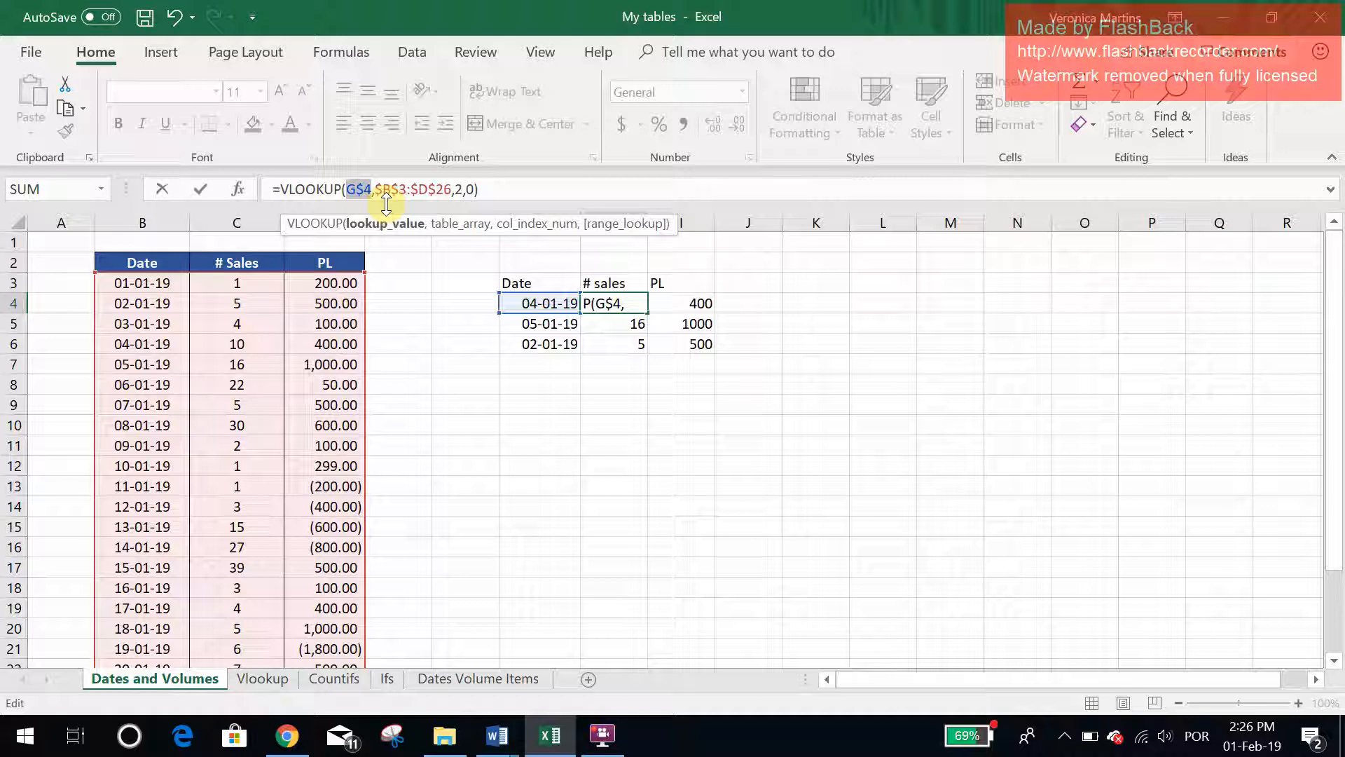
key(Return)
click(634, 304)
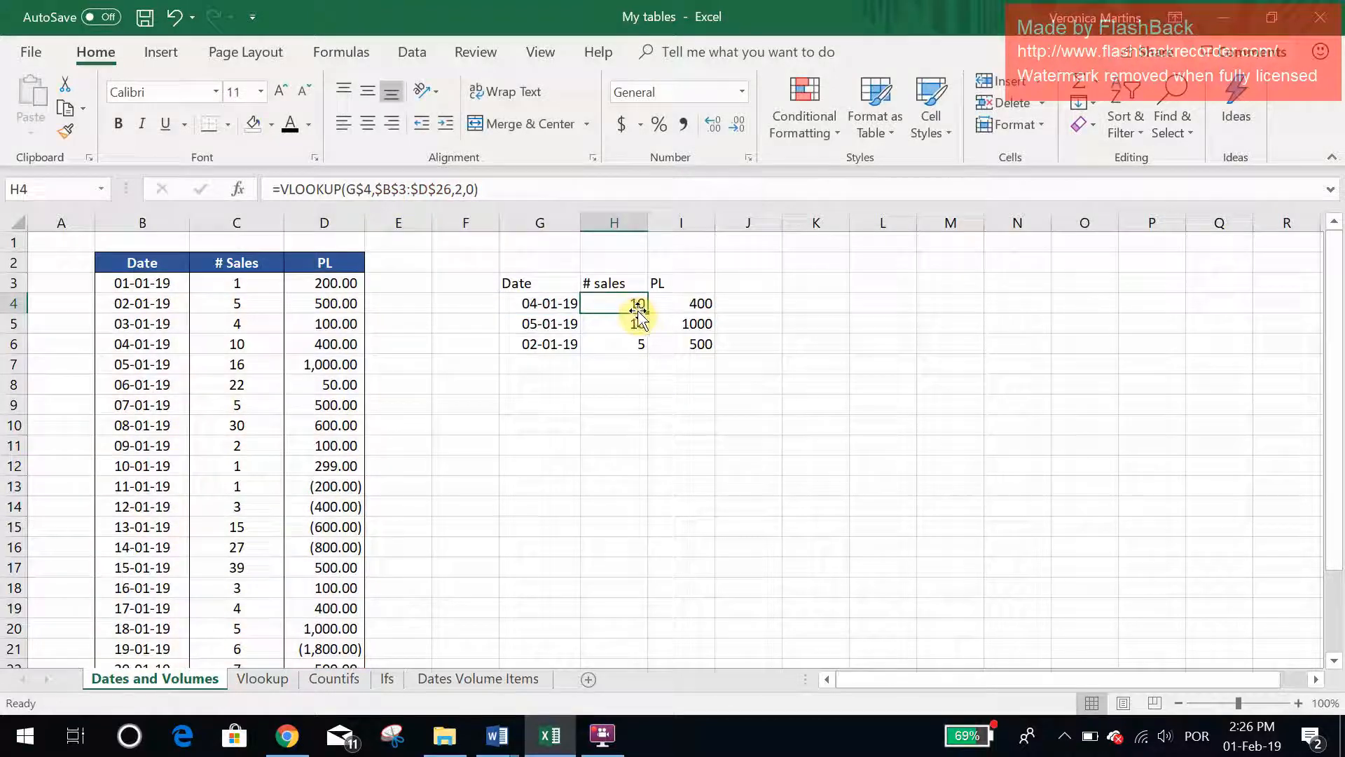
drag(644, 314, 640, 351)
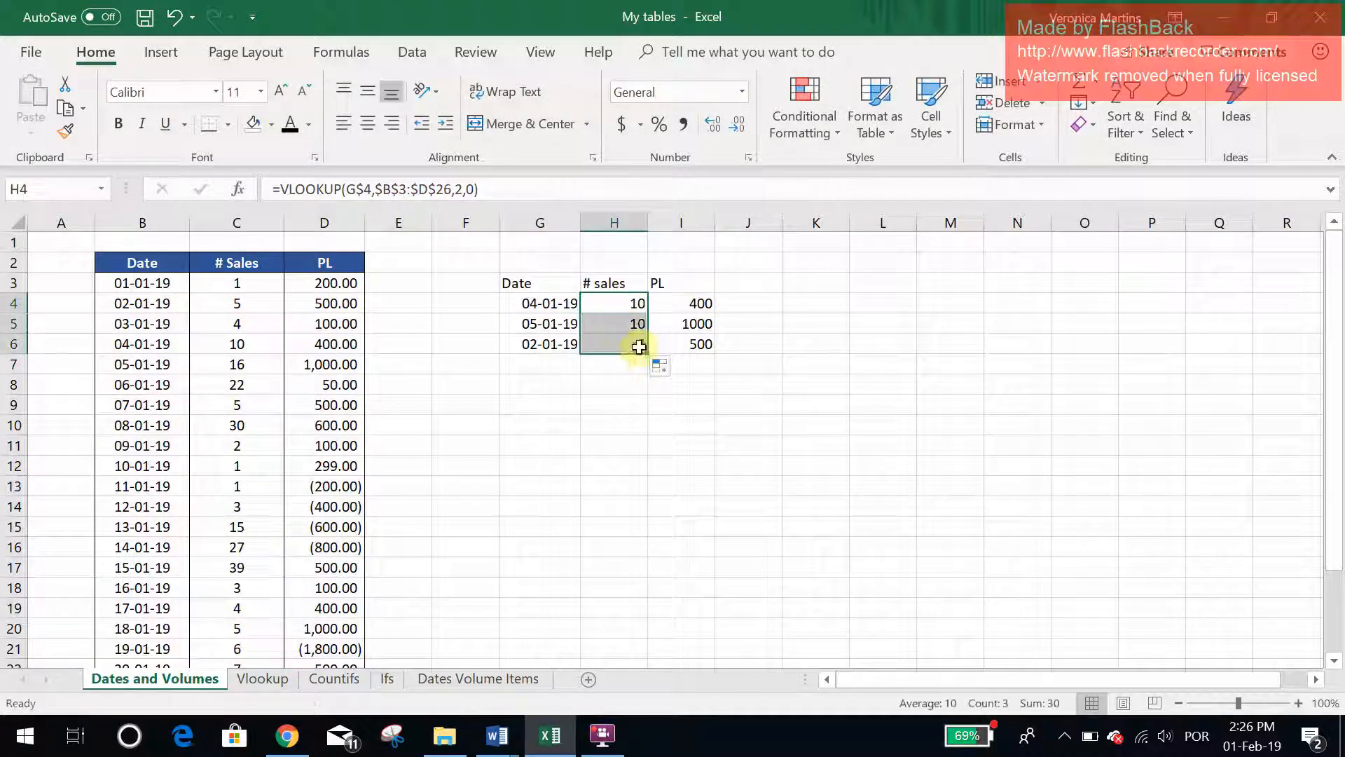
click(529, 303)
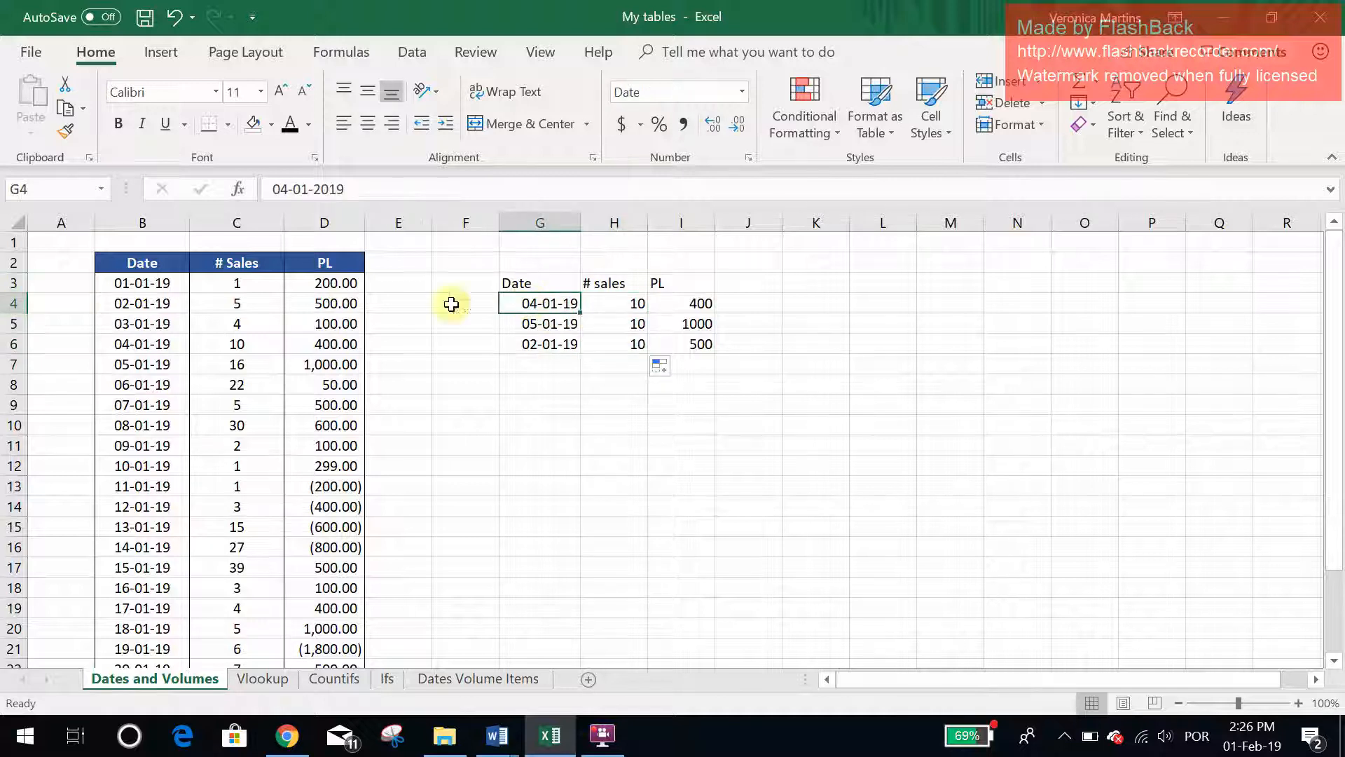
Fill the row-locked H4 formula across to I4 and set its column index to 3, giving =VLOOKUP(H$4,$B$3:$D$26,3,0)
click(622, 304)
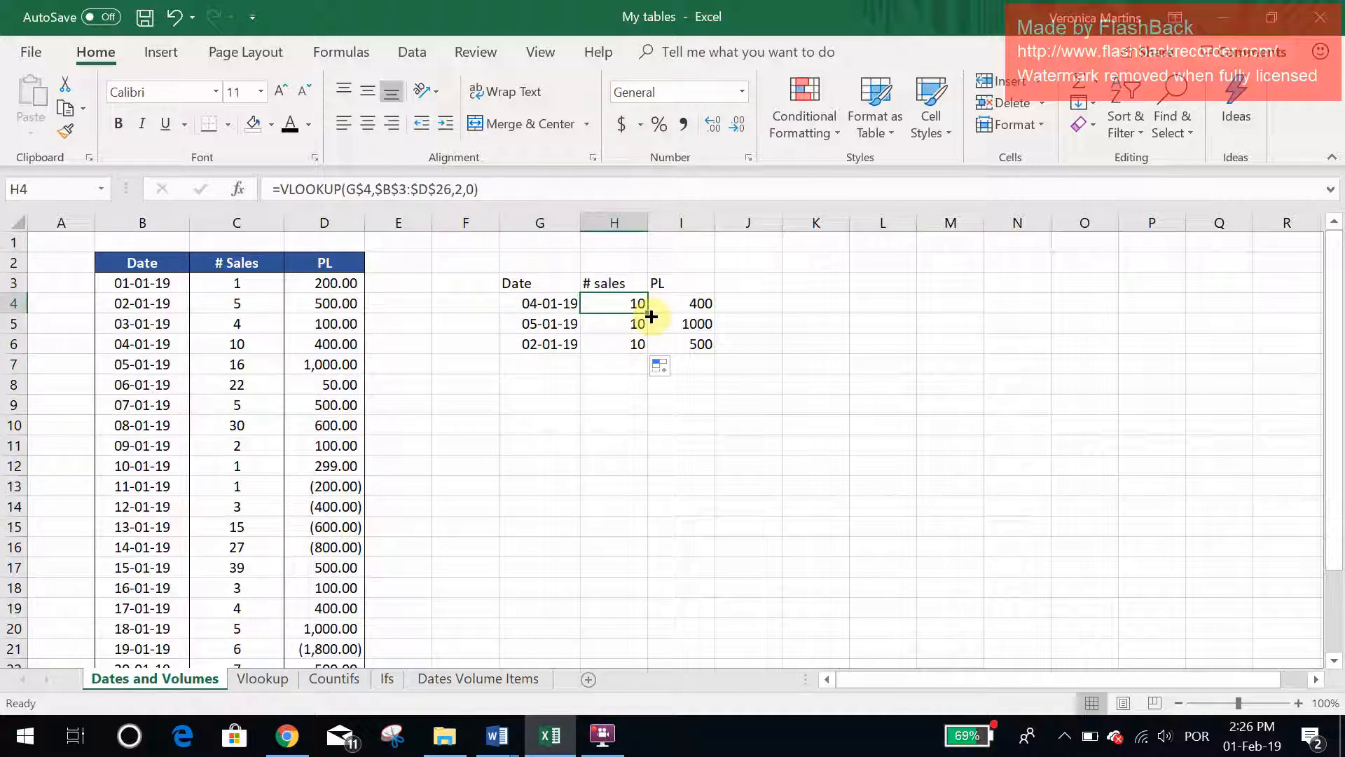
drag(652, 317, 712, 304)
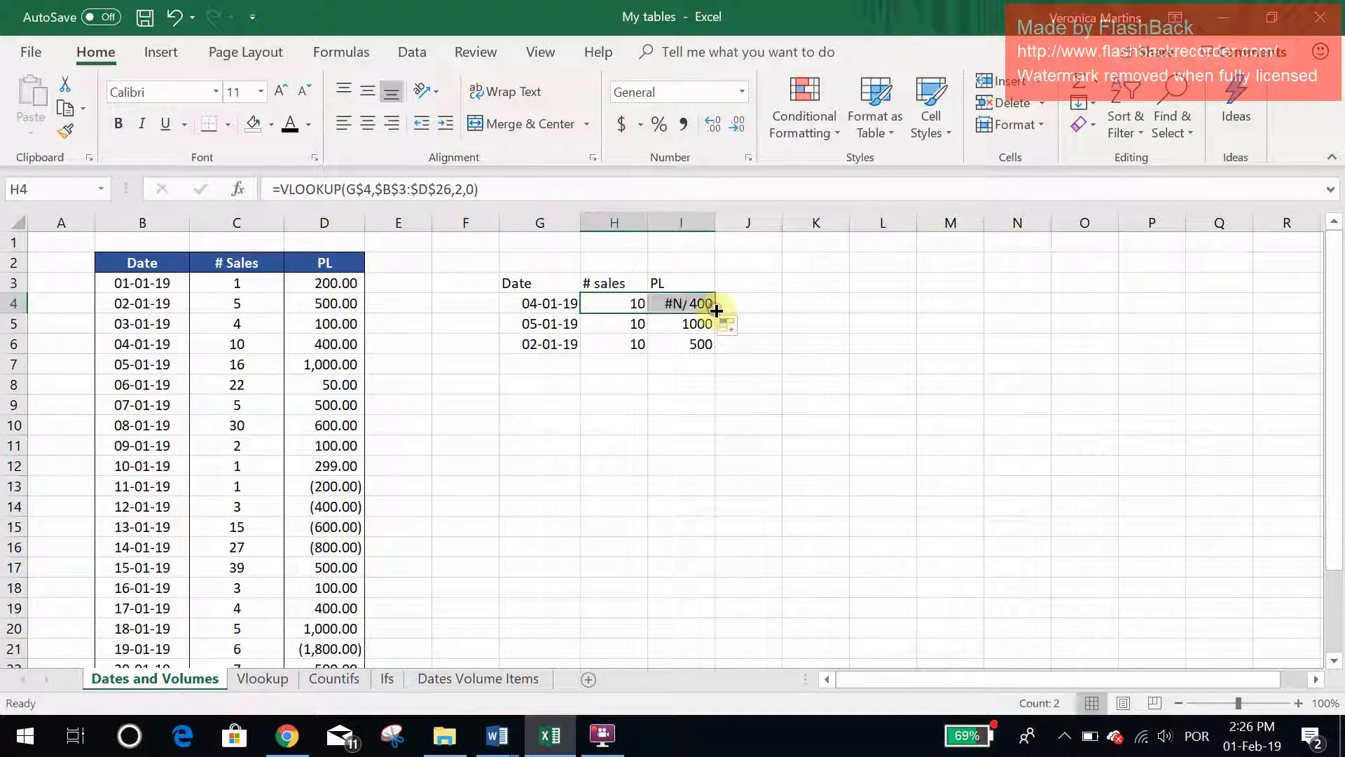
click(669, 303)
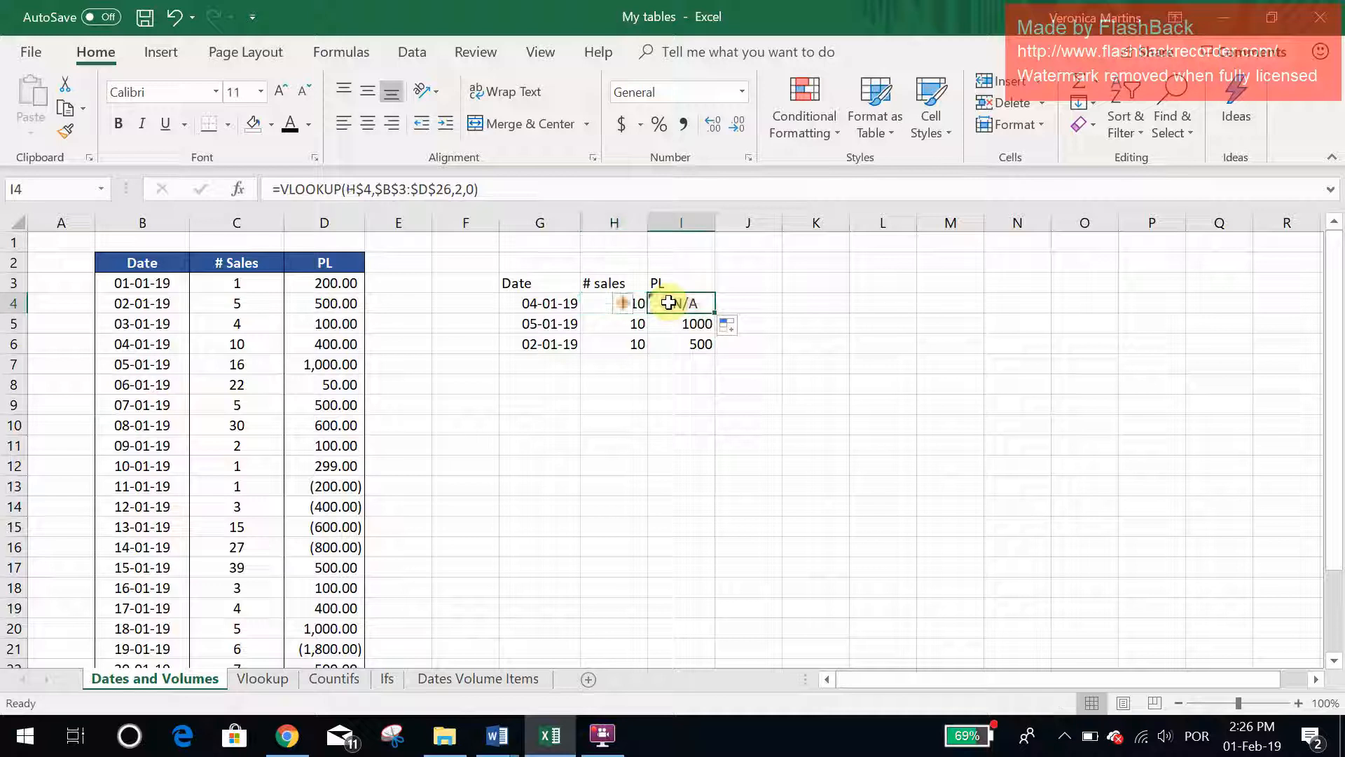
click(461, 194)
key(BackSpace)
text(4)
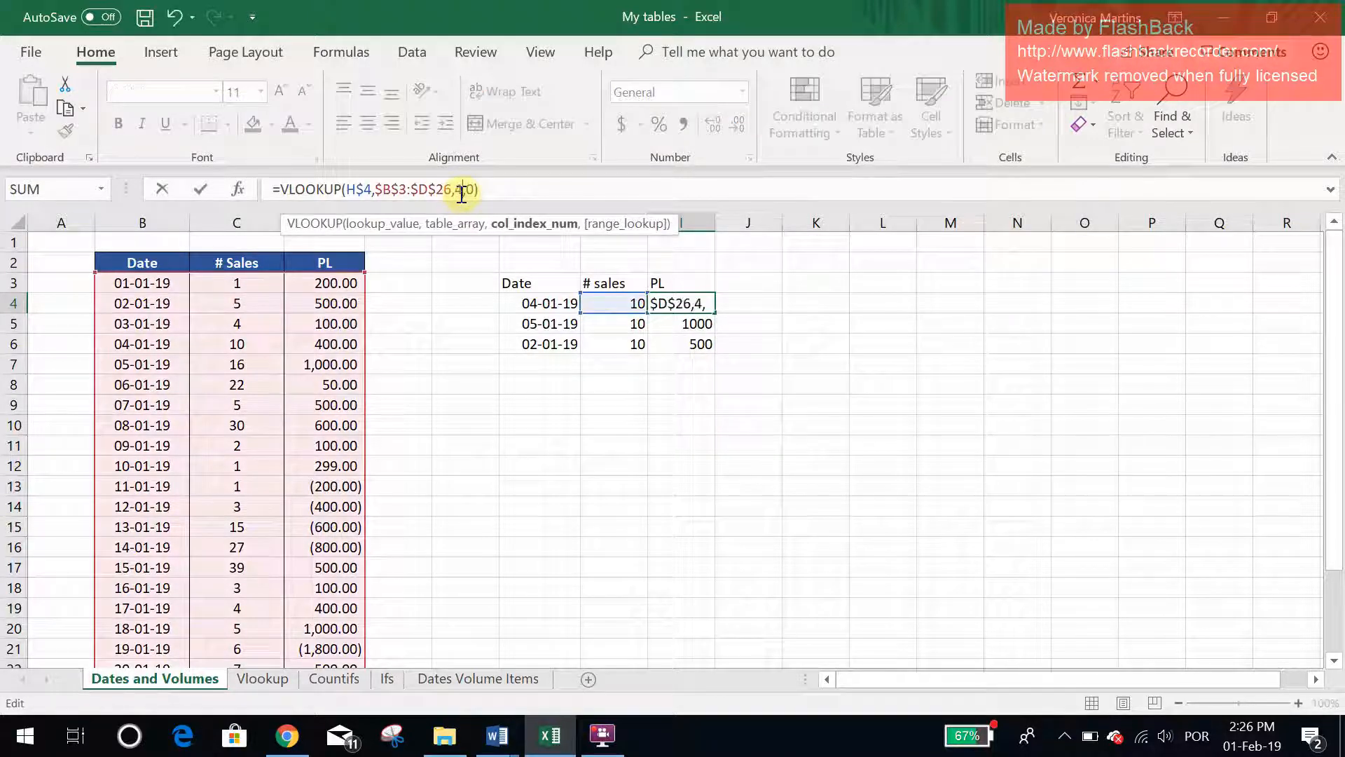
key(BackSpace)
text(3)
key(Return)
Inspect which lookup value cell the formula in I4 references, without editing it
click(700, 303)
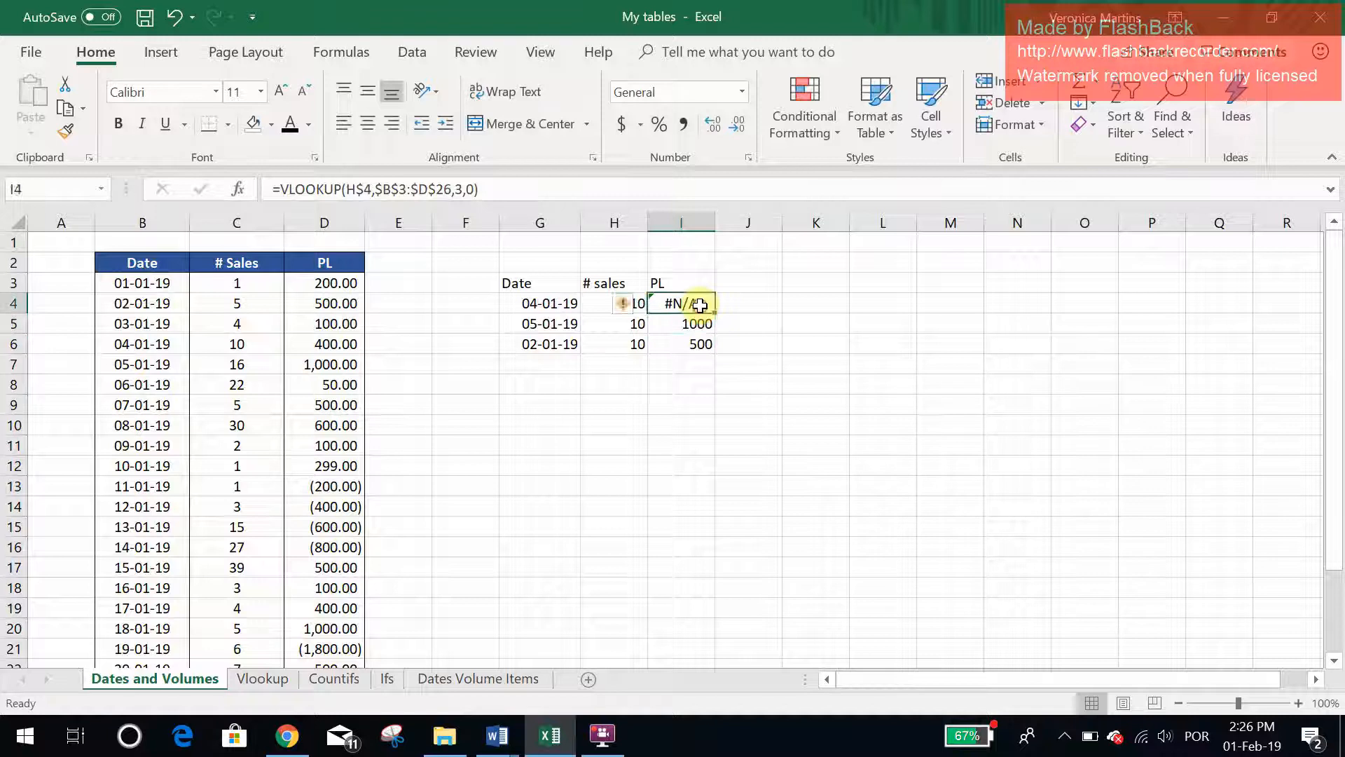
double_click(700, 303)
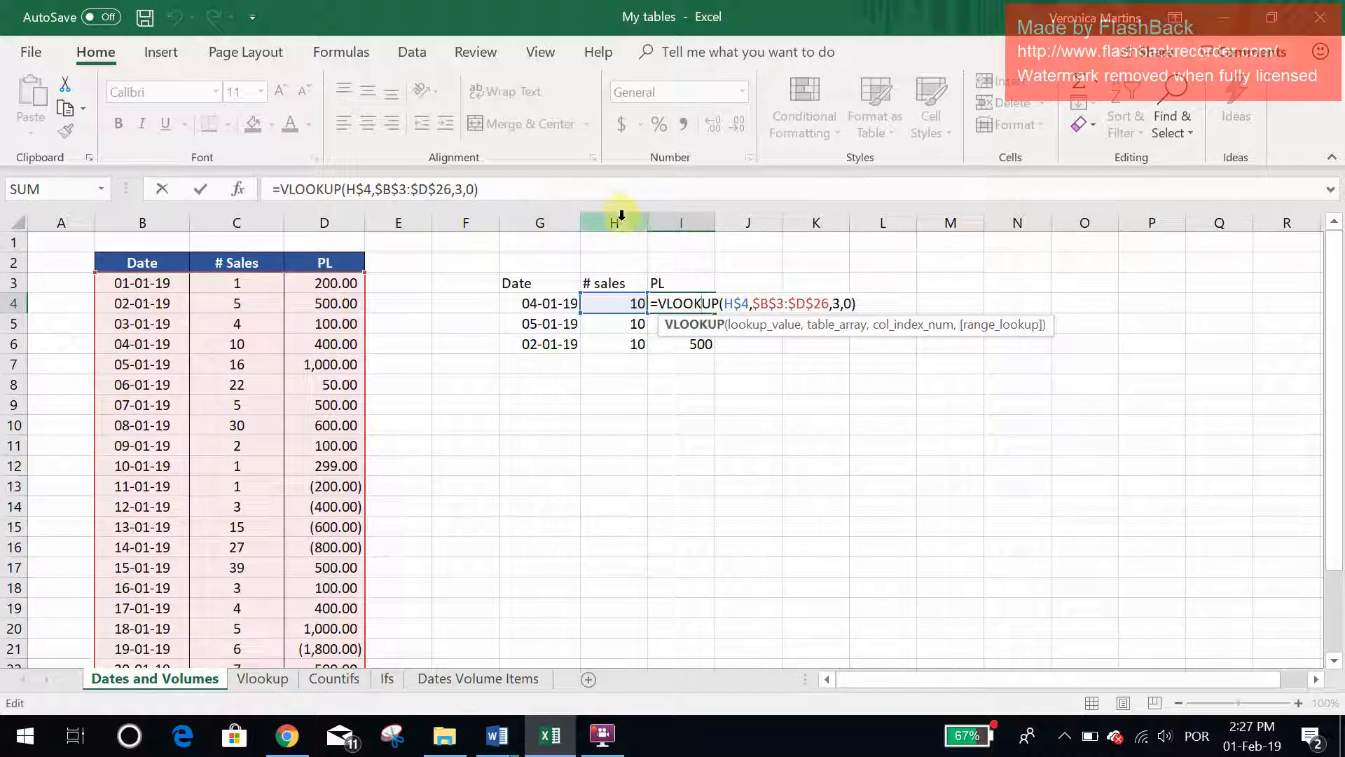
key(Escape)
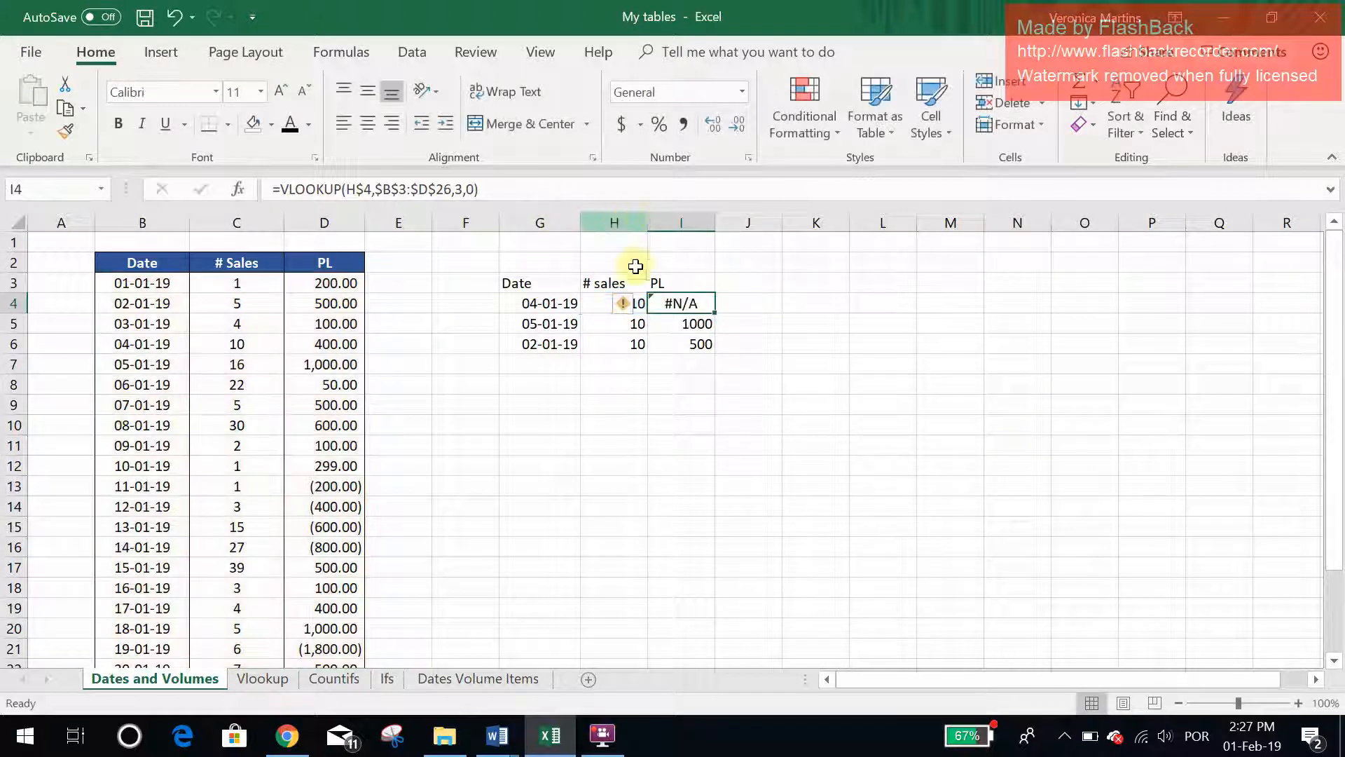
Cycle the lookup value in H4 through its reference types and keep the column-locked $G4
click(602, 300)
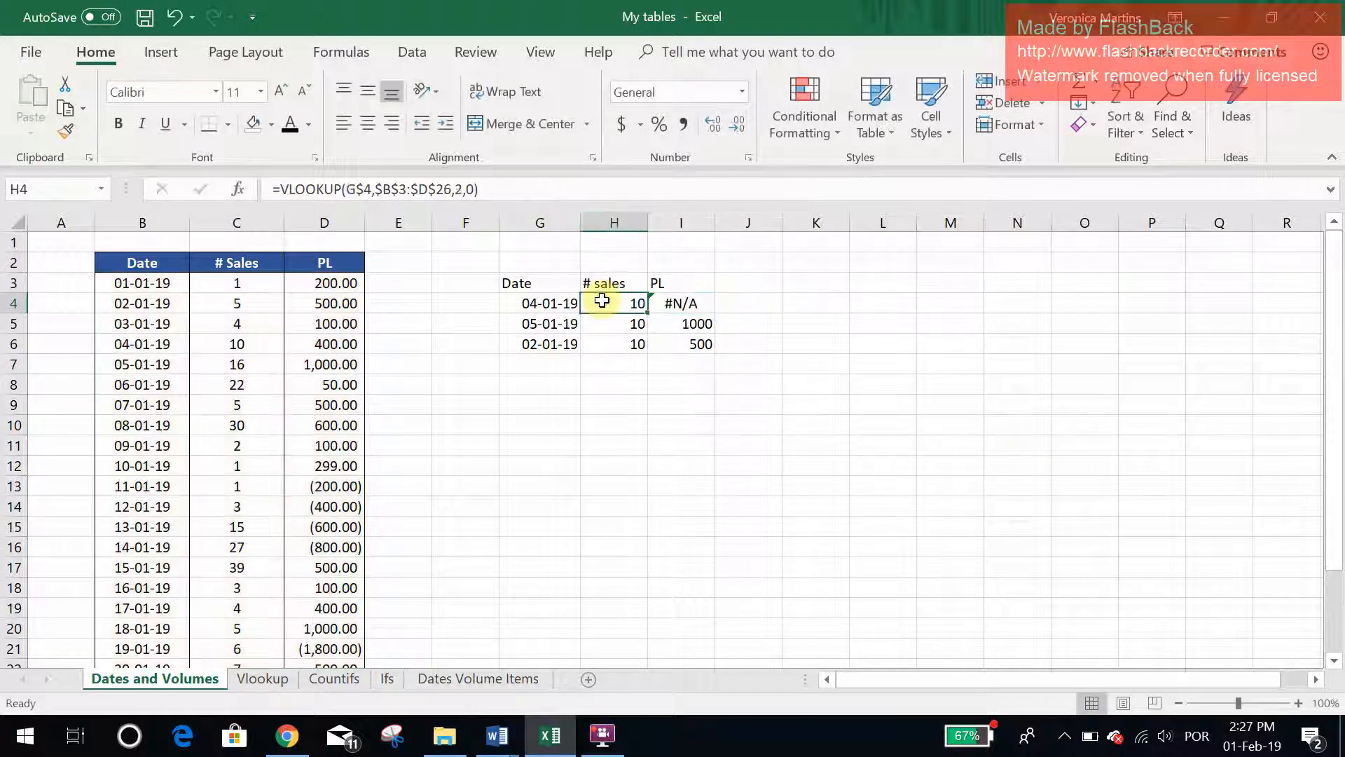
click(364, 192)
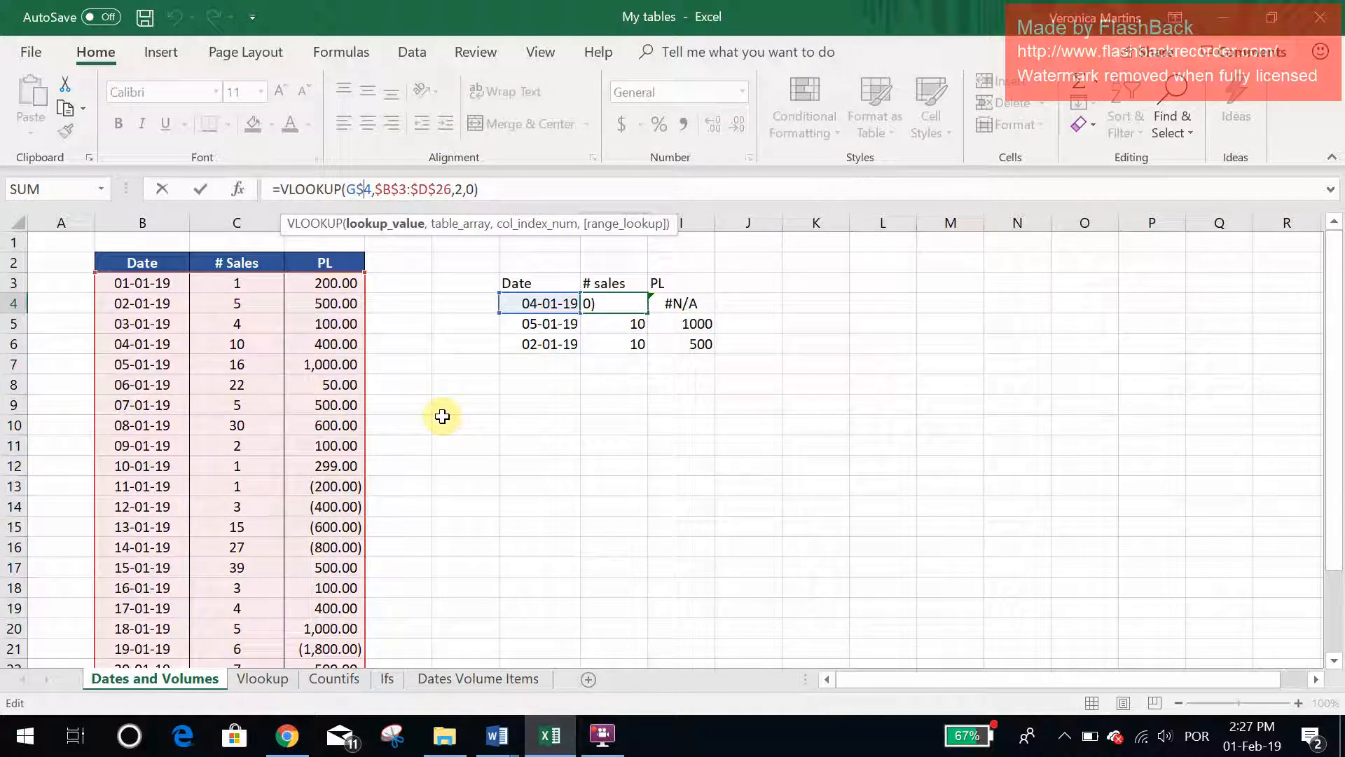
key(F4)
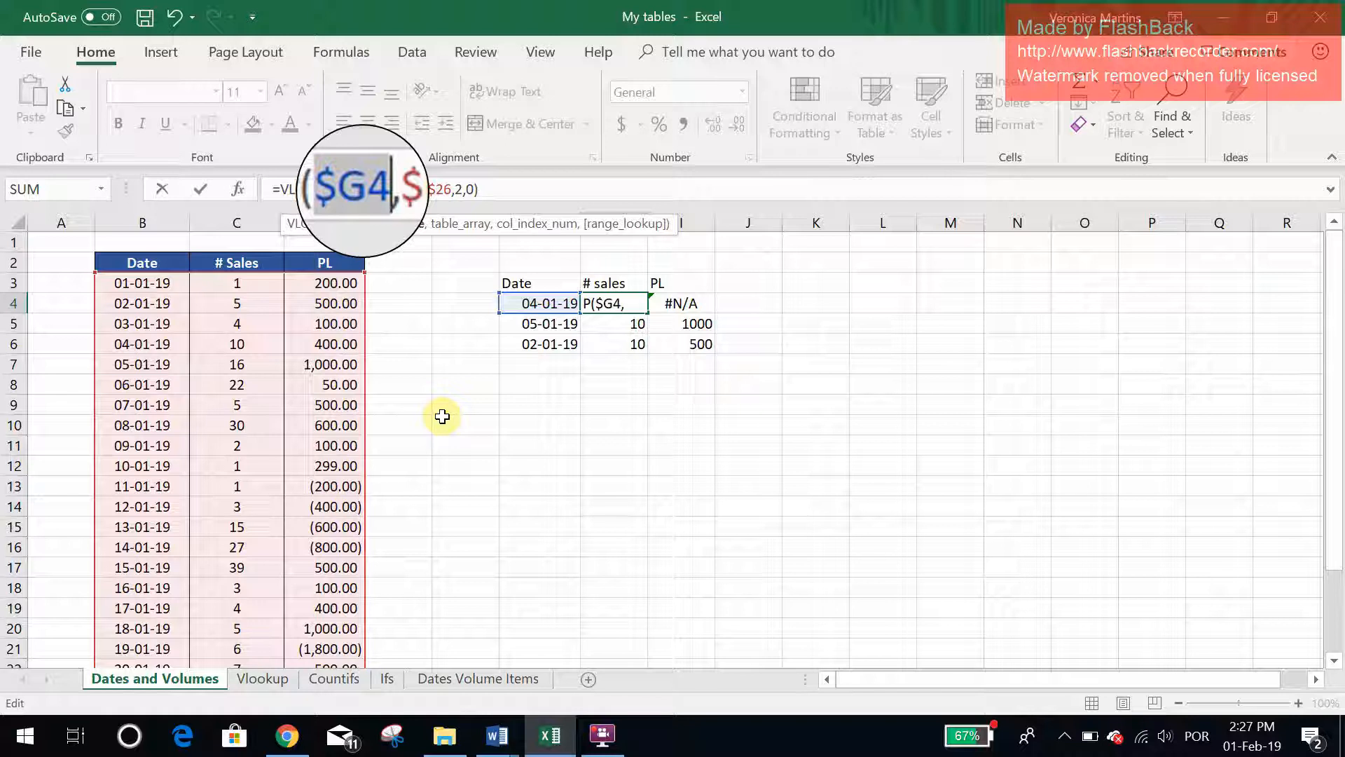
key(F4)
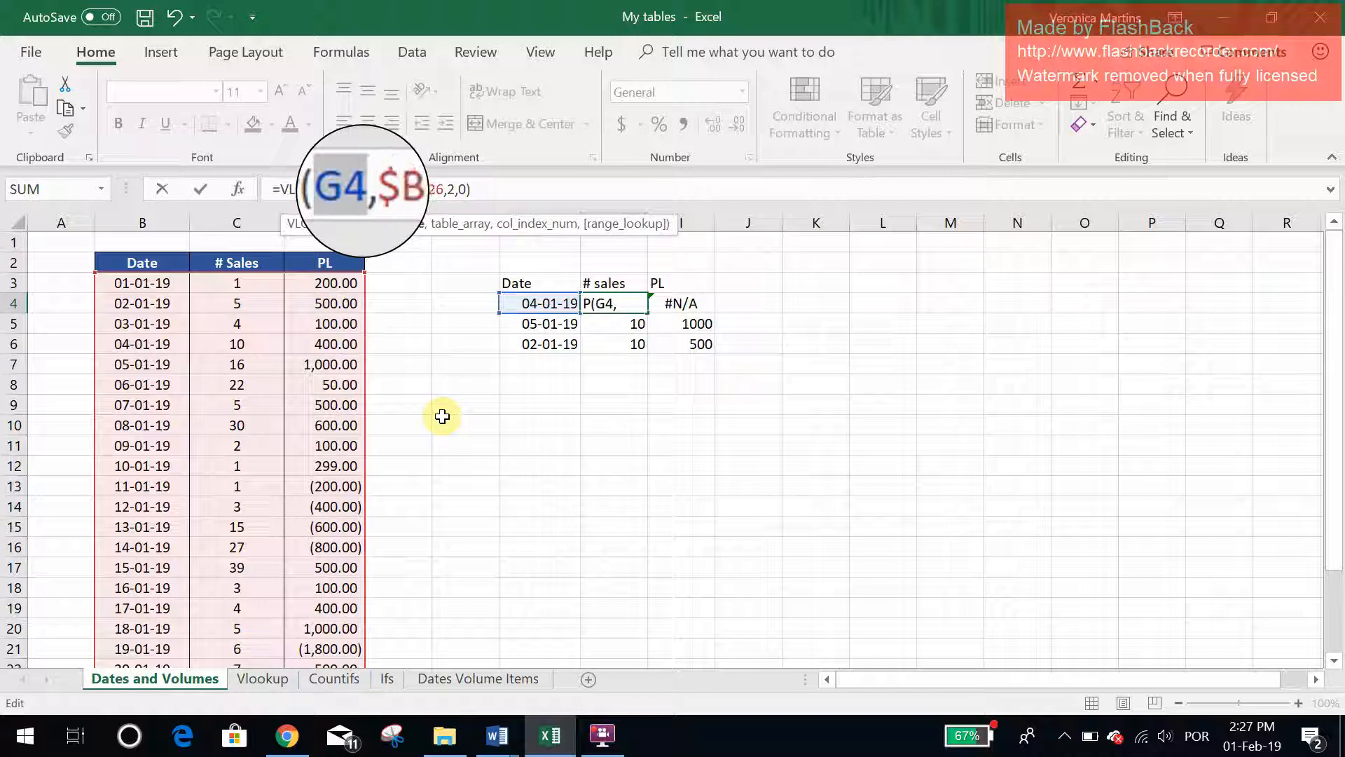
key(F4)
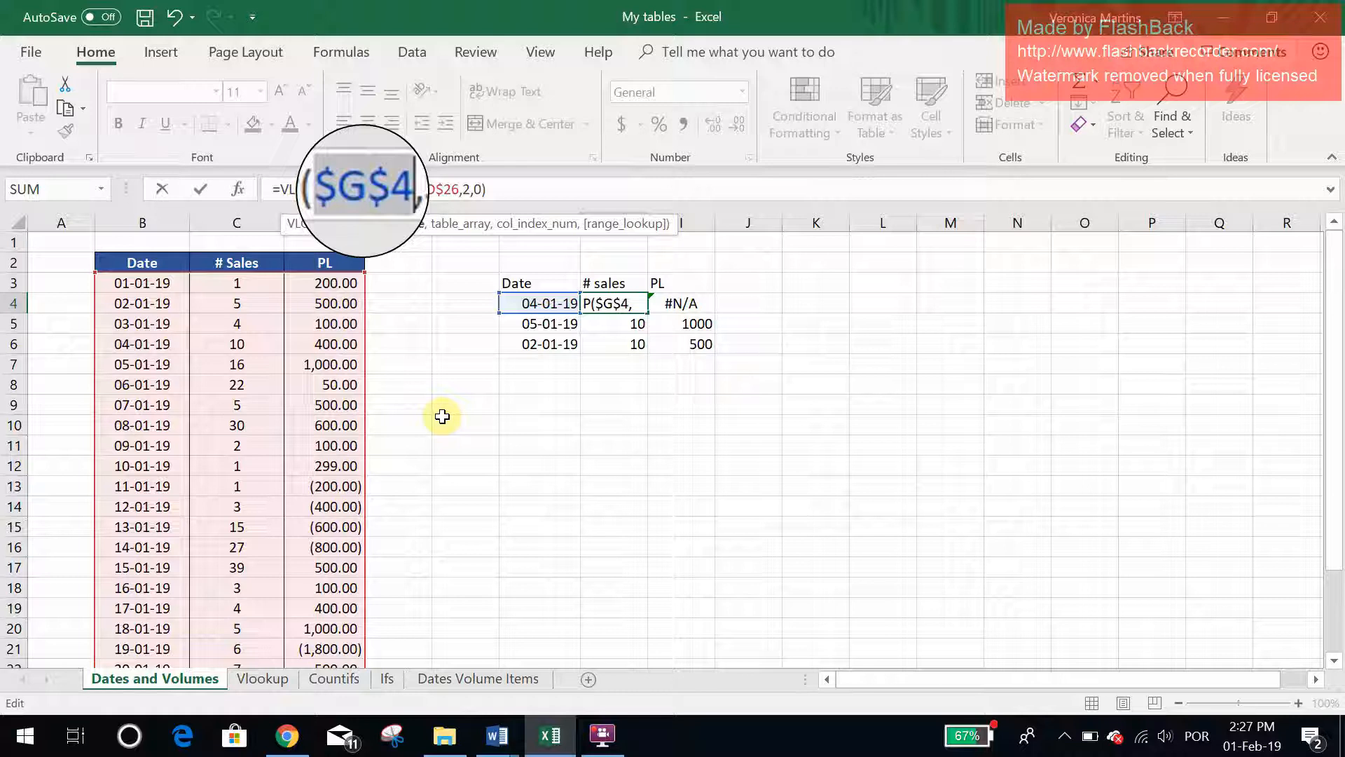
key(F4)
key(F4)
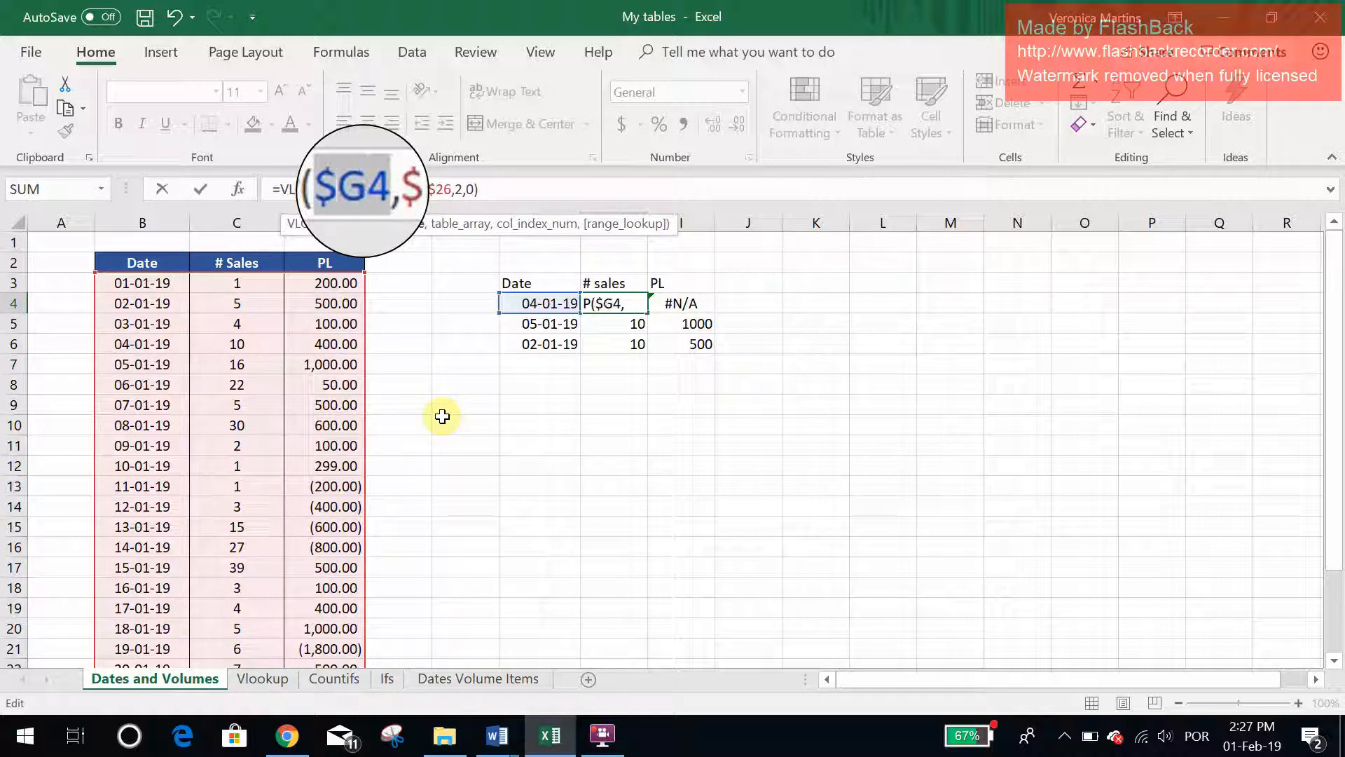
key(Return)
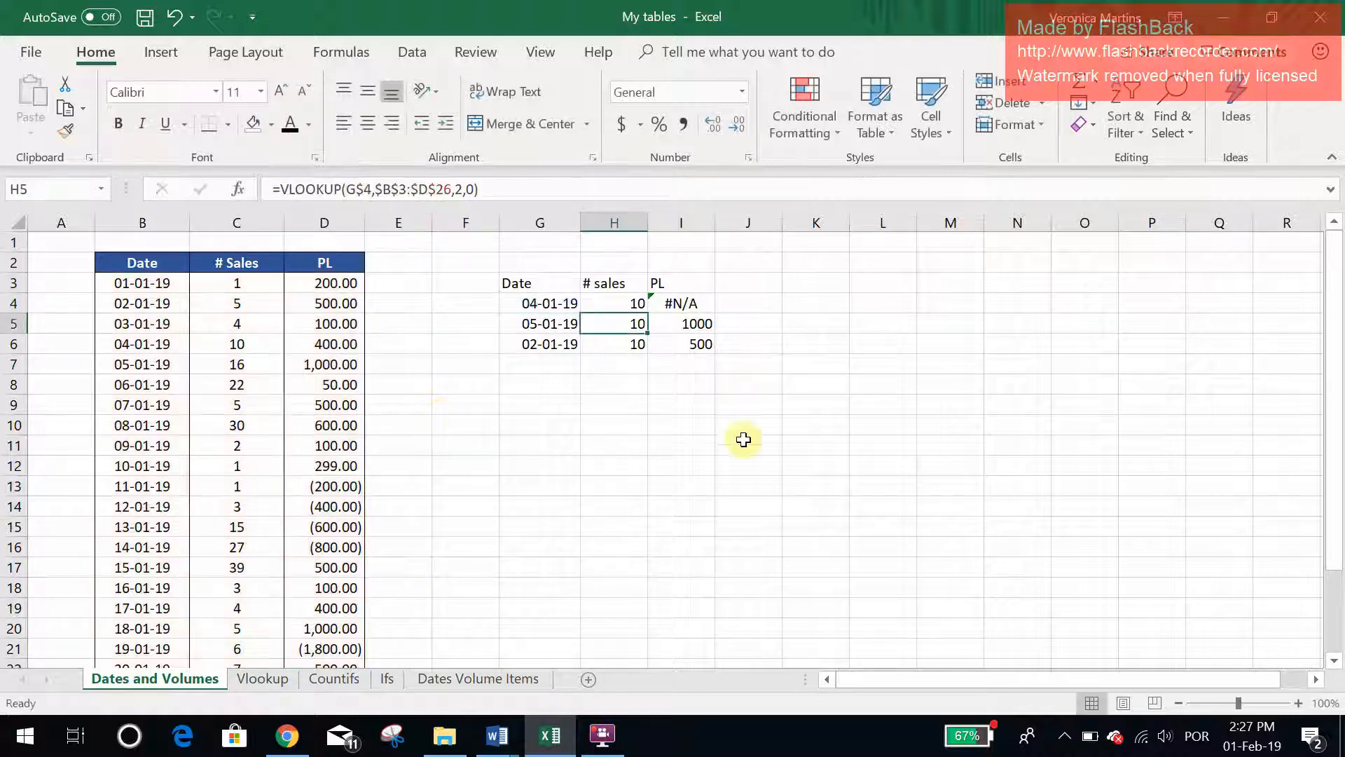
Copy the column-locked H4 formula over the range H4:I6 and change the column index in I4 to 3
click(634, 308)
drag(647, 312, 701, 347)
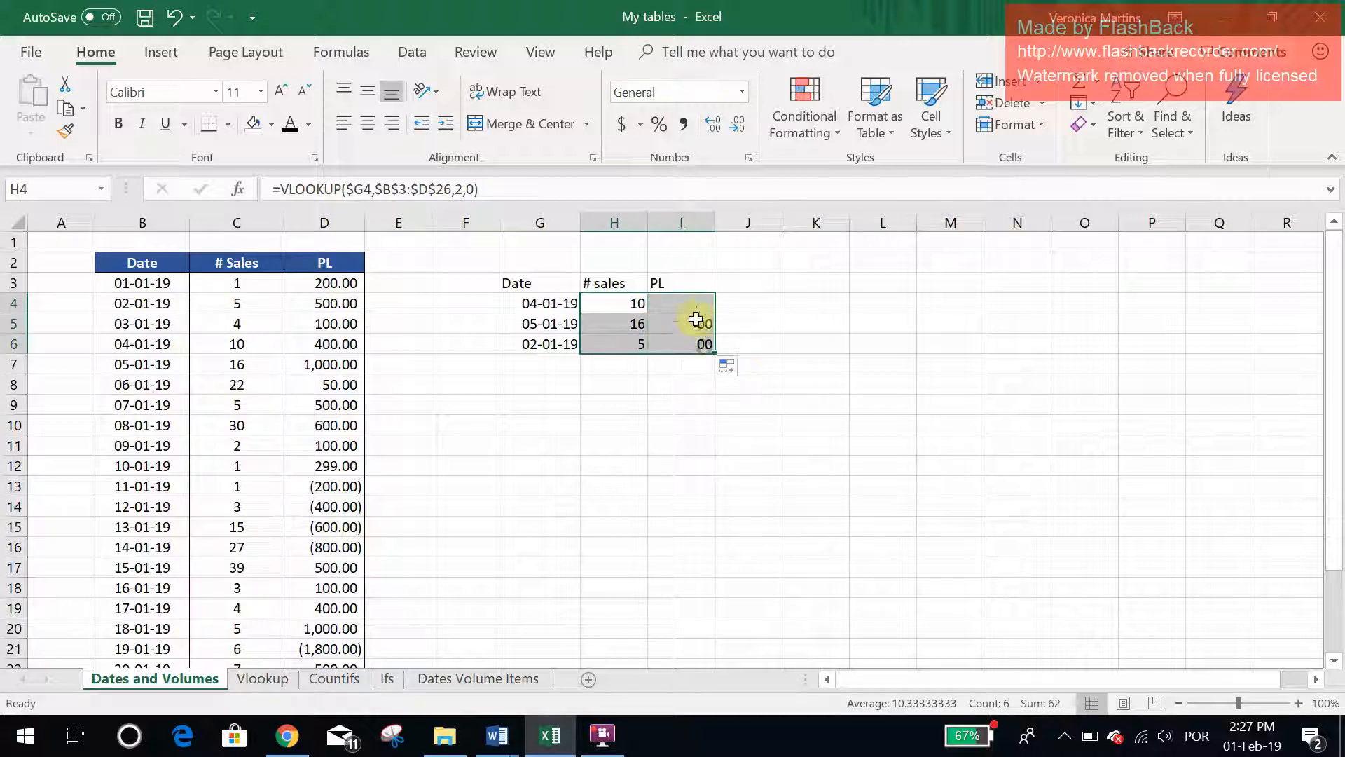
click(695, 310)
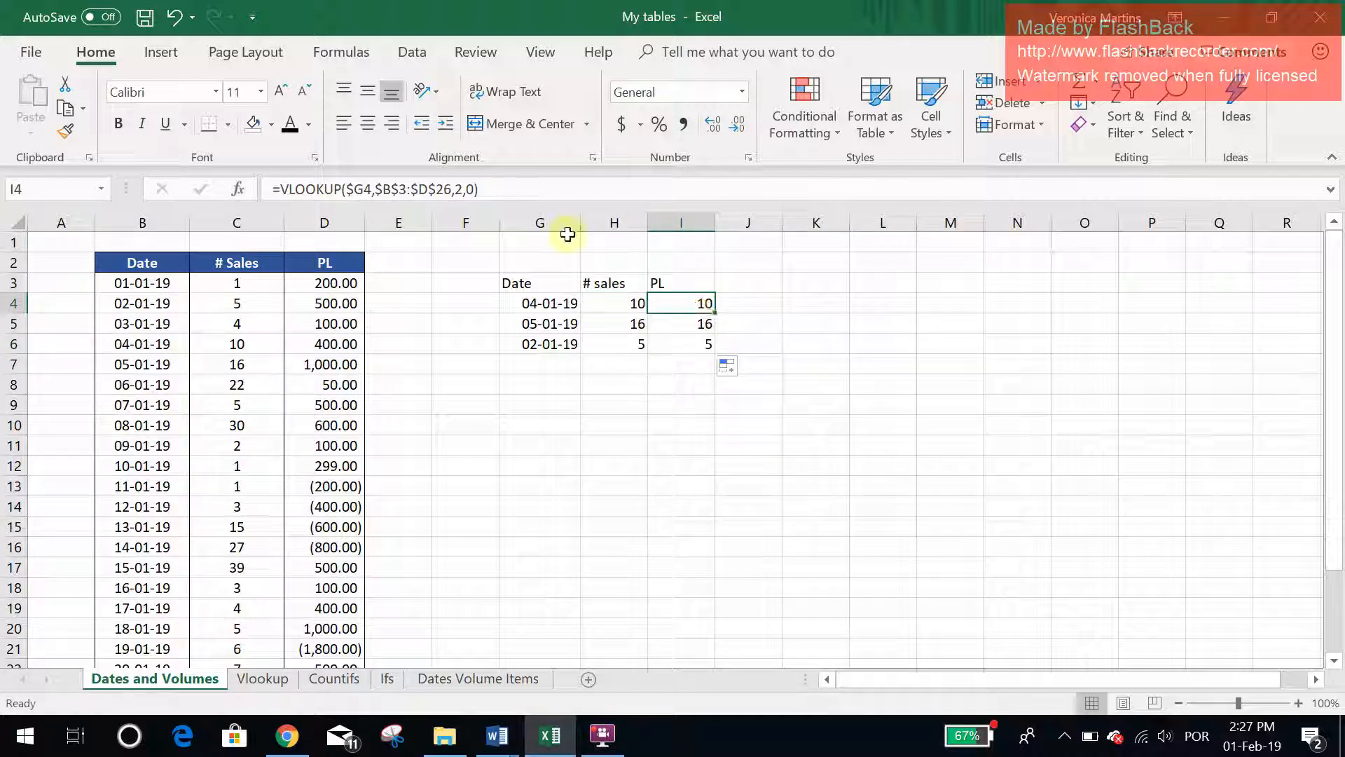
click(464, 194)
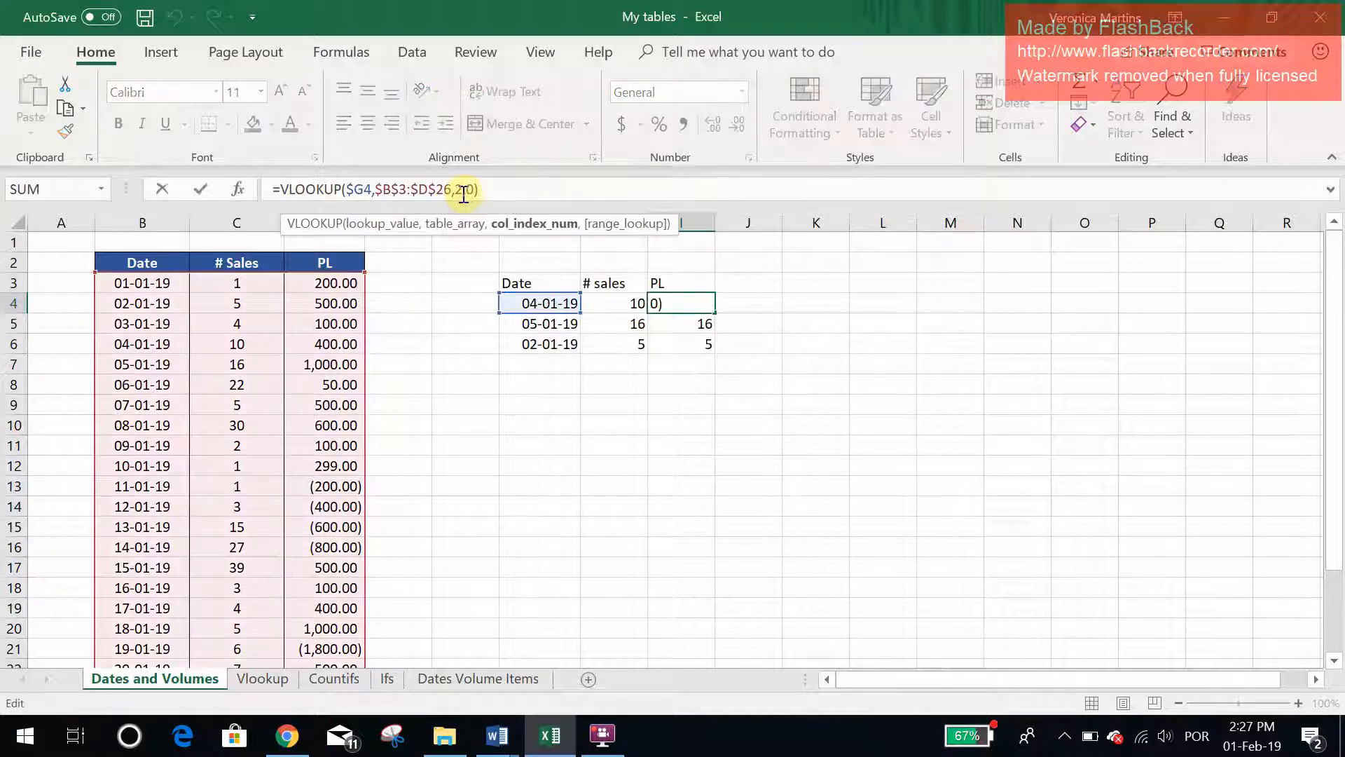
key(BackSpace)
text(3)
key(Return)
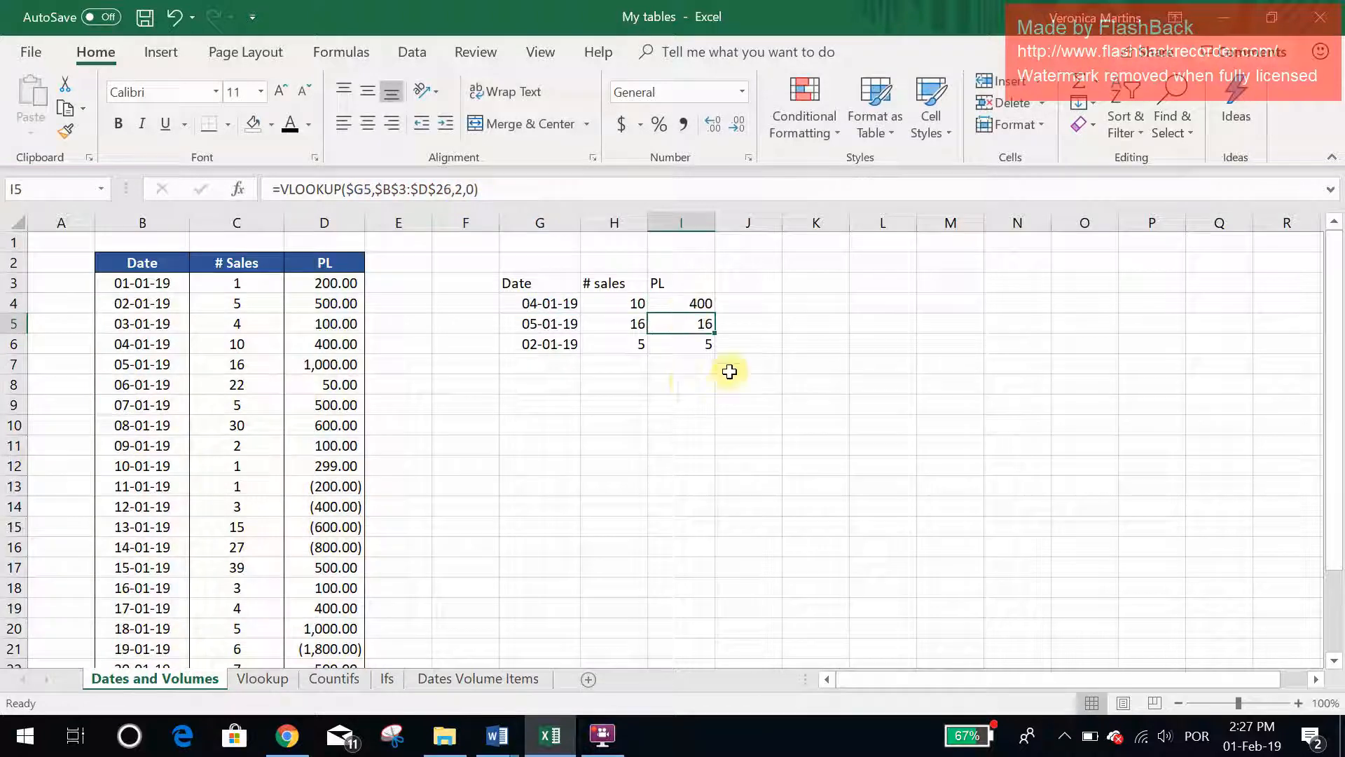
Fill =VLOOKUP($G4,$B$3:$D$26,3,0) from I4 down to I6 for the PL values
click(679, 306)
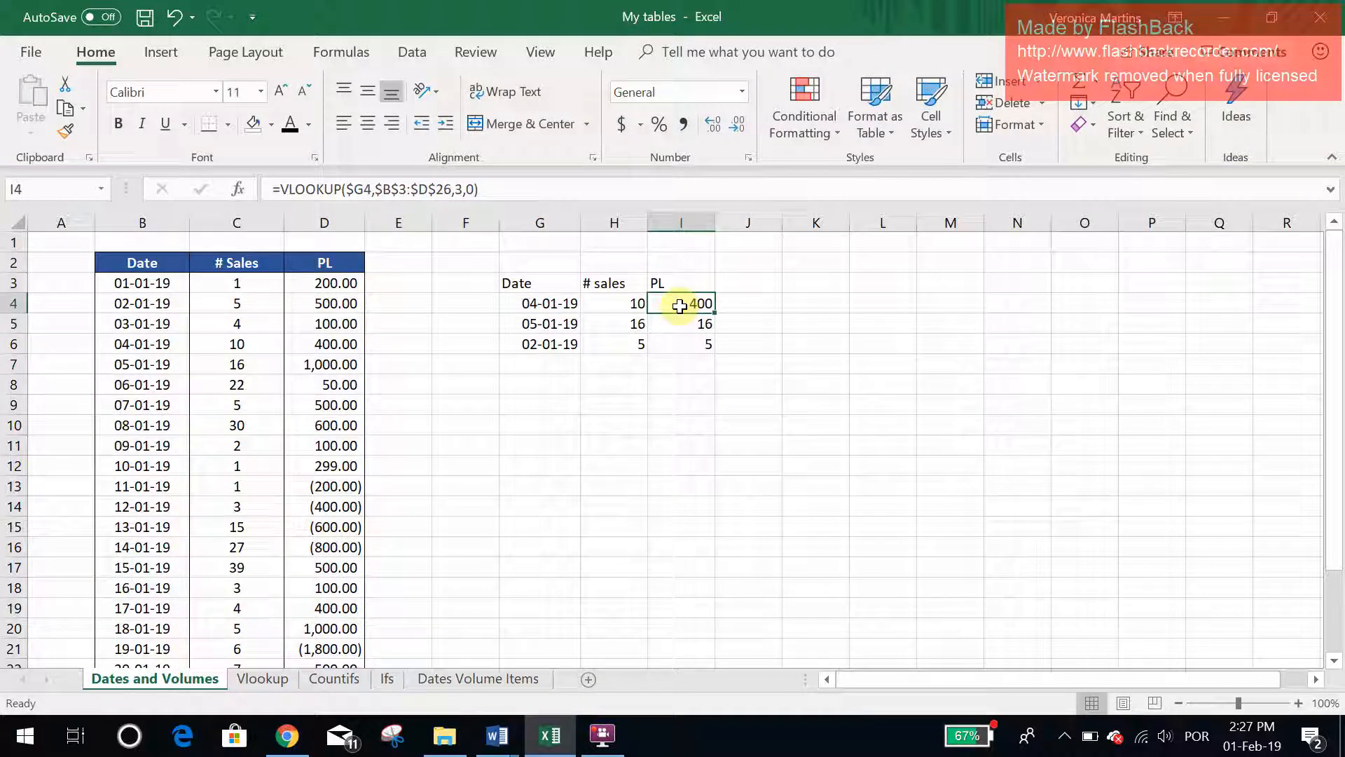
drag(715, 312, 714, 349)
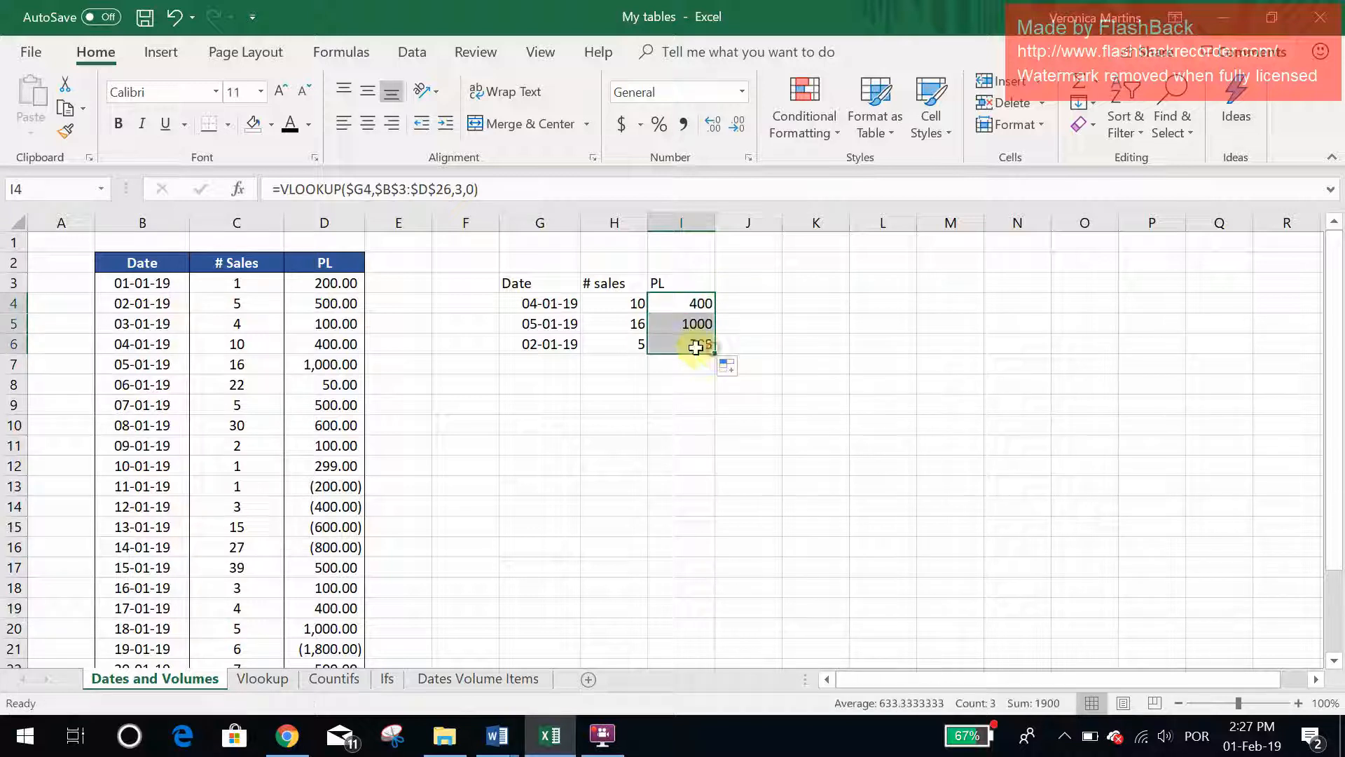
click(671, 379)
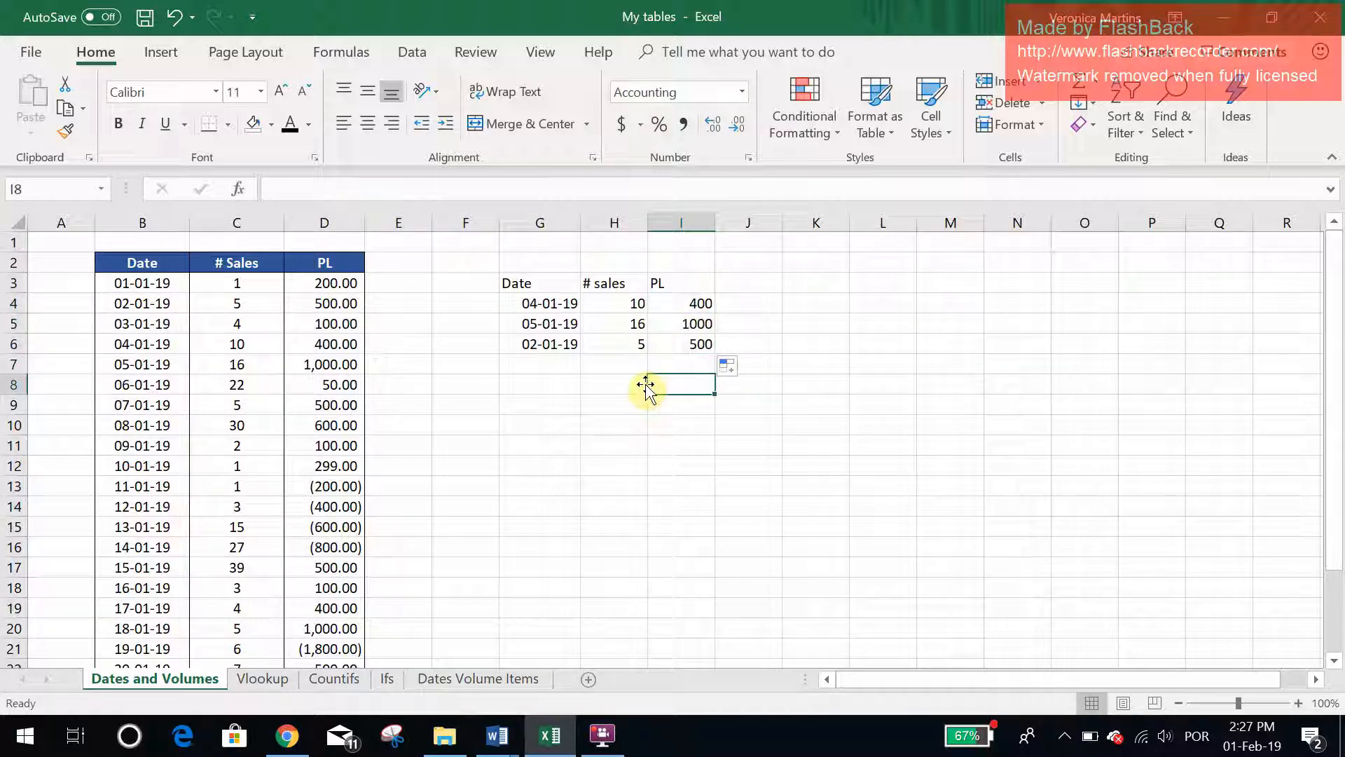